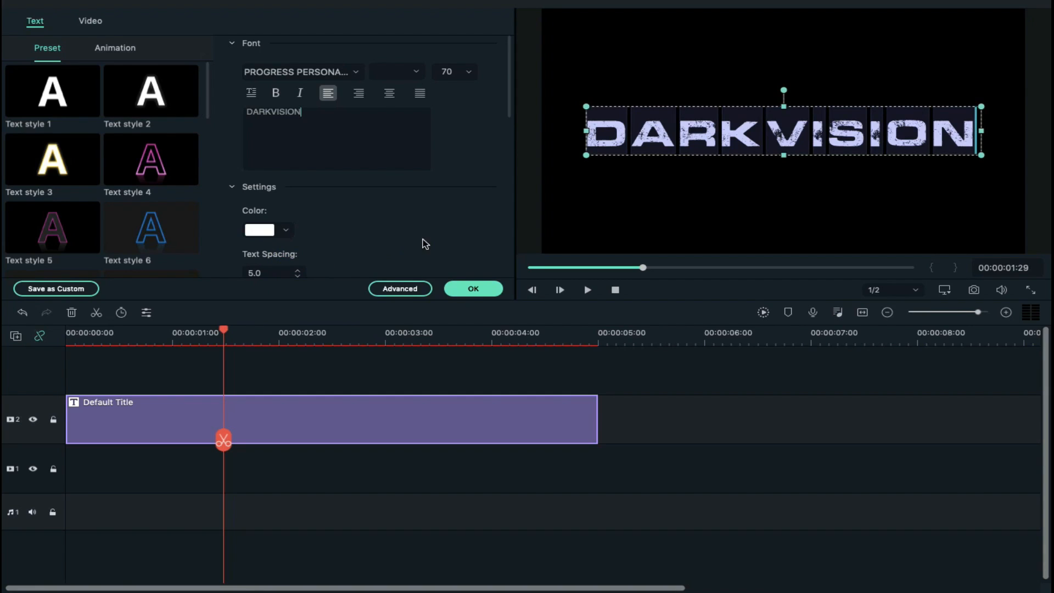
Open the title's advanced editor, add a second text box just below DARKVISION and give it the same PROGRESS font
{"action": "left_click", "coordinate": [411, 290]}
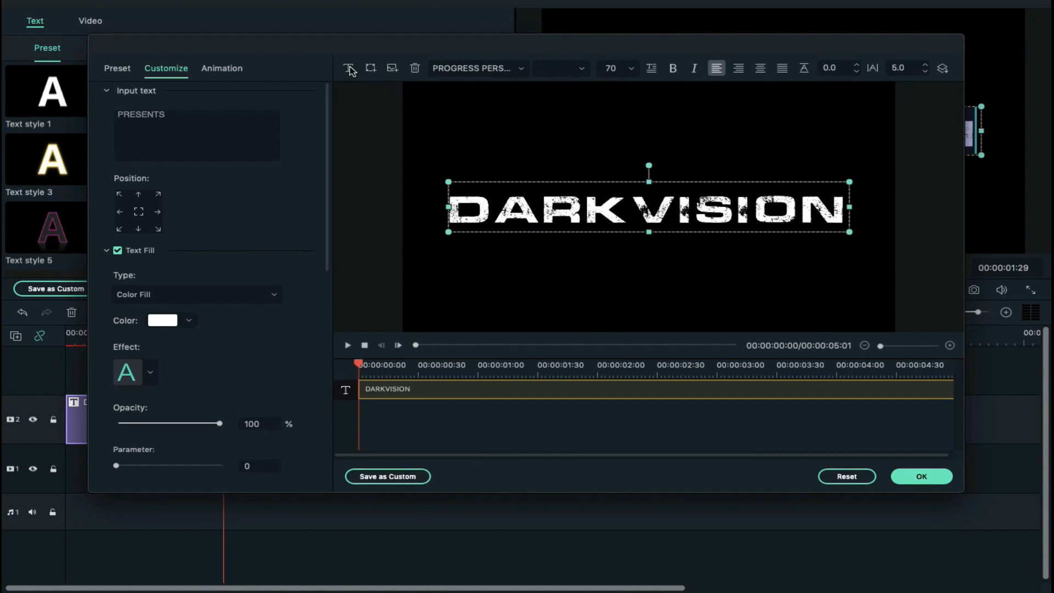
{"action": "left_click", "coordinate": [349, 68]}
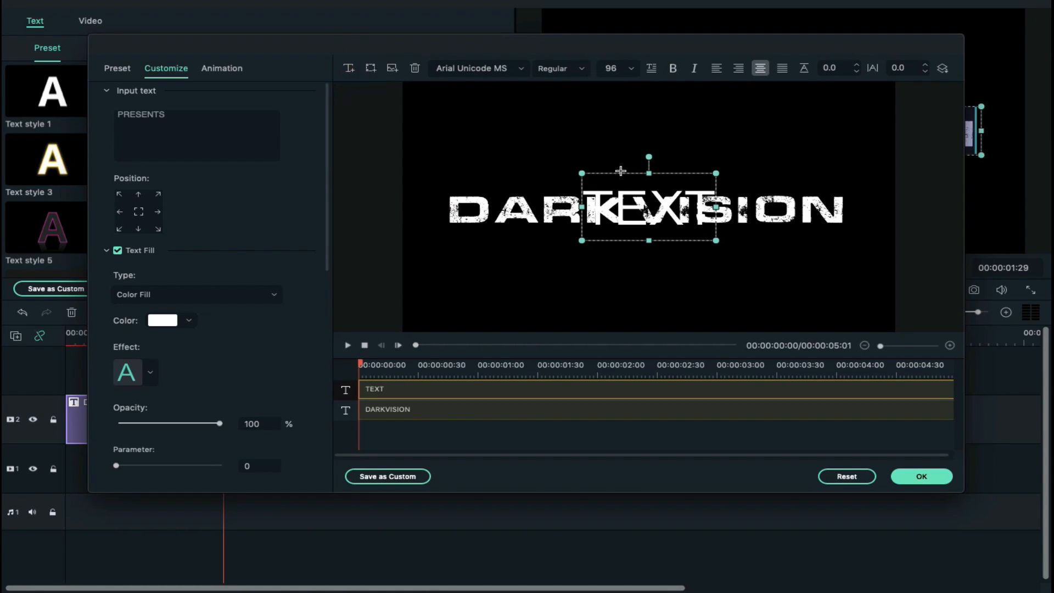
{"action": "left_click_drag", "start_coordinate": [620, 171], "coordinate": [622, 205]}
{"action": "left_click", "coordinate": [508, 68]}
{"action": "key", "text": "super+v"}
{"action": "key", "text": "Return"}
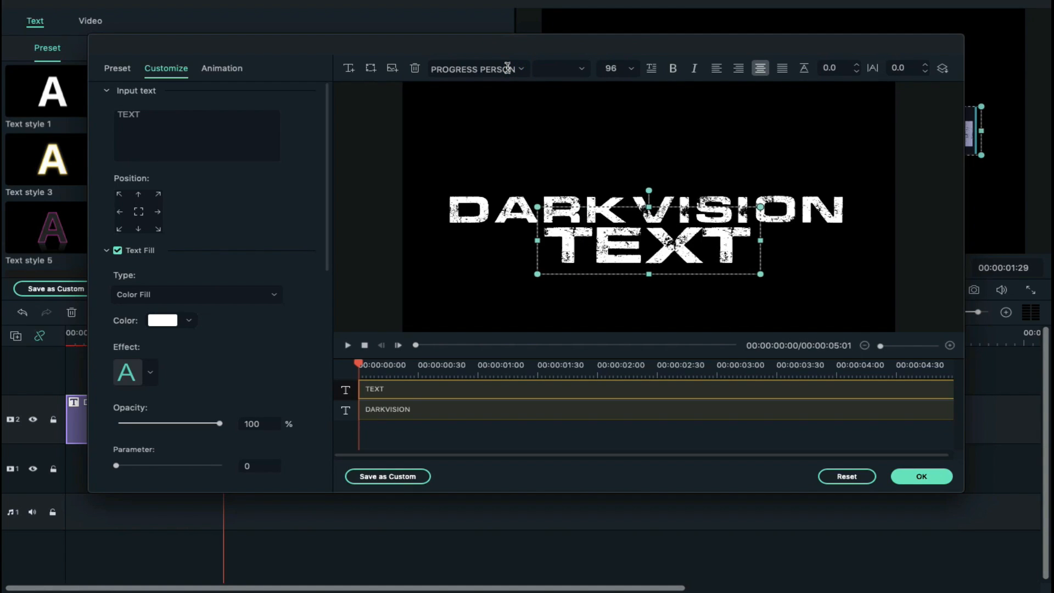
Set the new text box's font size to 36 and change its text to PRESENTS
{"action": "left_click", "coordinate": [632, 69]}
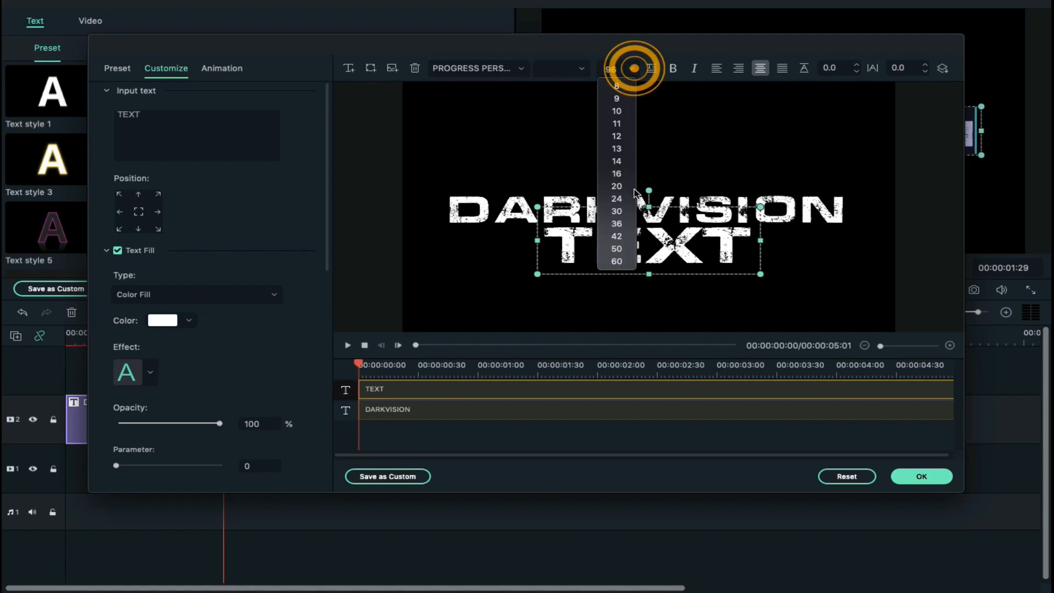
{"action": "left_click", "coordinate": [618, 224]}
{"action": "double_click", "coordinate": [638, 241]}
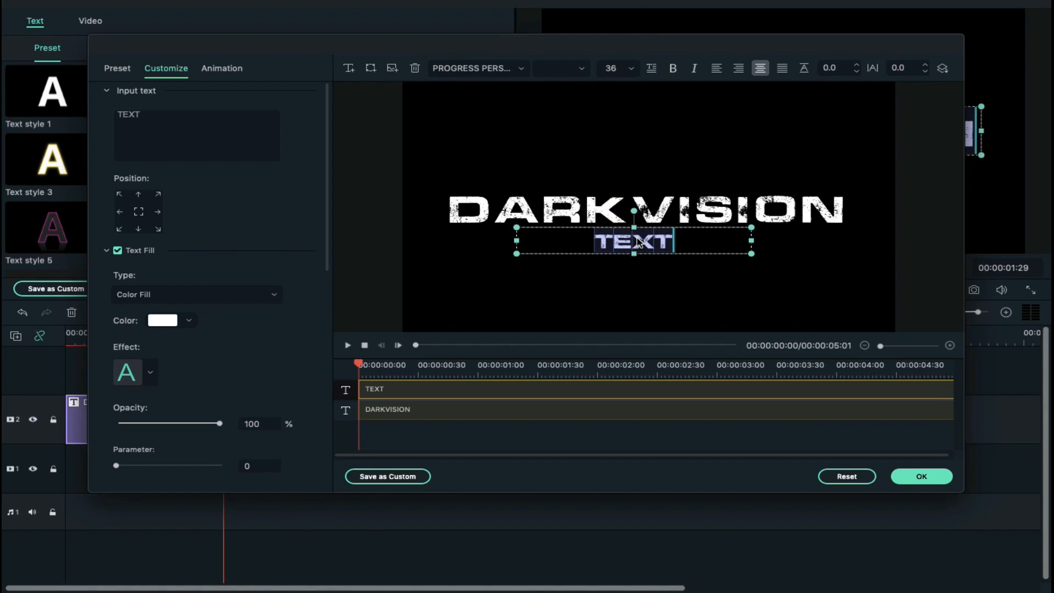
{"action": "type", "text": "PRESENTS"}
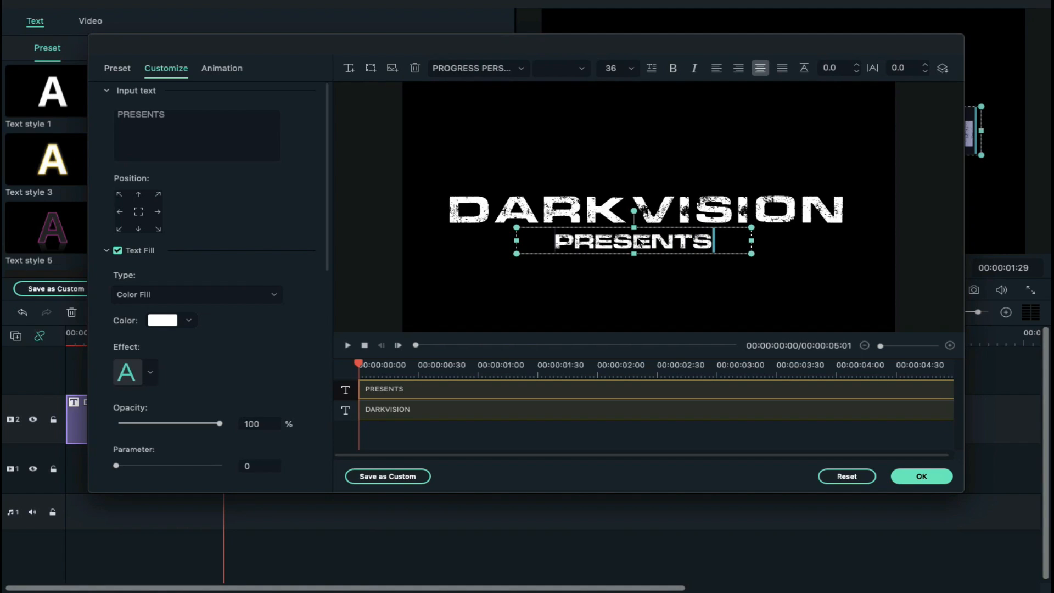
Set the letter spacing of PRESENTS to 8.0 and center the text slightly lower beneath DARKVISION
{"action": "double_click", "coordinate": [639, 242]}
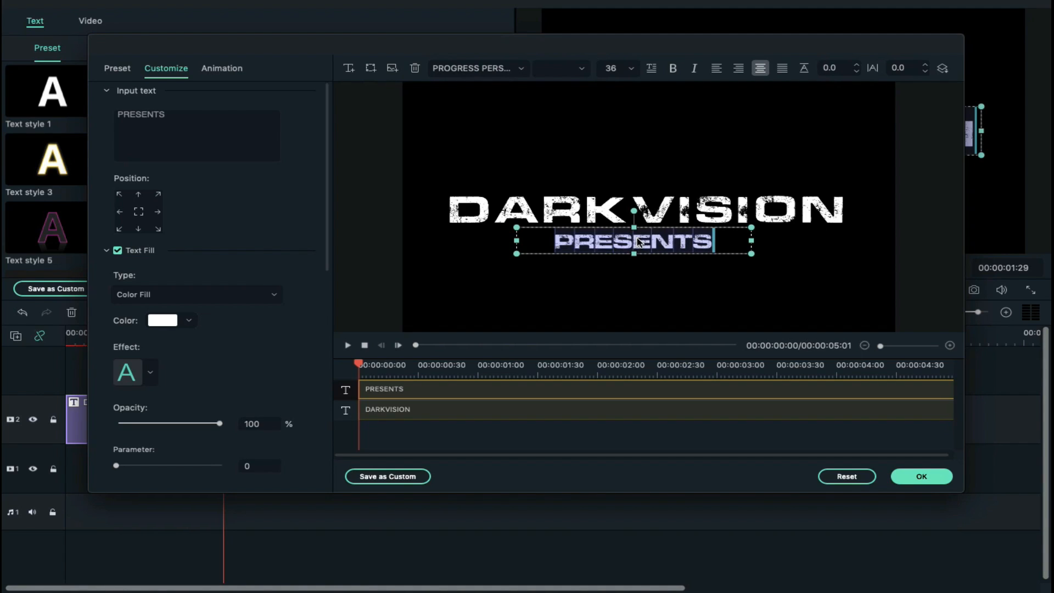
{"action": "left_click", "coordinate": [926, 67]}
{"action": "left_click", "coordinate": [926, 67]}
{"action": "left_click", "coordinate": [926, 66]}
{"action": "left_click", "coordinate": [926, 66]}
{"action": "left_click", "coordinate": [926, 66]}
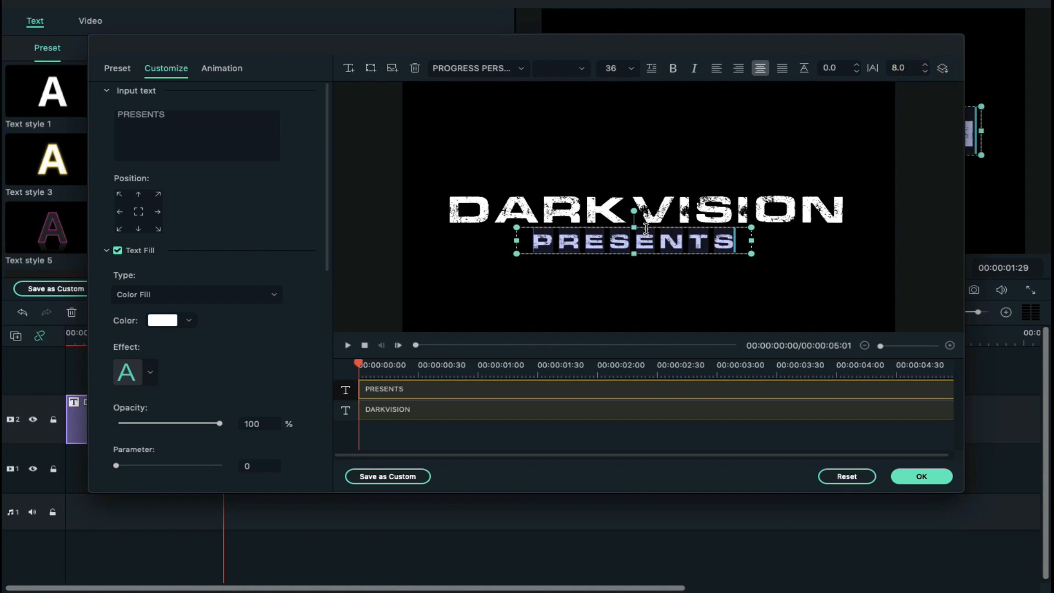
{"action": "mouse_move", "coordinate": [644, 229]}
{"action": "left_mouse_down"}
{"action": "mouse_move", "coordinate": [614, 228]}
{"action": "mouse_move", "coordinate": [653, 218]}
{"action": "mouse_move", "coordinate": [653, 240]}
{"action": "left_mouse_up"}
{"action": "left_click", "coordinate": [684, 288]}
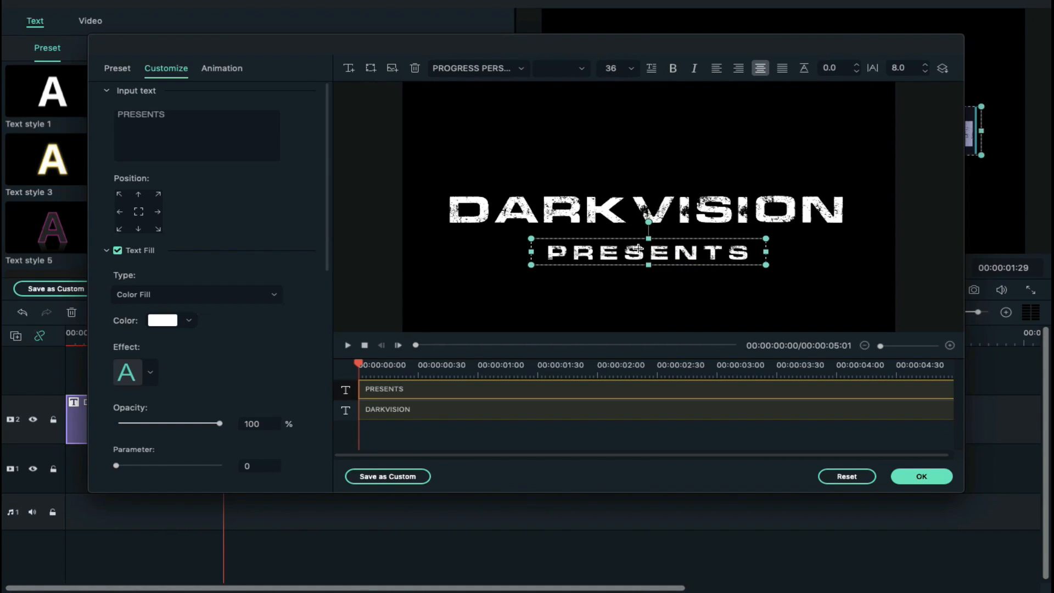
Switch the text fill of PRESENTS to Image Fill and browse the ELements folder for a texture image
{"action": "left_click", "coordinate": [154, 296]}
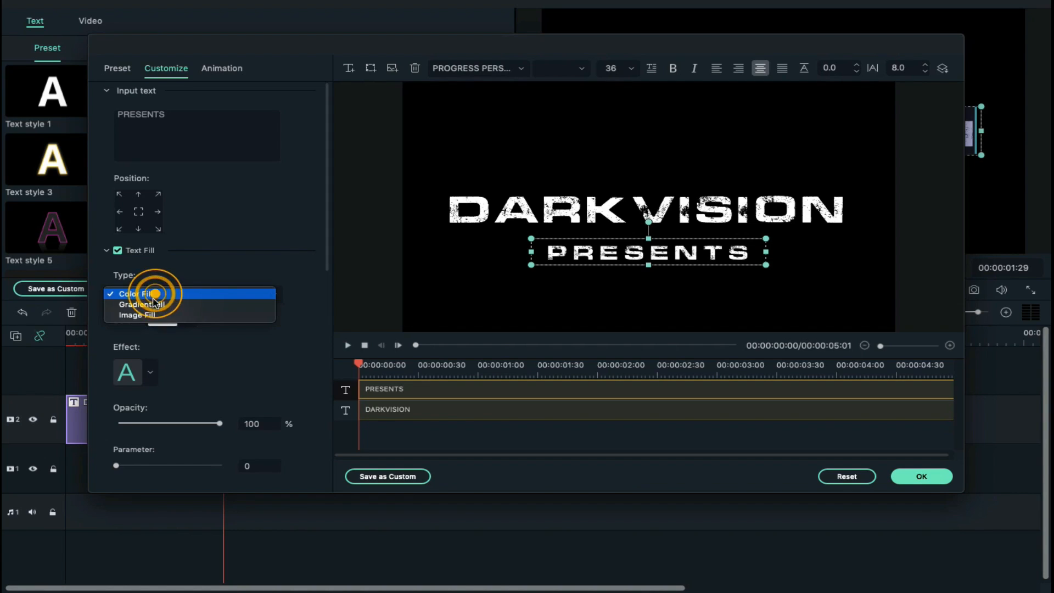
{"action": "left_click", "coordinate": [149, 311]}
{"action": "left_click", "coordinate": [121, 325]}
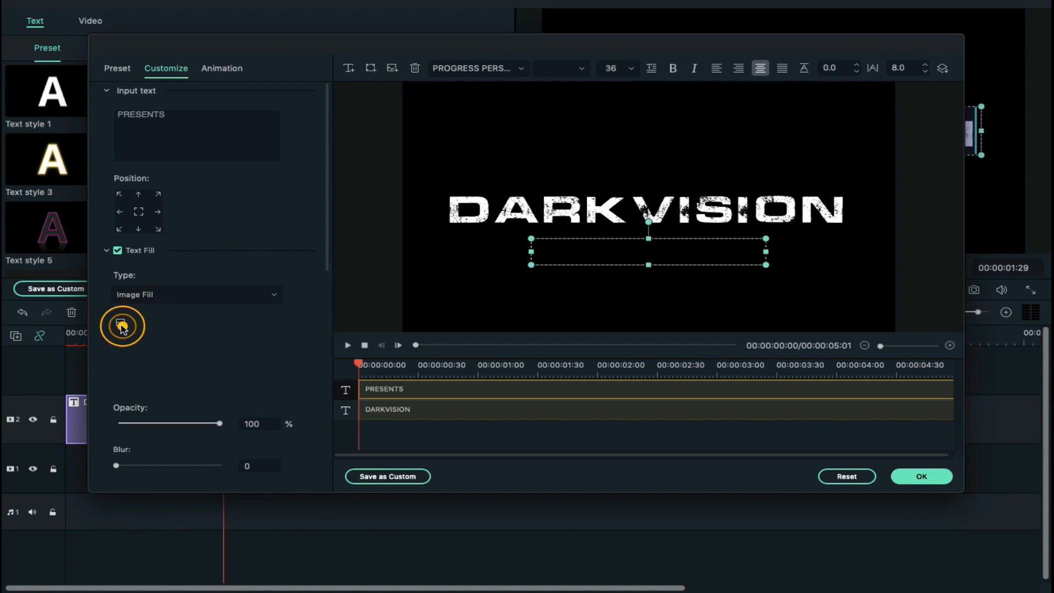
{"action": "scroll", "coordinate": [659, 297], "scroll_direction": "down", "scroll_amount": 5}
{"action": "scroll", "coordinate": [659, 292], "scroll_direction": "down", "scroll_amount": 2}
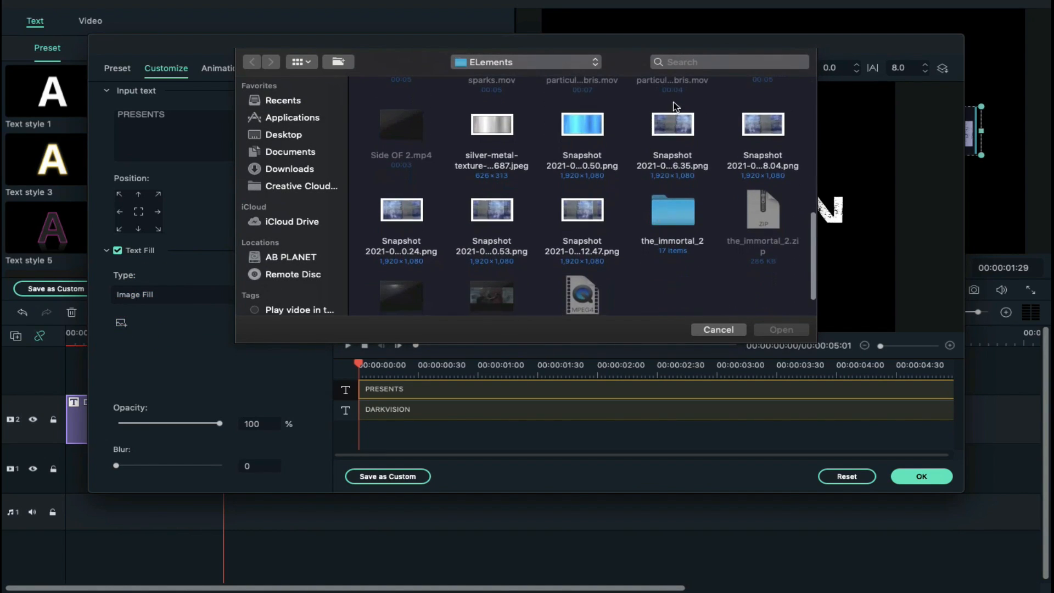
Preview the snapshot textures in the folder and fill PRESENTS with the snapshot PNG whose name ends in 0.24
{"action": "left_click", "coordinate": [679, 127]}
{"action": "key", "text": "space"}
{"action": "key", "text": "space"}
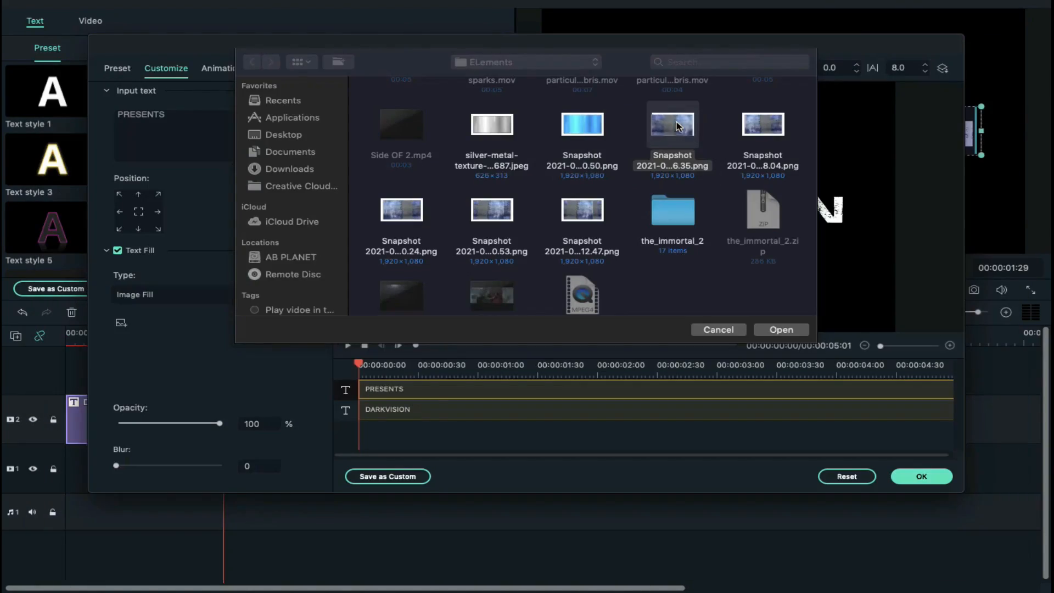
{"action": "left_click", "coordinate": [562, 212]}
{"action": "key", "text": "space"}
{"action": "key", "text": "space"}
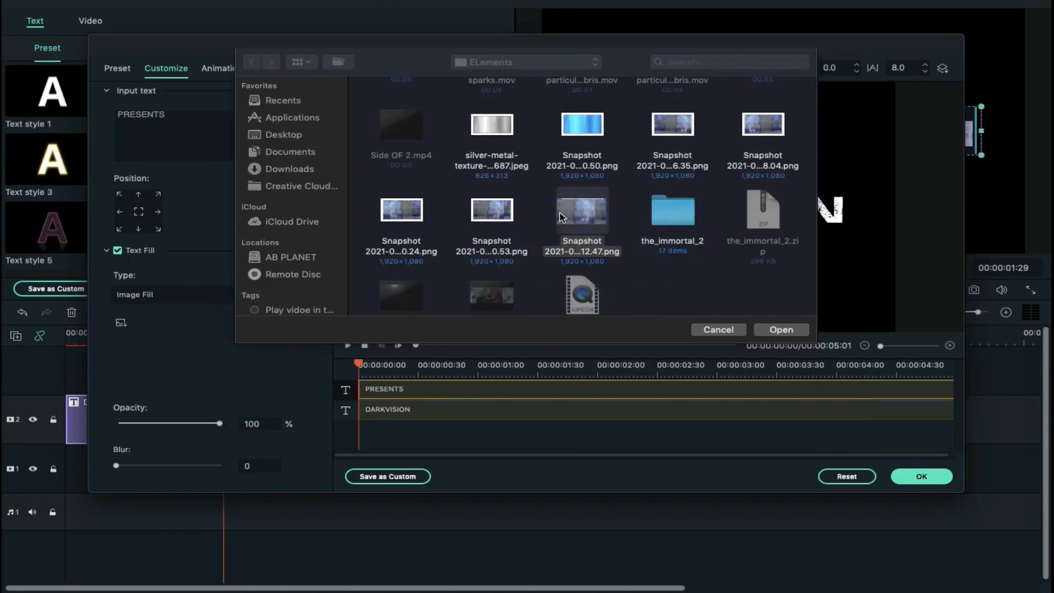
{"action": "left_click", "coordinate": [480, 223]}
{"action": "key", "text": "space"}
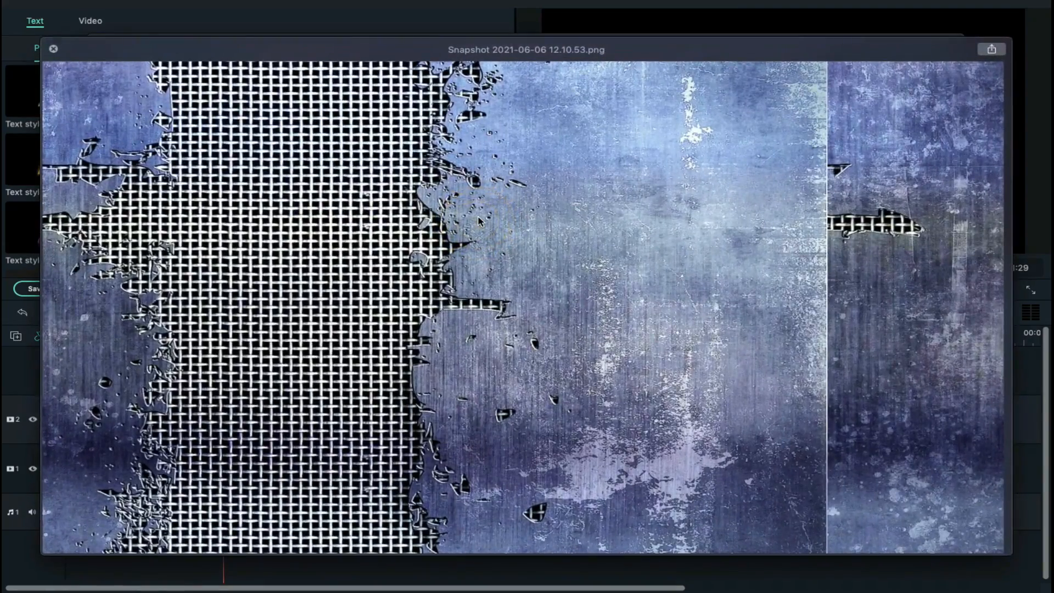
{"action": "key", "text": "space"}
{"action": "left_click", "coordinate": [392, 214]}
{"action": "key", "text": "space"}
{"action": "key", "text": "space"}
{"action": "left_click", "coordinate": [395, 212]}
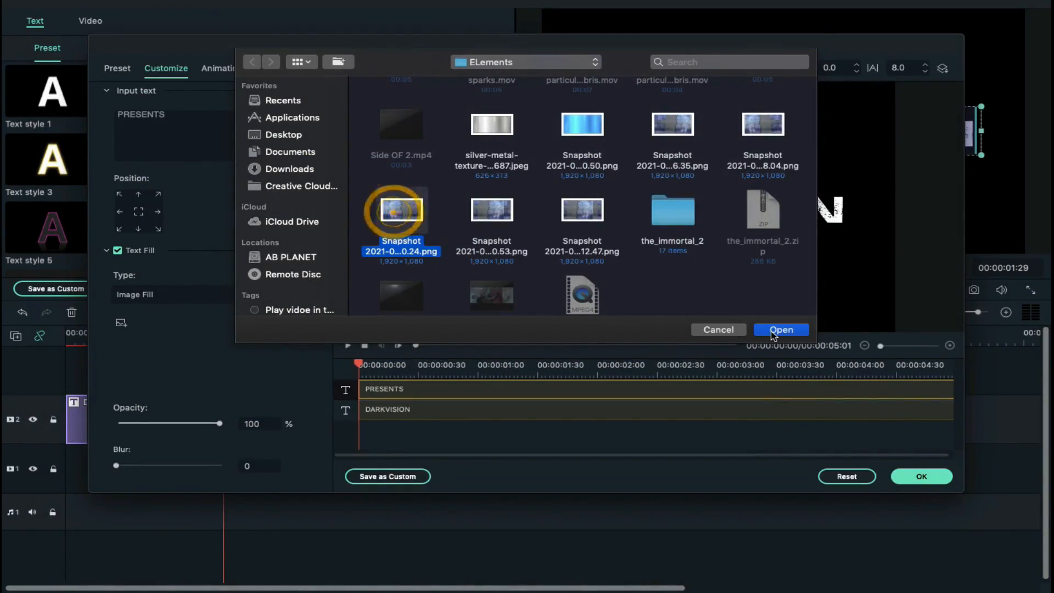
{"action": "left_click", "coordinate": [777, 329]}
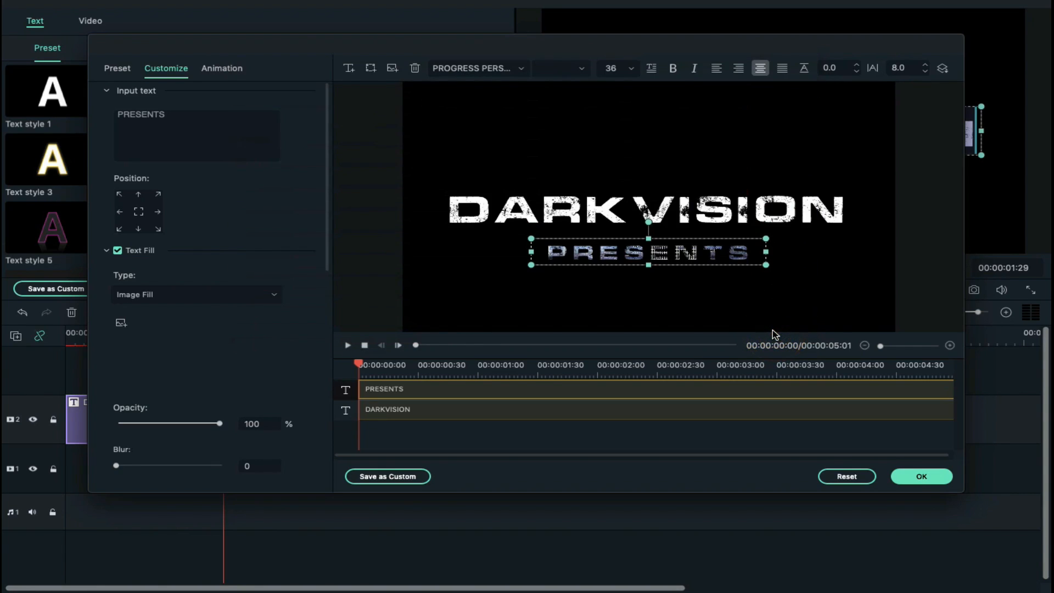
Change the text fill of DARKVISION to Image Fill using the snapshot PNG whose name ends in 12.47
{"action": "left_click", "coordinate": [211, 299]}
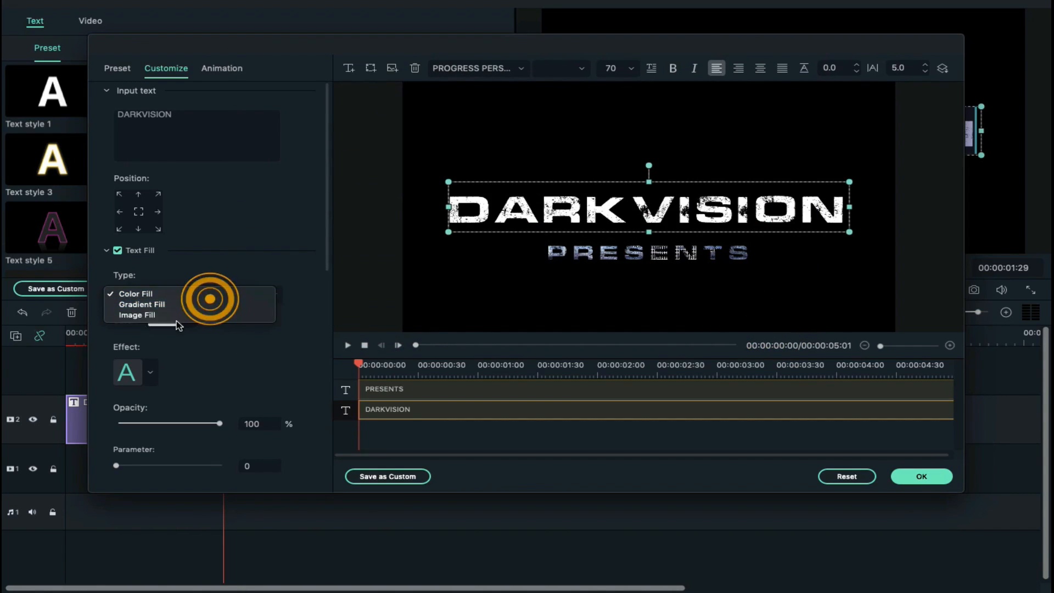
{"action": "left_click", "coordinate": [175, 318]}
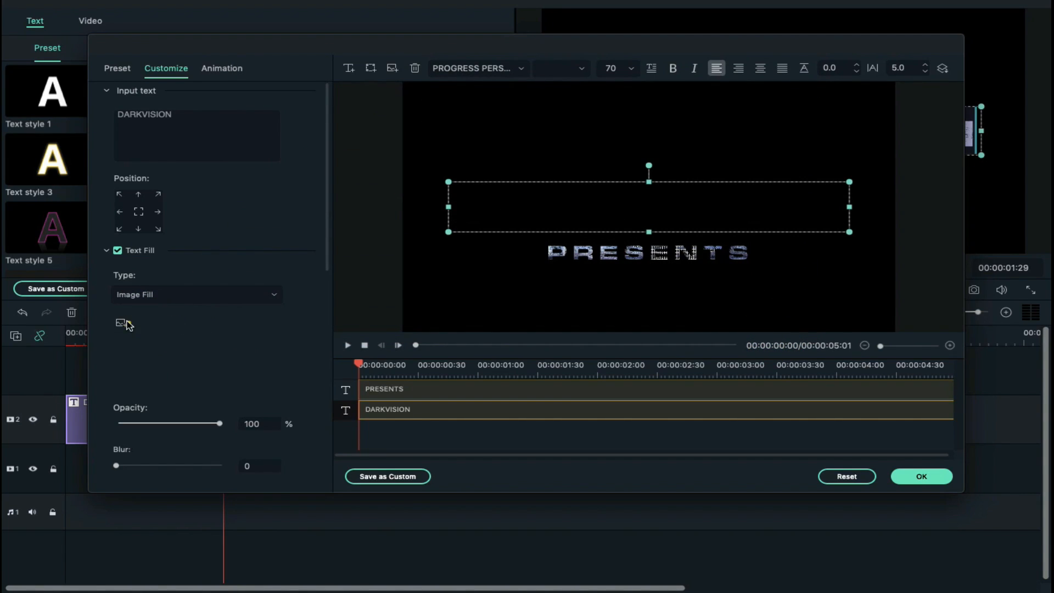
{"action": "left_click", "coordinate": [122, 323]}
{"action": "scroll", "coordinate": [631, 187], "scroll_direction": "down", "scroll_amount": 5}
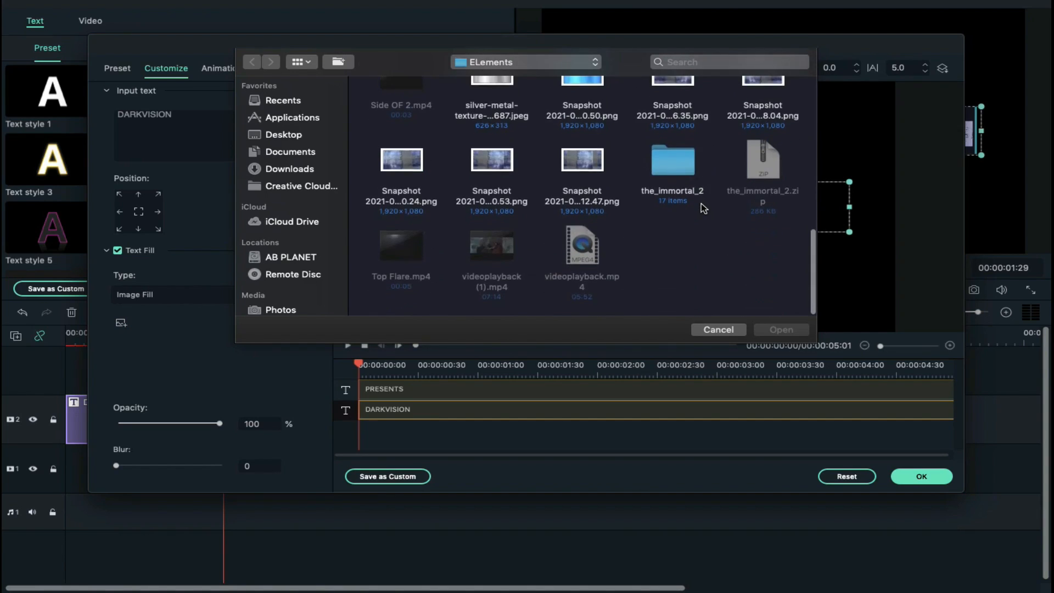
{"action": "left_click", "coordinate": [583, 168]}
{"action": "left_click", "coordinate": [761, 333]}
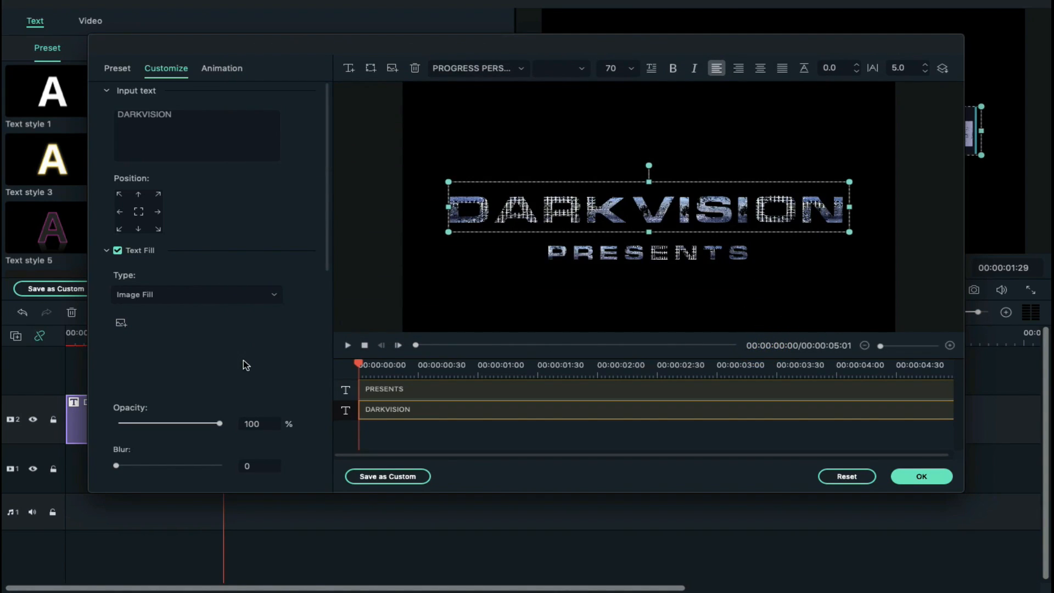
Enable the text shadow on DARKVISION, using the third shadow type in the first row, and adjust its distance
{"action": "scroll", "coordinate": [245, 365], "scroll_direction": "down", "scroll_amount": 10}
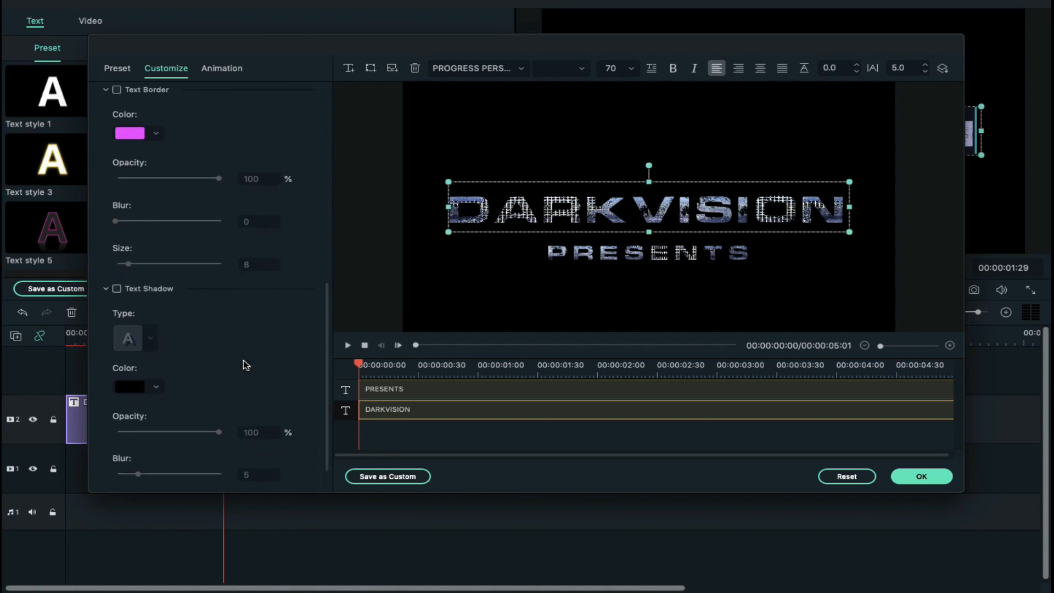
{"action": "left_click", "coordinate": [117, 287]}
{"action": "left_click", "coordinate": [151, 335]}
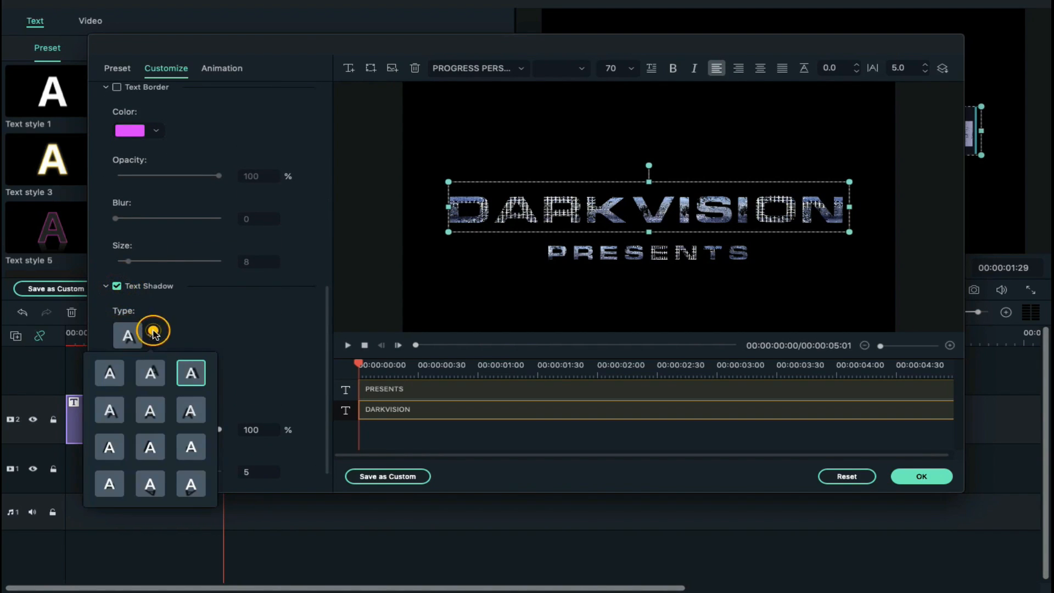
{"action": "left_click", "coordinate": [193, 375]}
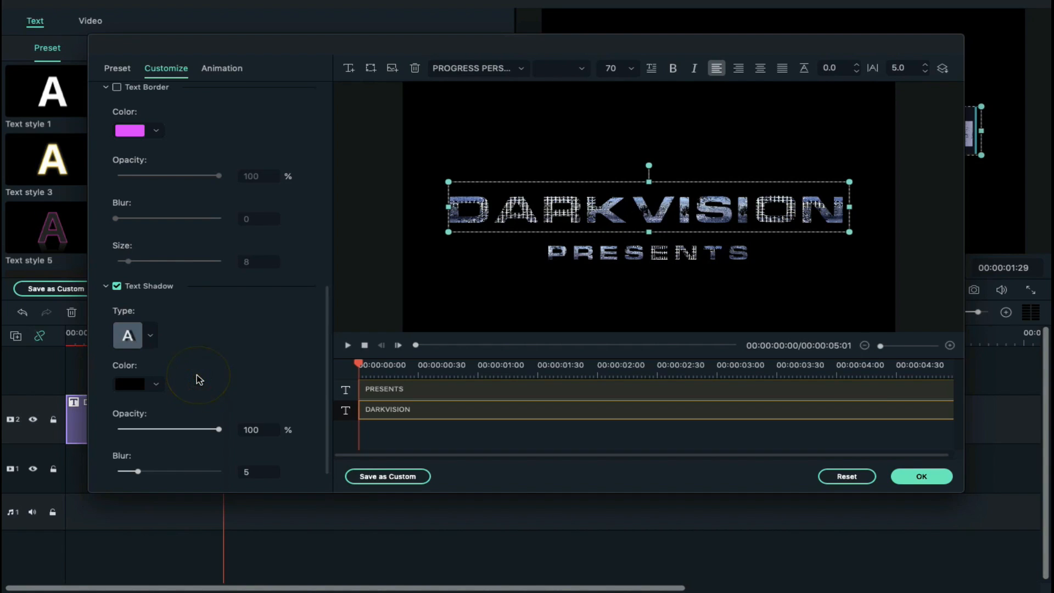
{"action": "scroll", "coordinate": [196, 378], "scroll_direction": "down", "scroll_amount": 1}
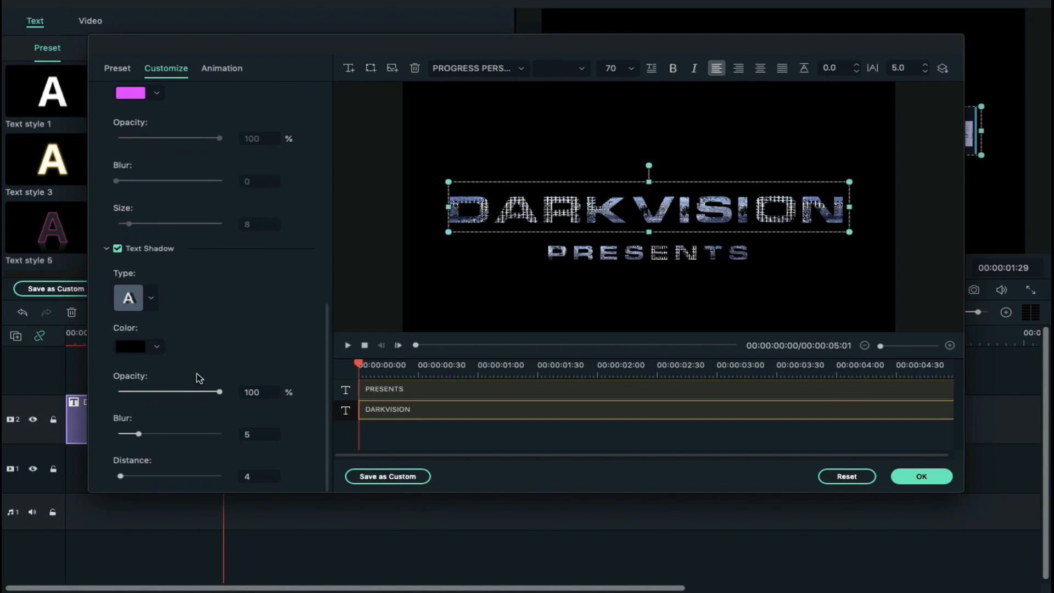
{"action": "left_click", "coordinate": [122, 476]}
Enable the text shadow on PRESENTS and set its distance to 2
{"action": "left_click", "coordinate": [587, 247]}
{"action": "left_click", "coordinate": [118, 248]}
{"action": "left_click", "coordinate": [251, 475]}
{"action": "type", "text": "0"}
{"action": "key", "text": "Return"}
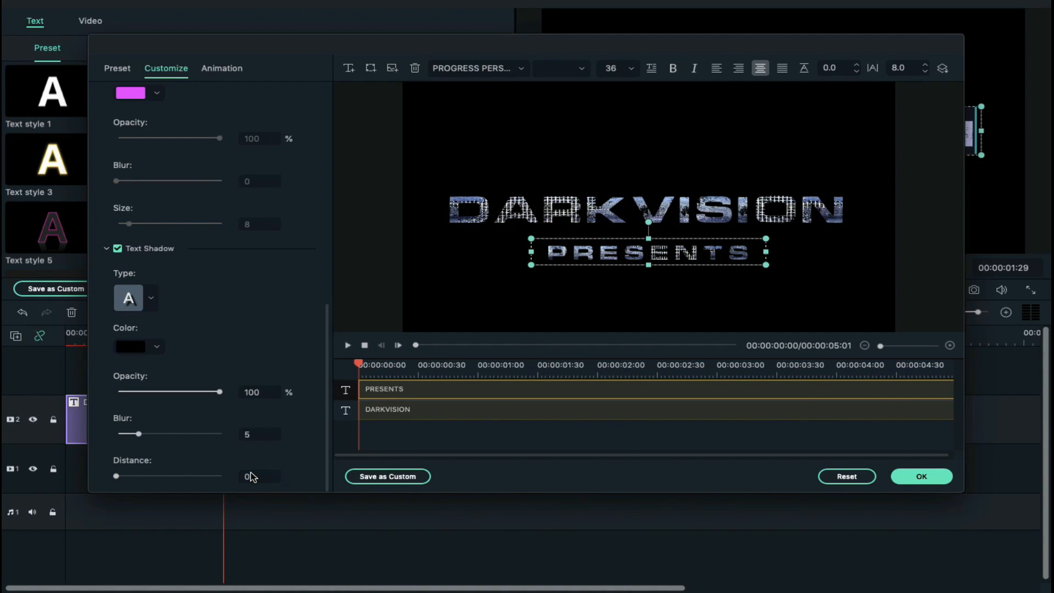
{"action": "left_click", "coordinate": [265, 479]}
{"action": "type", "text": "2"}
{"action": "key", "text": "Return"}
Choose the third shadow type in the first row for PRESENTS and apply the advanced title edits
{"action": "left_click", "coordinate": [153, 297]}
{"action": "left_click", "coordinate": [195, 331]}
{"action": "left_click", "coordinate": [922, 476]}
Capture a snapshot of the DARKVISION PRESENTS frame into the project media and reopen the title clip's text settings
{"action": "left_click", "coordinate": [379, 401]}
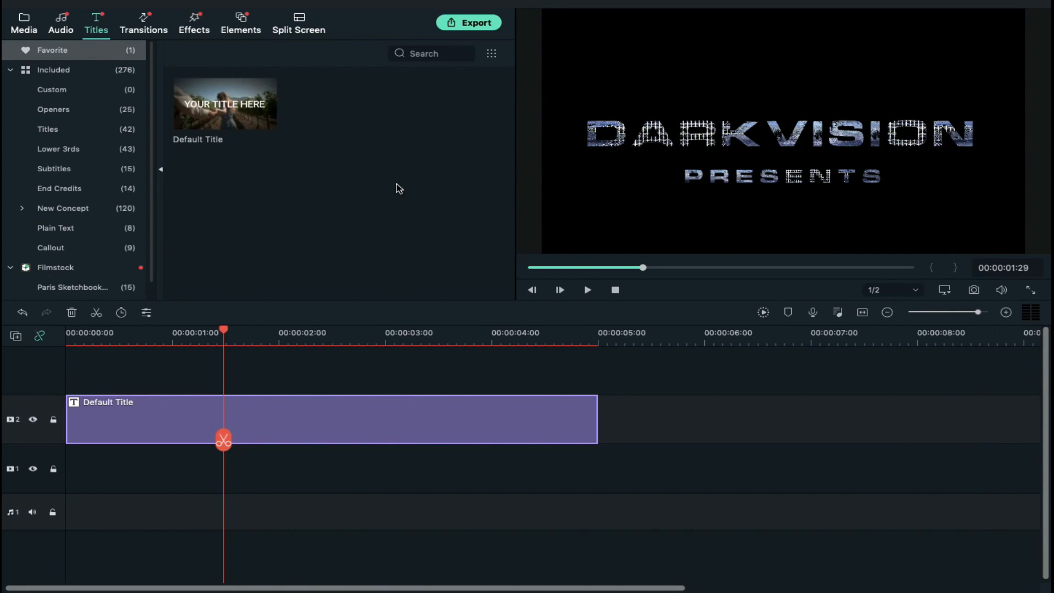
{"action": "left_click", "coordinate": [974, 296]}
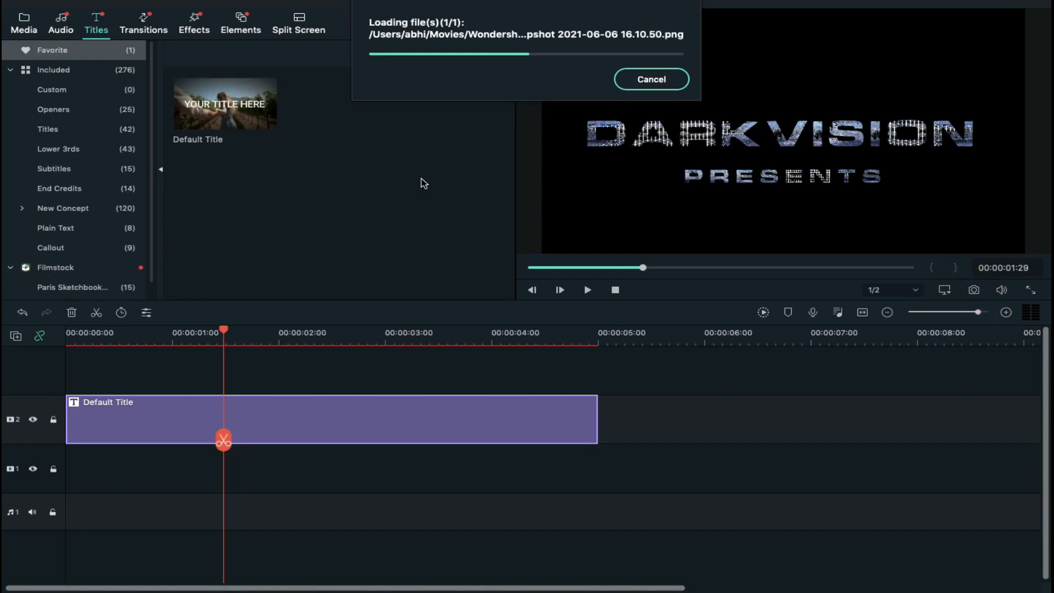
{"action": "left_click", "coordinate": [24, 23]}
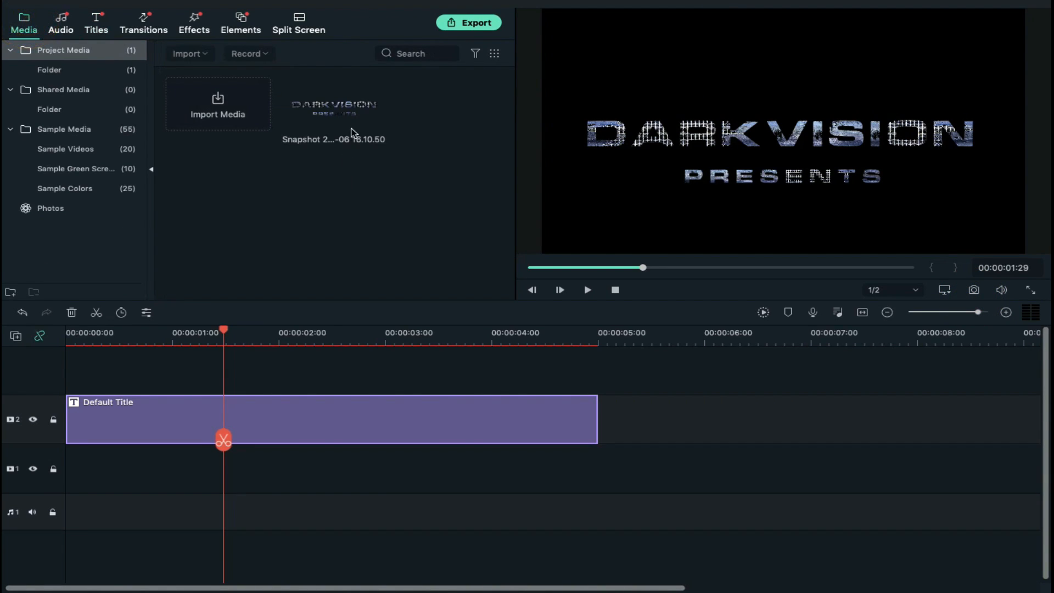
{"action": "double_click", "coordinate": [358, 443]}
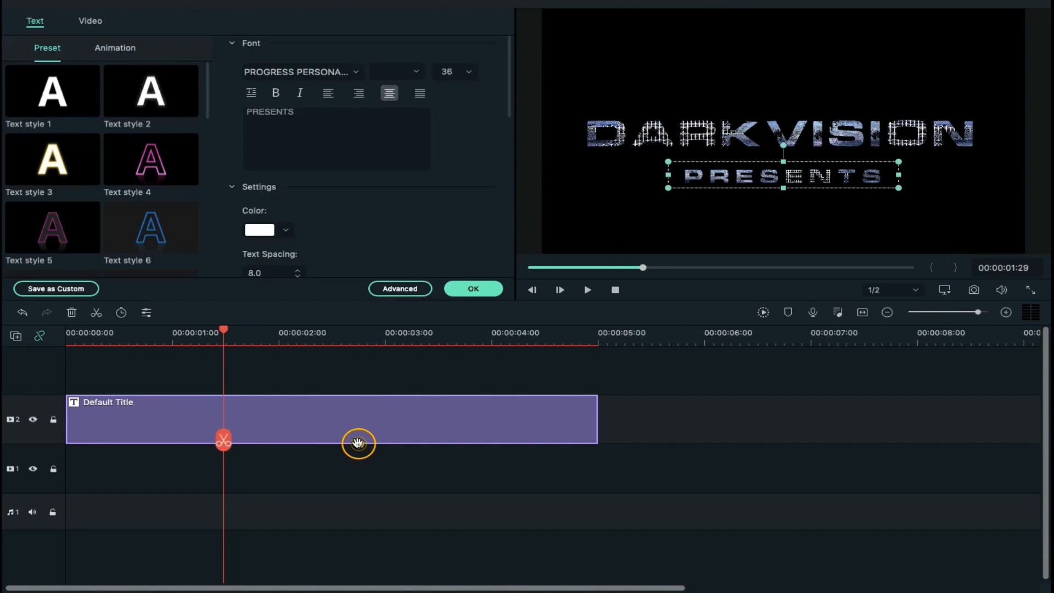
{"action": "left_click", "coordinate": [307, 109]}
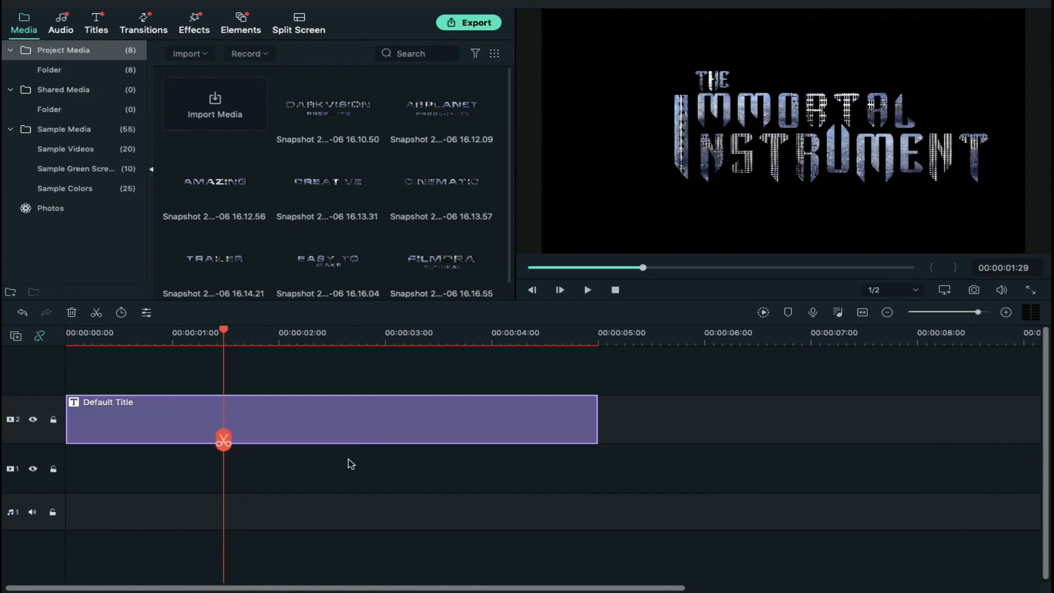
Capture a snapshot of the The Immortal Instrument title frame and delete the Default Title clip from the timeline
{"action": "key", "text": "super+alt+s"}
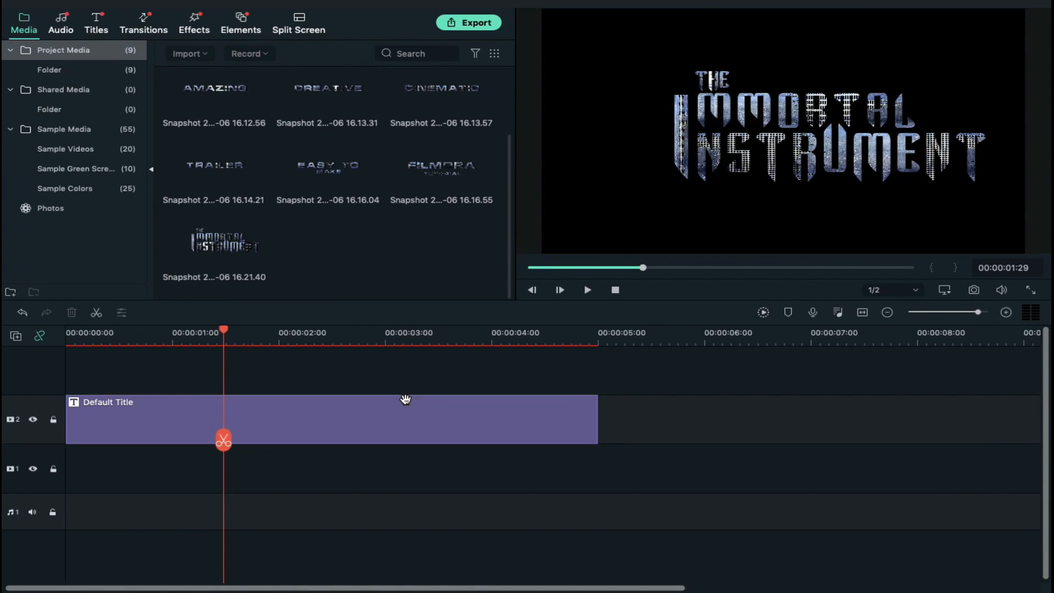
{"action": "left_click", "coordinate": [405, 400]}
{"action": "left_click", "coordinate": [405, 413]}
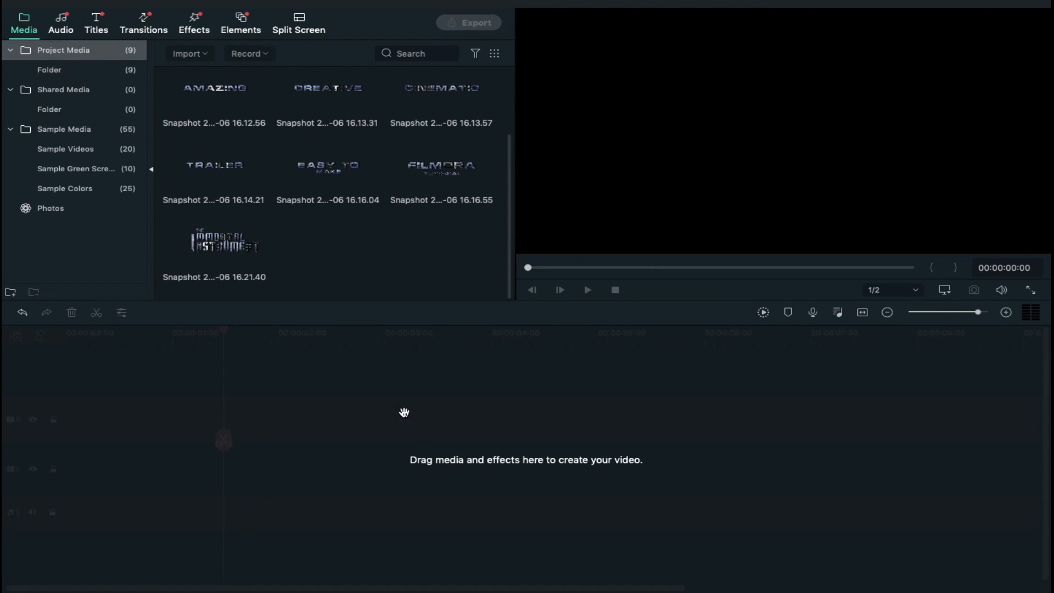
Import the audio track, backgrounds, Clip 1 to Clip 5, fire and flare footage from the ELements folder into the project media
{"action": "key", "text": "super+i"}
{"action": "left_click", "coordinate": [571, 130]}
{"action": "left_click", "coordinate": [666, 205], "text": "shift"}
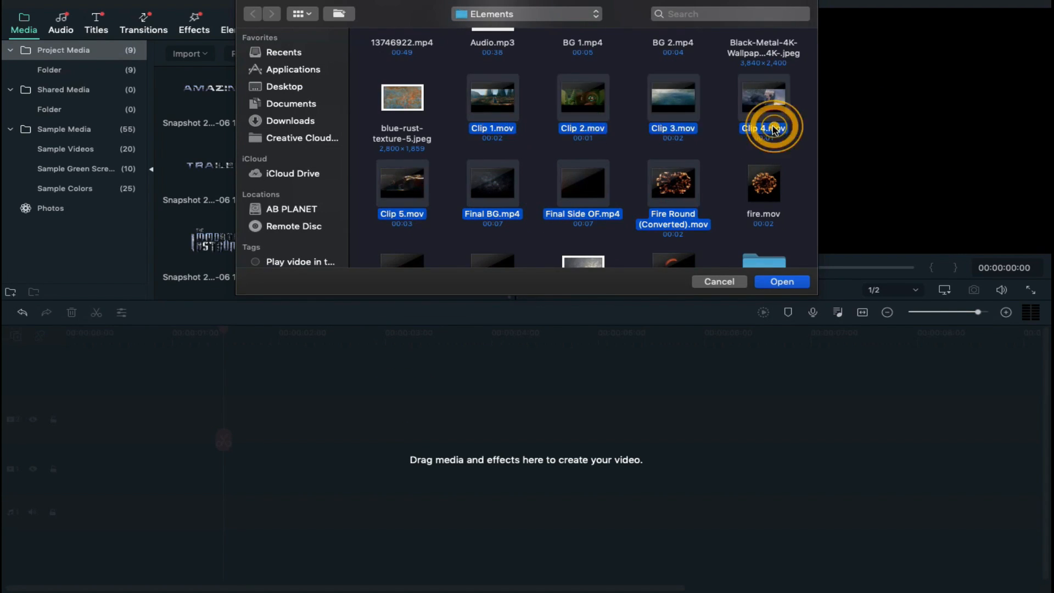
{"action": "scroll", "coordinate": [588, 165], "scroll_direction": "down", "scroll_amount": 2}
{"action": "scroll", "coordinate": [588, 165], "scroll_direction": "down", "scroll_amount": 3}
{"action": "left_click", "coordinate": [400, 97], "text": "shift"}
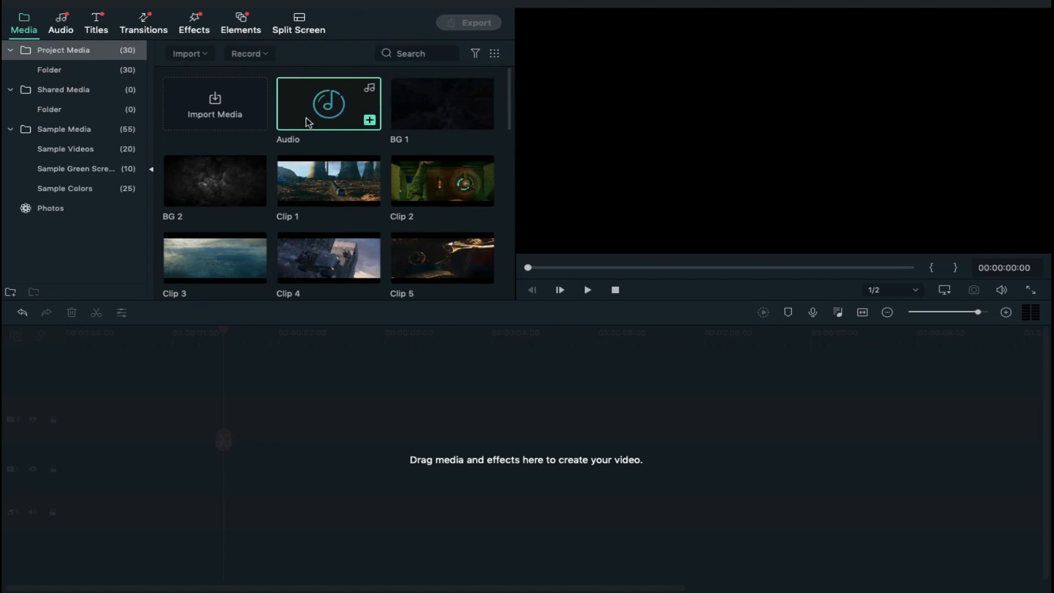
Place the Audio file on the audio track and BG 1 on video track 1, both from the start of the timeline
{"action": "left_click_drag", "start_coordinate": [306, 122], "coordinate": [69, 527]}
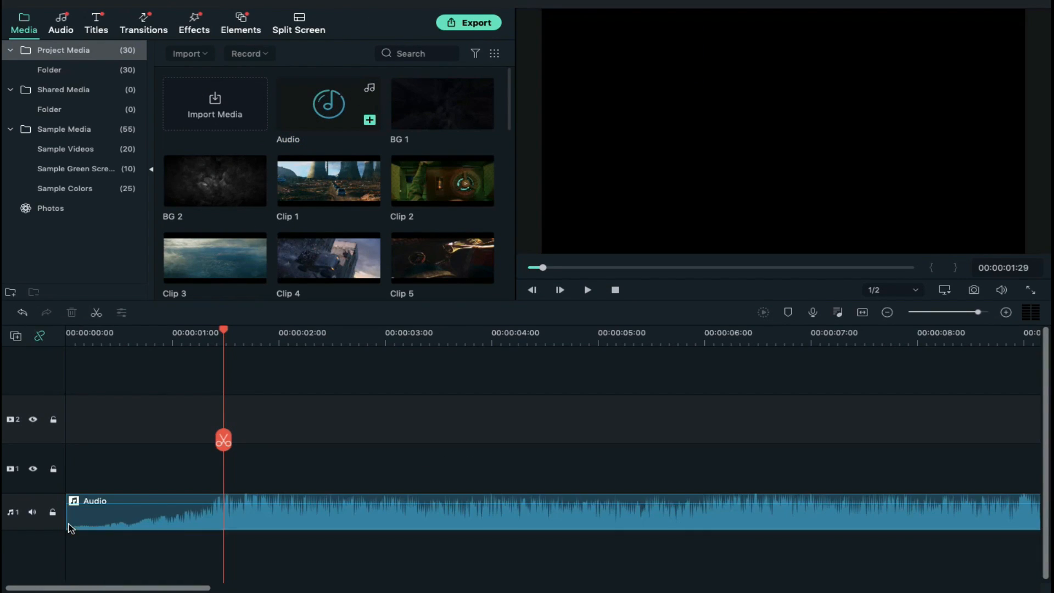
{"action": "left_click_drag", "start_coordinate": [402, 106], "coordinate": [73, 480]}
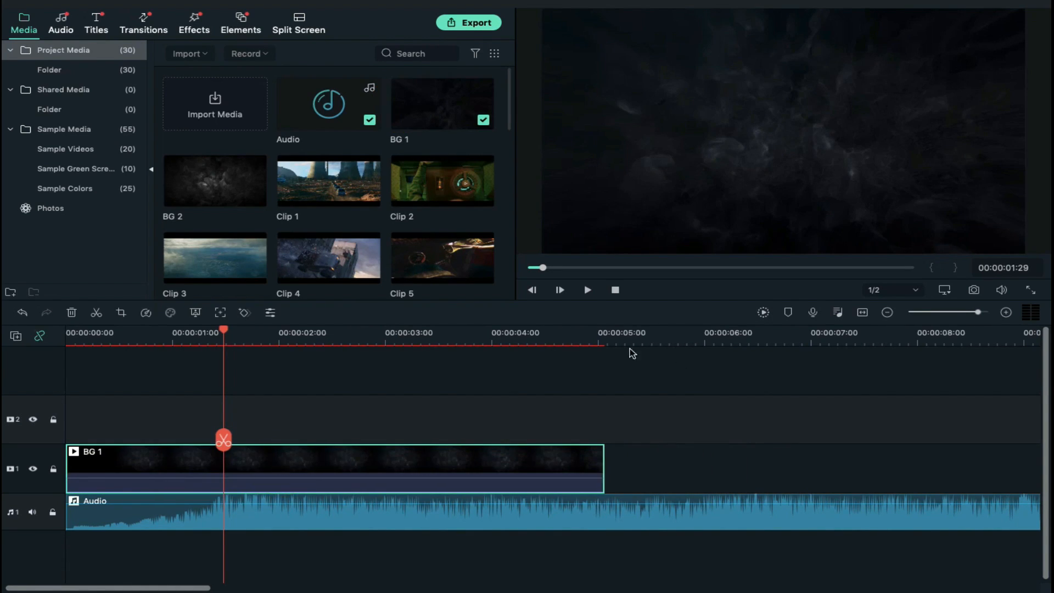
Trim the BG 1 clip so that it ends at 00:00:05:00
{"action": "left_click", "coordinate": [599, 338]}
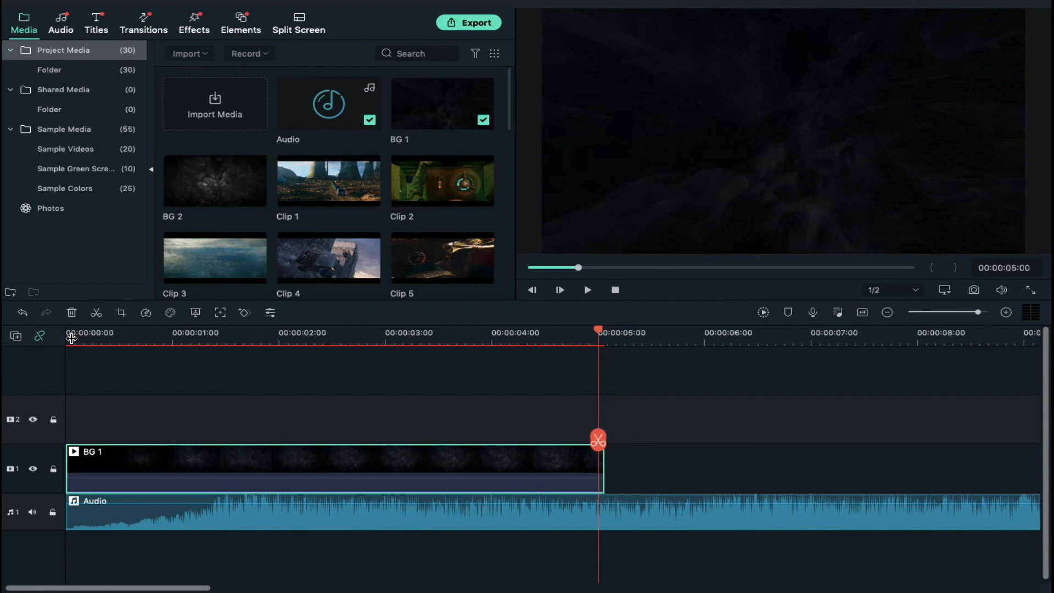
{"action": "left_click", "coordinate": [73, 336]}
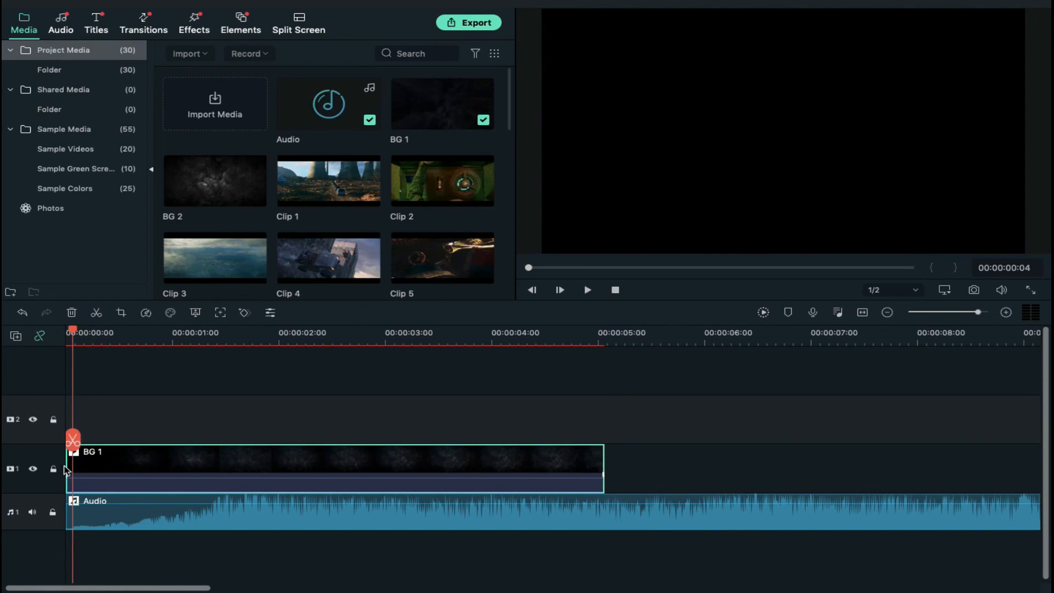
{"action": "left_click_drag", "start_coordinate": [67, 462], "coordinate": [73, 463]}
{"action": "left_click_drag", "start_coordinate": [158, 470], "coordinate": [109, 476]}
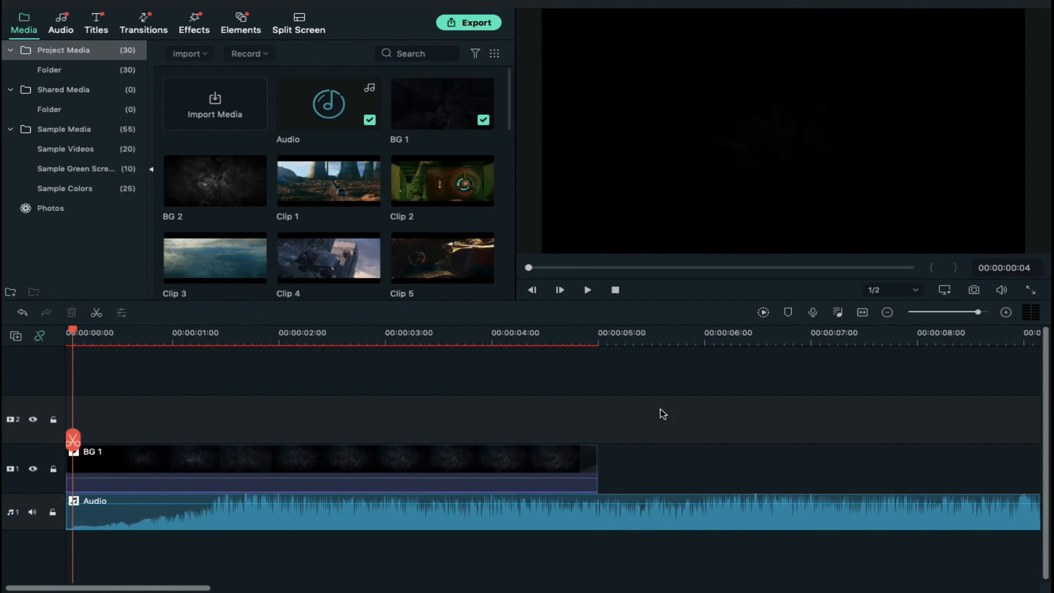
{"action": "left_click", "coordinate": [598, 336]}
{"action": "left_click", "coordinate": [420, 453]}
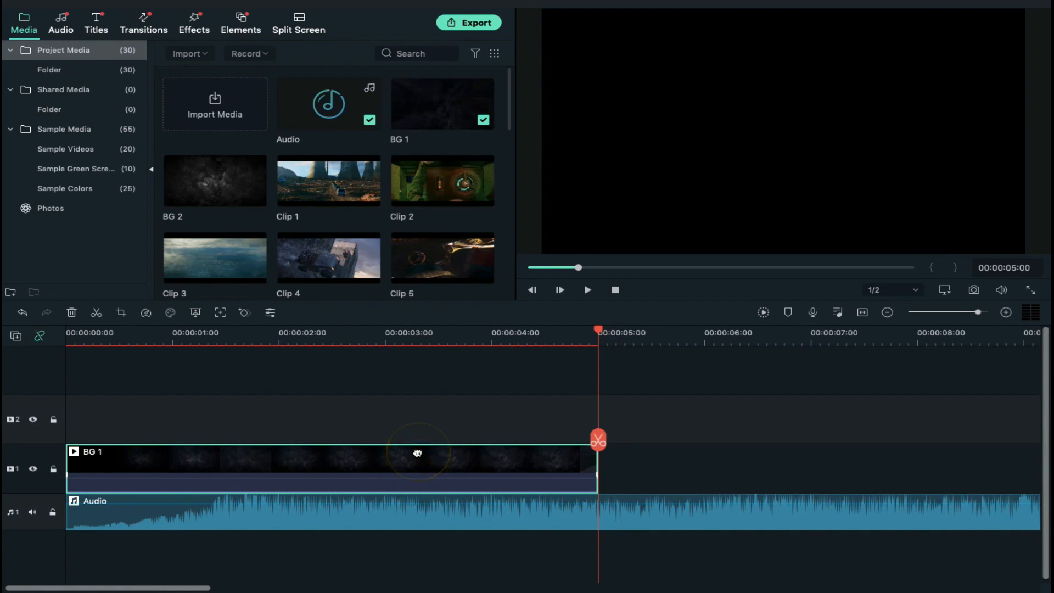
Place Side OF 1 on video track 2 from the timeline start and trim its end to match BG 1
{"action": "left_click", "coordinate": [196, 342]}
{"action": "scroll", "coordinate": [337, 204], "scroll_direction": "down", "scroll_amount": 5}
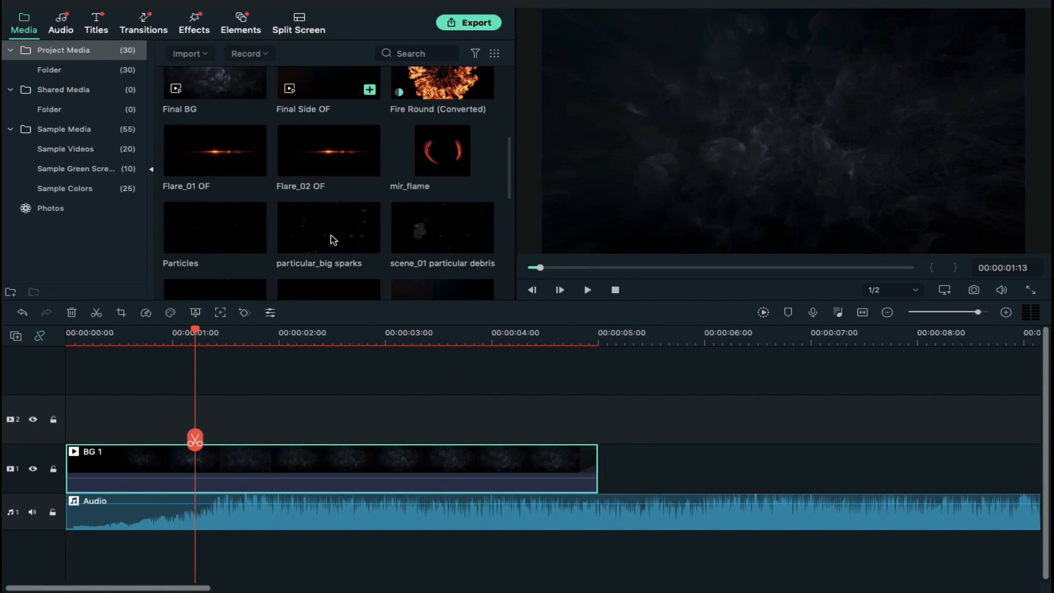
{"action": "scroll", "coordinate": [333, 240], "scroll_direction": "down", "scroll_amount": 3}
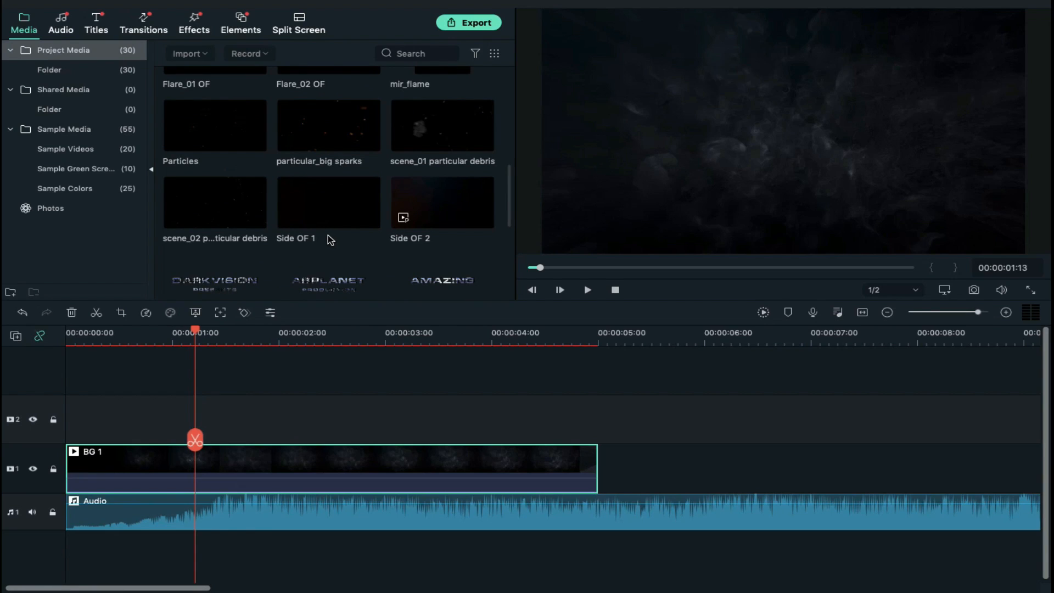
{"action": "left_click_drag", "start_coordinate": [329, 214], "coordinate": [72, 435]}
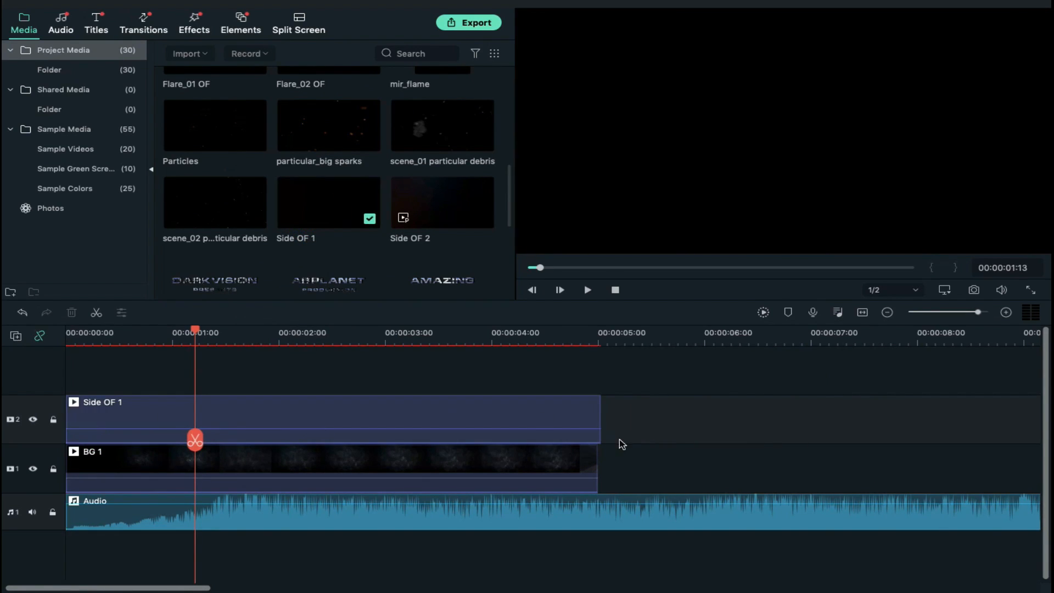
{"action": "left_click_drag", "start_coordinate": [597, 410], "coordinate": [598, 410]}
Set the Side OF 1 clip's blending mode to Lighten and apply it
{"action": "double_click", "coordinate": [464, 413]}
{"action": "left_click", "coordinate": [327, 238]}
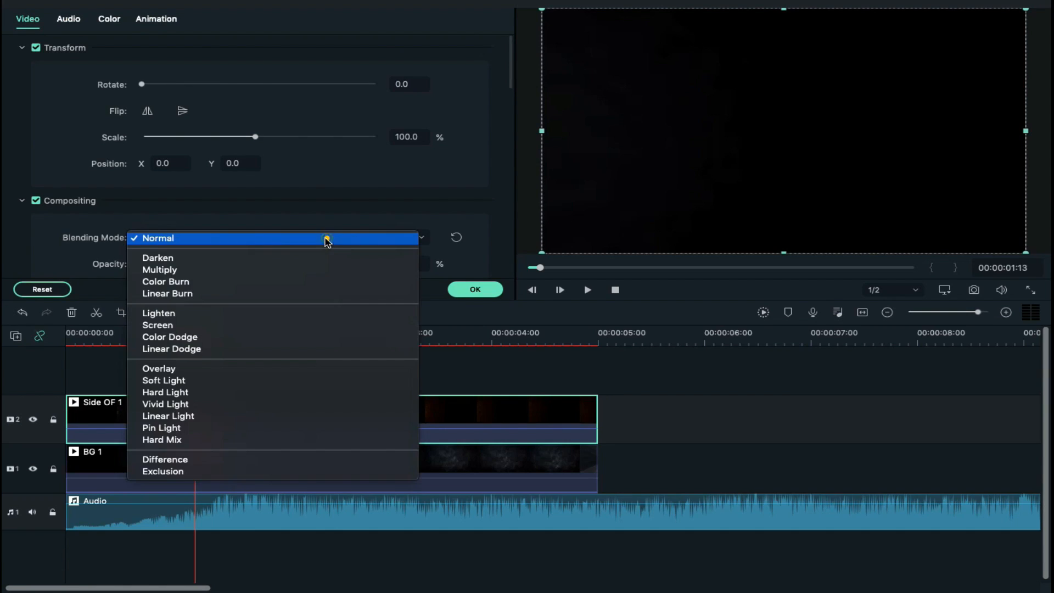
{"action": "left_click", "coordinate": [293, 309]}
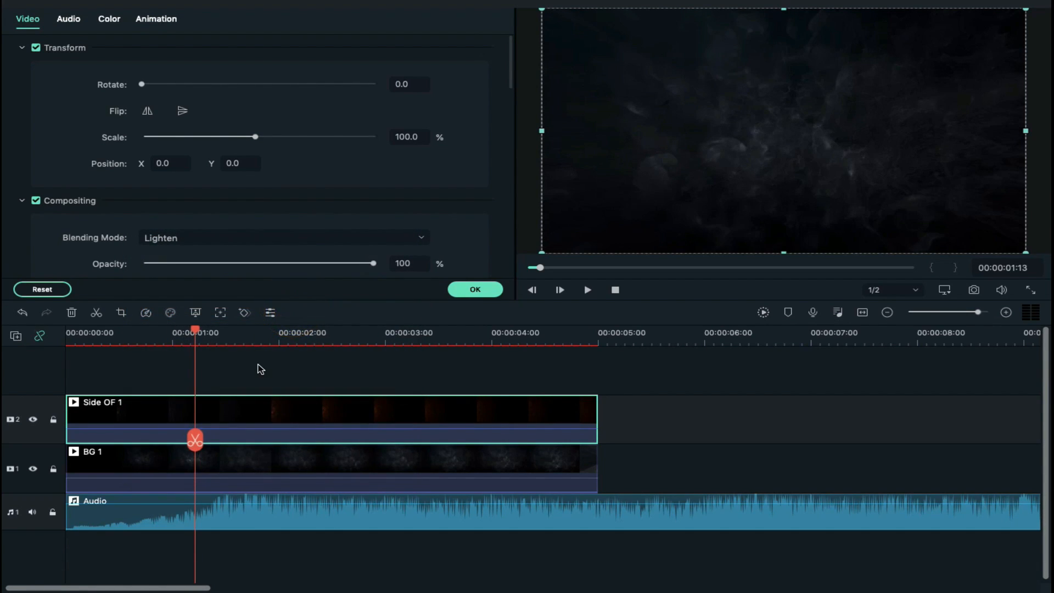
{"action": "left_click", "coordinate": [475, 290]}
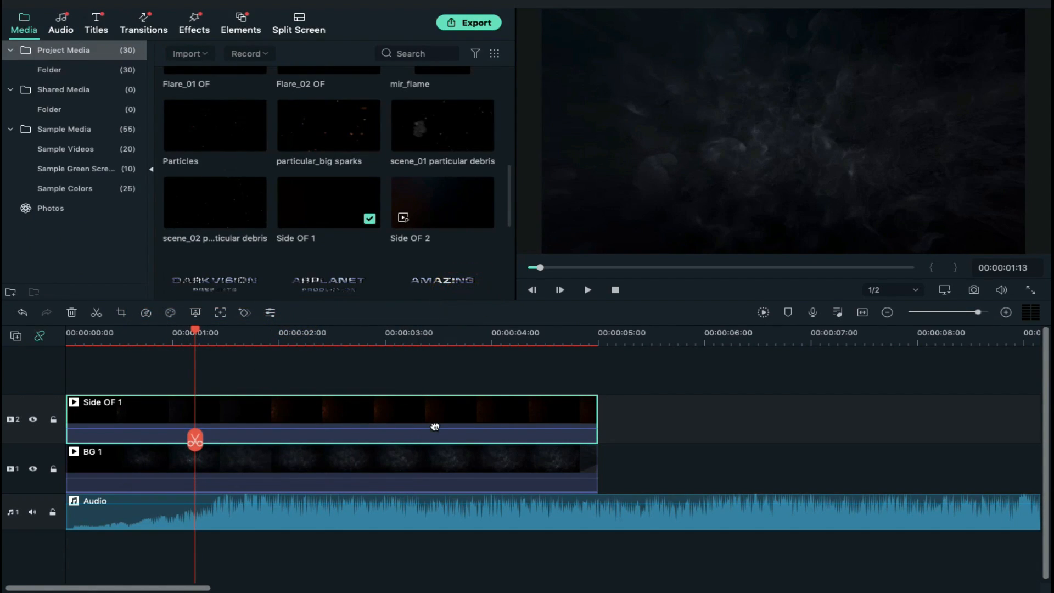
Place Top Flare on a track above Side OF 1 from the timeline start and trim its end to match the clips below
{"action": "scroll", "coordinate": [390, 246], "scroll_direction": "down", "scroll_amount": 2}
{"action": "scroll", "coordinate": [306, 184], "scroll_direction": "up", "scroll_amount": 5}
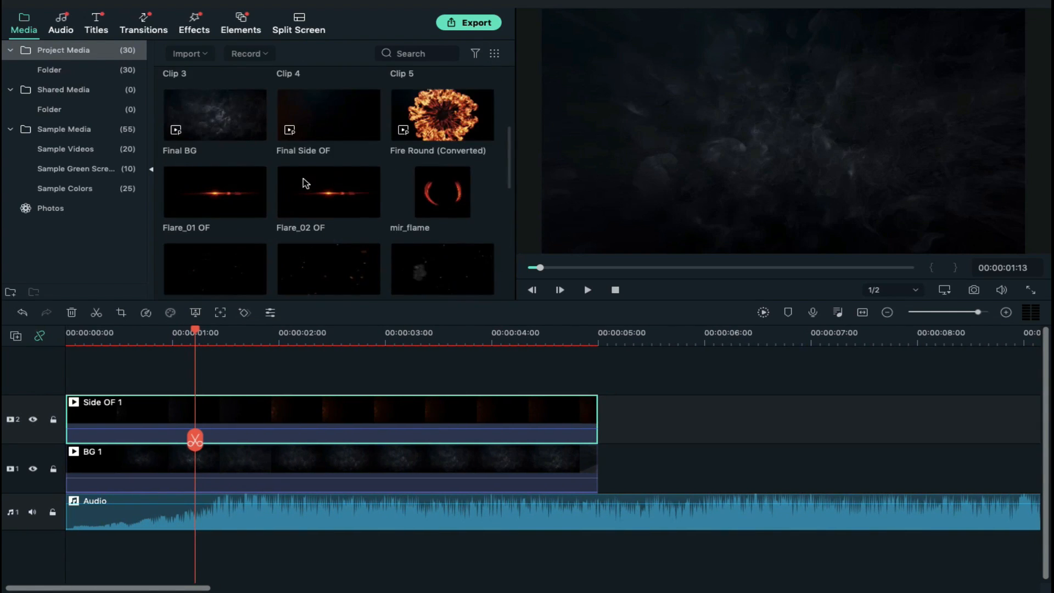
{"action": "scroll", "coordinate": [305, 184], "scroll_direction": "down", "scroll_amount": 5}
{"action": "left_click", "coordinate": [223, 237]}
{"action": "left_click_drag", "start_coordinate": [223, 236], "coordinate": [68, 367]}
{"action": "left_click_drag", "start_coordinate": [602, 384], "coordinate": [593, 384]}
Set the Top Flare clip's blending mode to Lighten
{"action": "left_click", "coordinate": [415, 379]}
{"action": "double_click", "coordinate": [414, 379]}
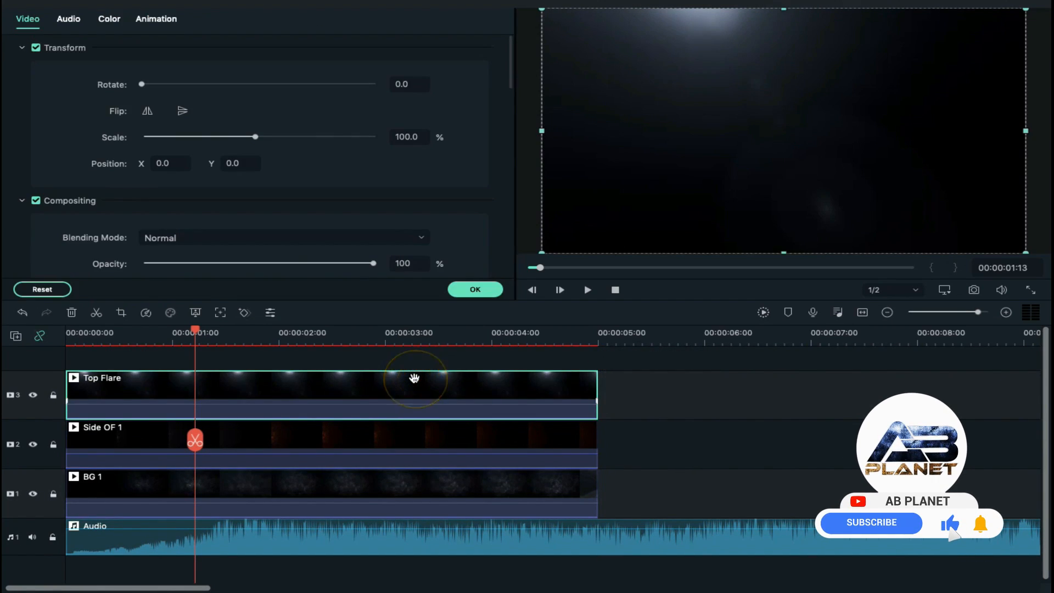
{"action": "left_click", "coordinate": [285, 240]}
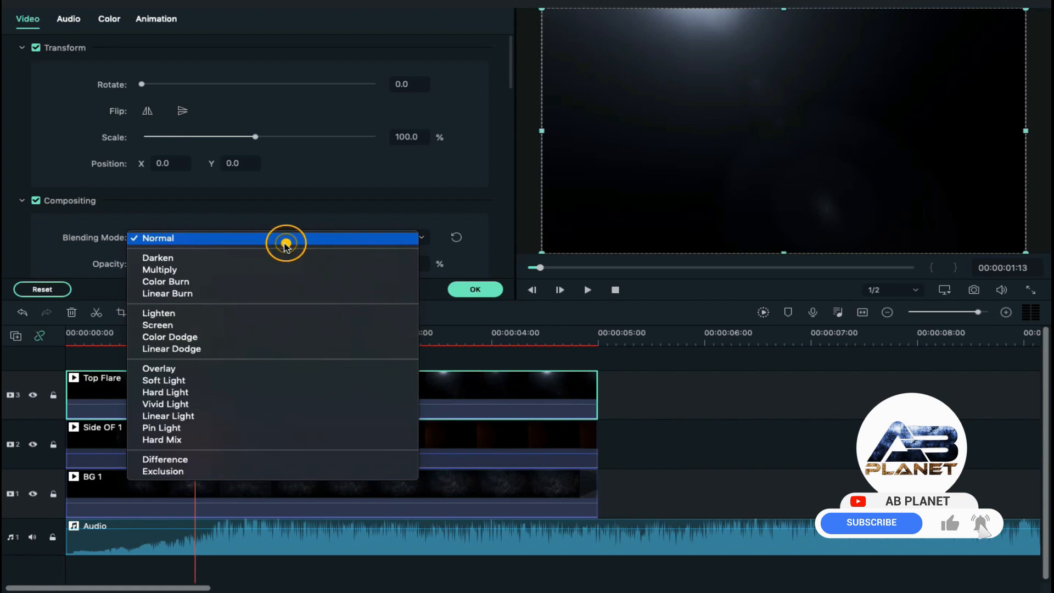
{"action": "left_click", "coordinate": [270, 312]}
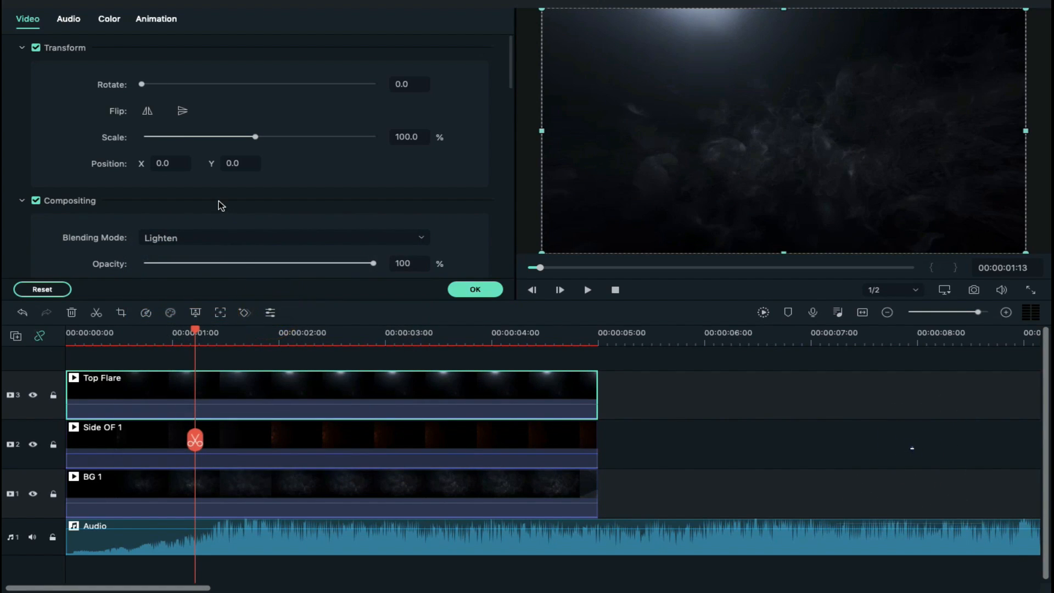
Set Top Flare's Y position to 32 and opacity to 81%, and apply the settings
{"action": "left_click_drag", "start_coordinate": [225, 159], "coordinate": [278, 157]}
{"action": "left_click_drag", "start_coordinate": [783, 240], "coordinate": [789, 261]}
{"action": "left_click_drag", "start_coordinate": [373, 263], "coordinate": [329, 266]}
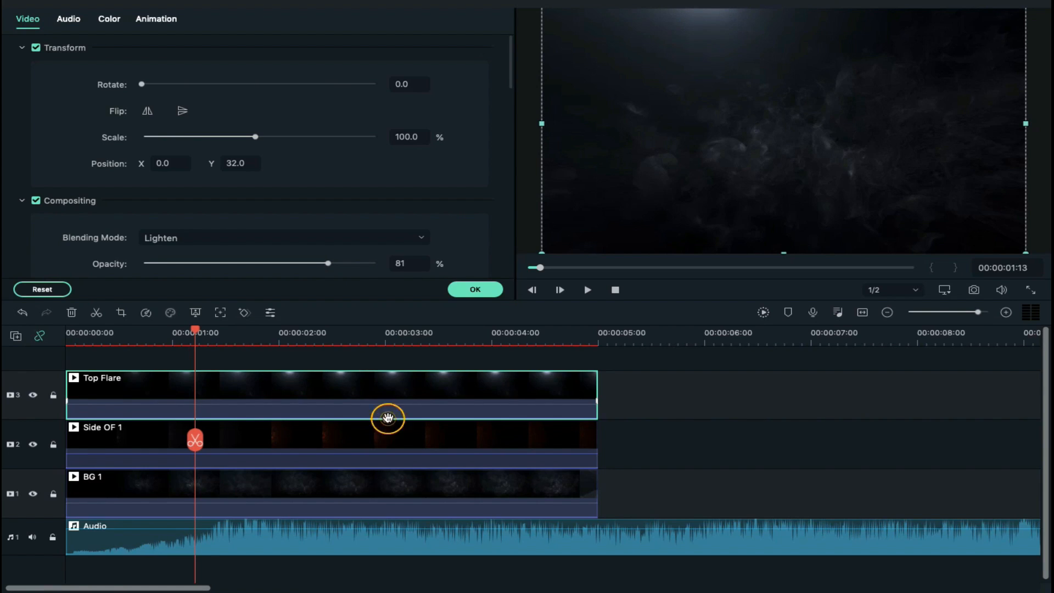
{"action": "left_click", "coordinate": [486, 293]}
Place the DARKVISION PRESENTS snapshot on video track 5 and trim it to run from 00:00:01:19 to the end of the clips below
{"action": "left_click_drag", "start_coordinate": [227, 222], "coordinate": [242, 417]}
{"action": "left_click_drag", "start_coordinate": [409, 419], "coordinate": [364, 365]}
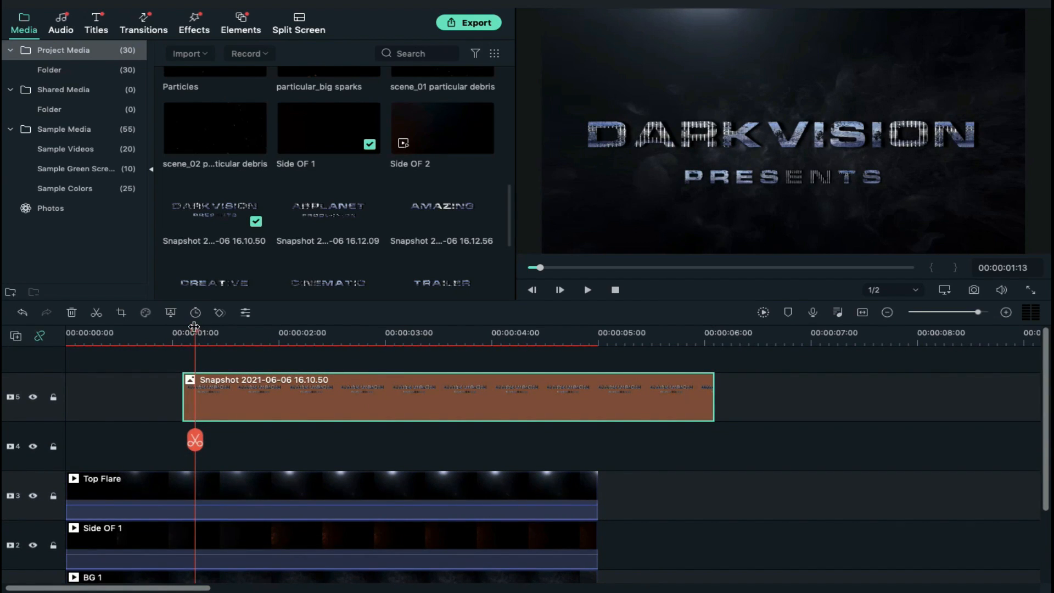
{"action": "left_click_drag", "start_coordinate": [196, 328], "coordinate": [205, 328]}
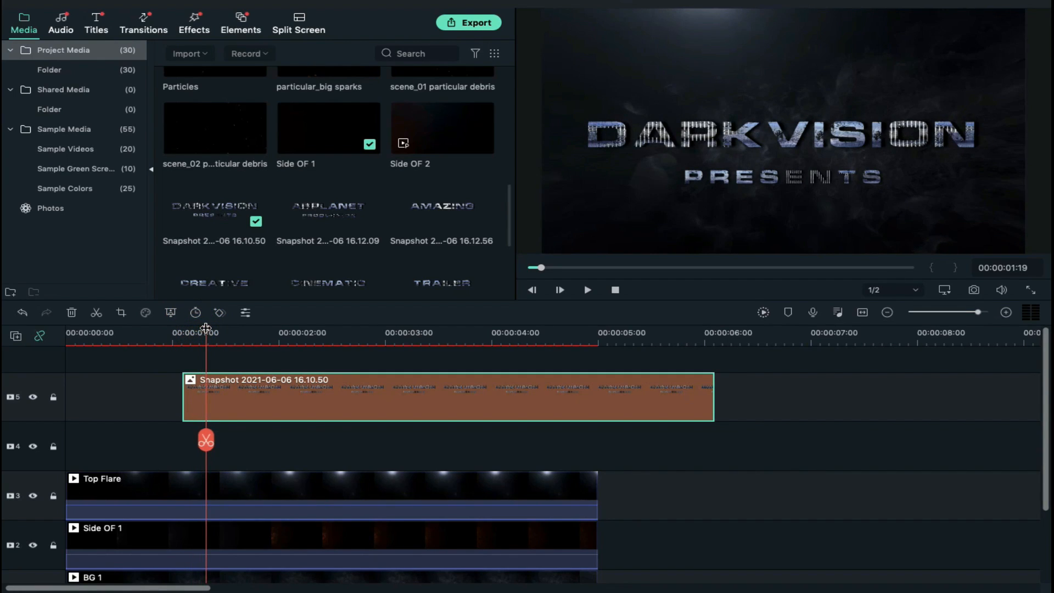
{"action": "left_click_drag", "start_coordinate": [180, 389], "coordinate": [199, 386]}
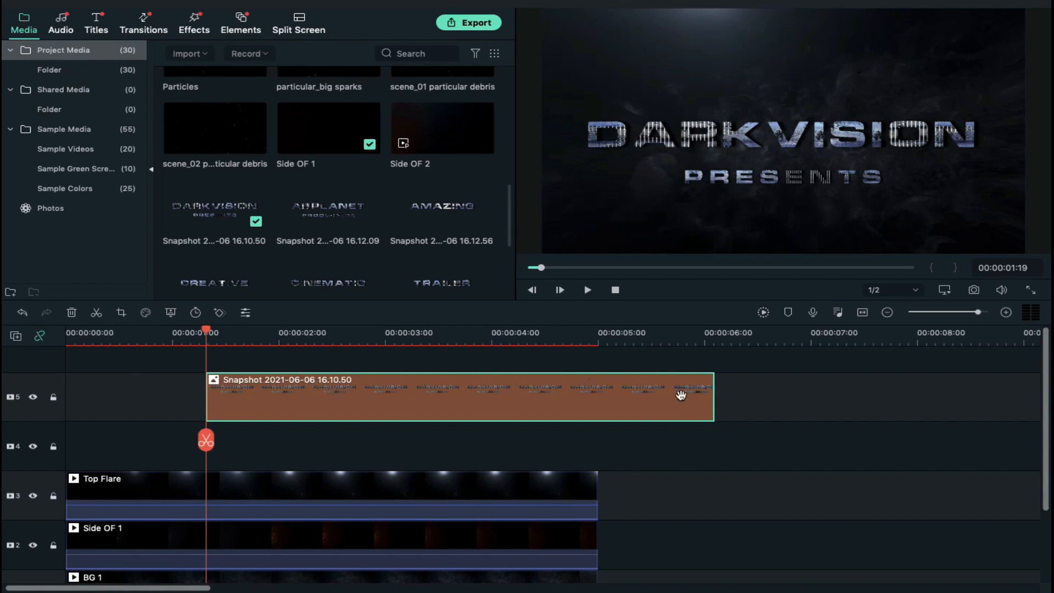
{"action": "left_click_drag", "start_coordinate": [713, 389], "coordinate": [594, 385]}
{"action": "left_click", "coordinate": [308, 399]}
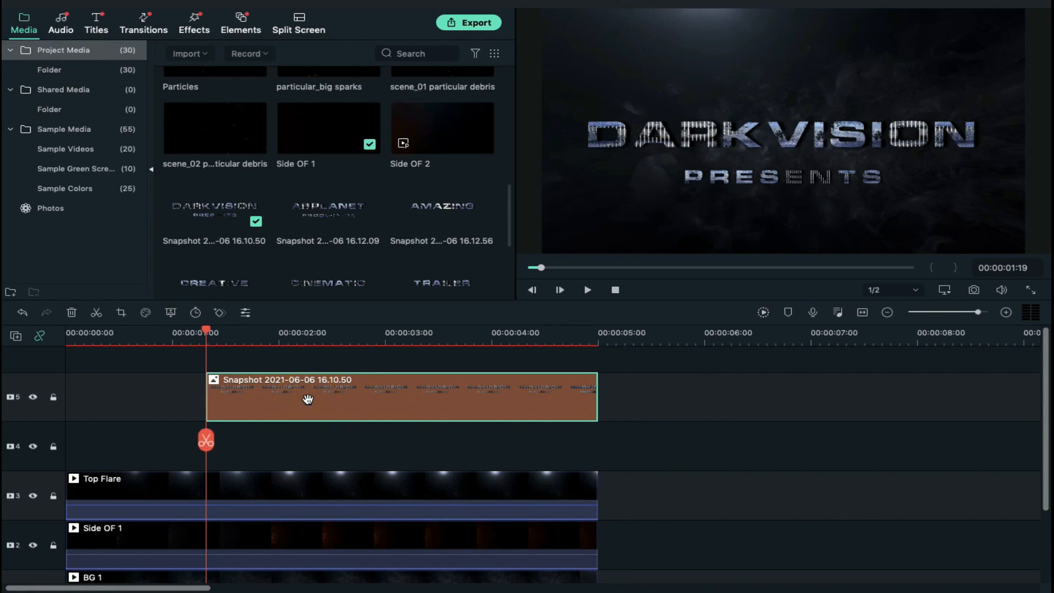
Scale the DARKVISION snapshot to 400% and add a custom animation keyframe with 400% scale at its start
{"action": "double_click", "coordinate": [307, 399]}
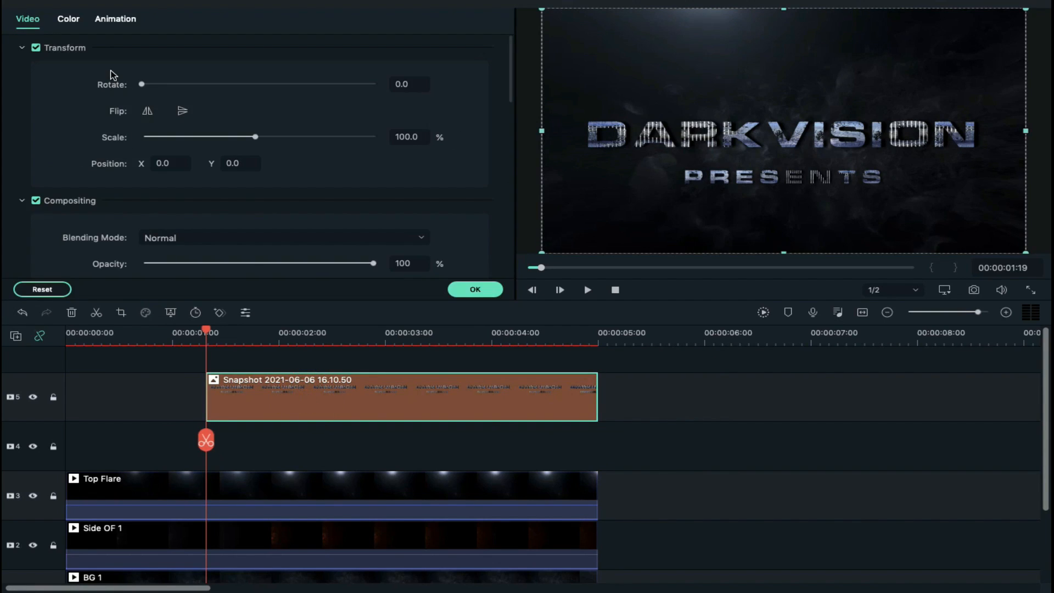
{"action": "left_click_drag", "start_coordinate": [256, 137], "coordinate": [412, 143]}
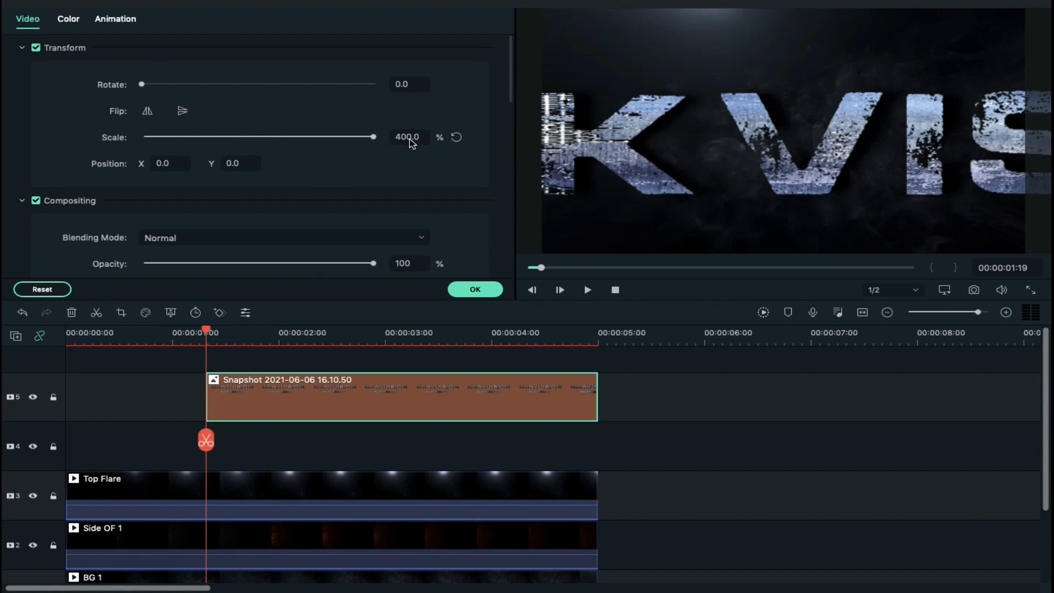
{"action": "left_click", "coordinate": [133, 21]}
{"action": "left_click", "coordinate": [85, 44]}
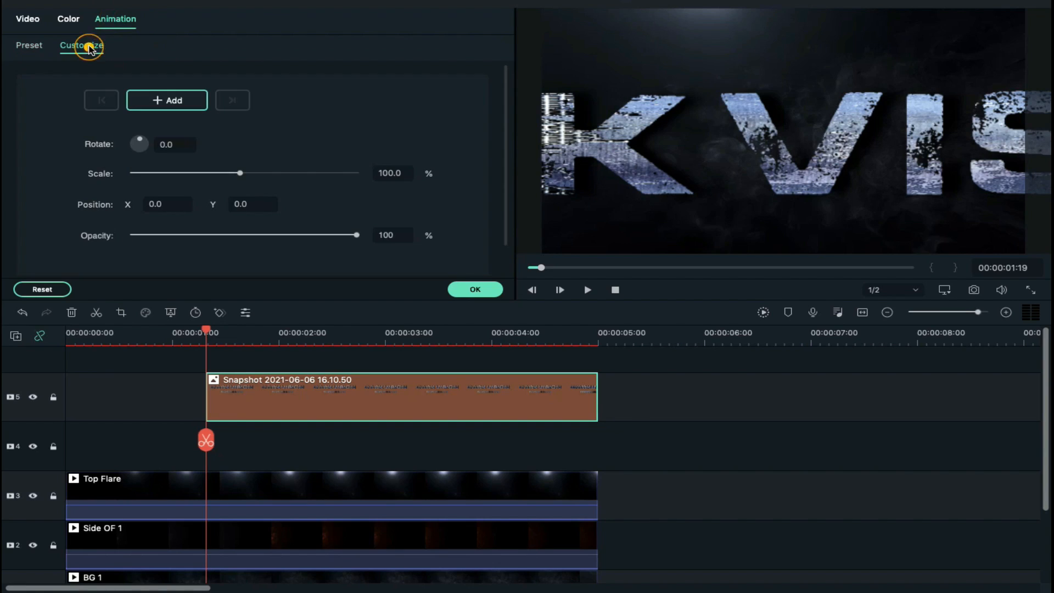
{"action": "left_click_drag", "start_coordinate": [247, 175], "coordinate": [366, 173]}
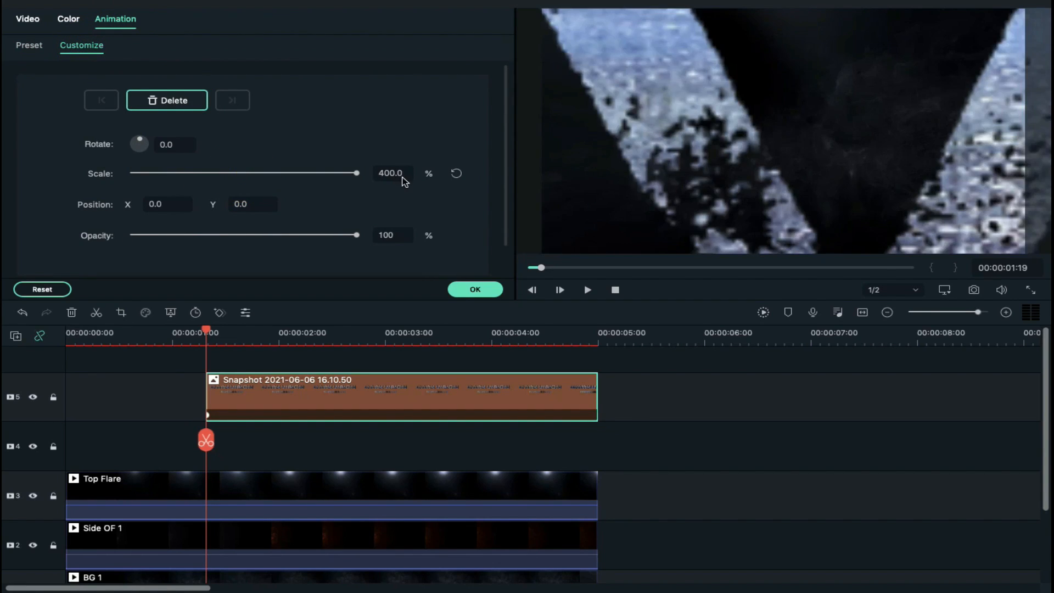
Add a second animation keyframe with 13% scale to the DARKVISION snapshot at 00:00:01:31
{"action": "left_click", "coordinate": [291, 394]}
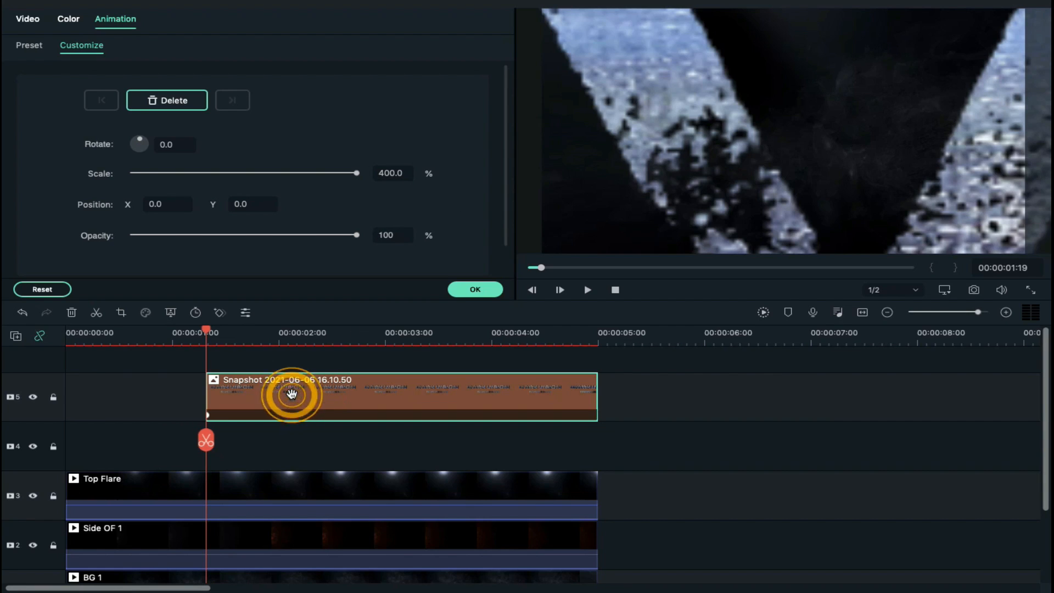
{"action": "left_click_drag", "start_coordinate": [207, 333], "coordinate": [230, 333]}
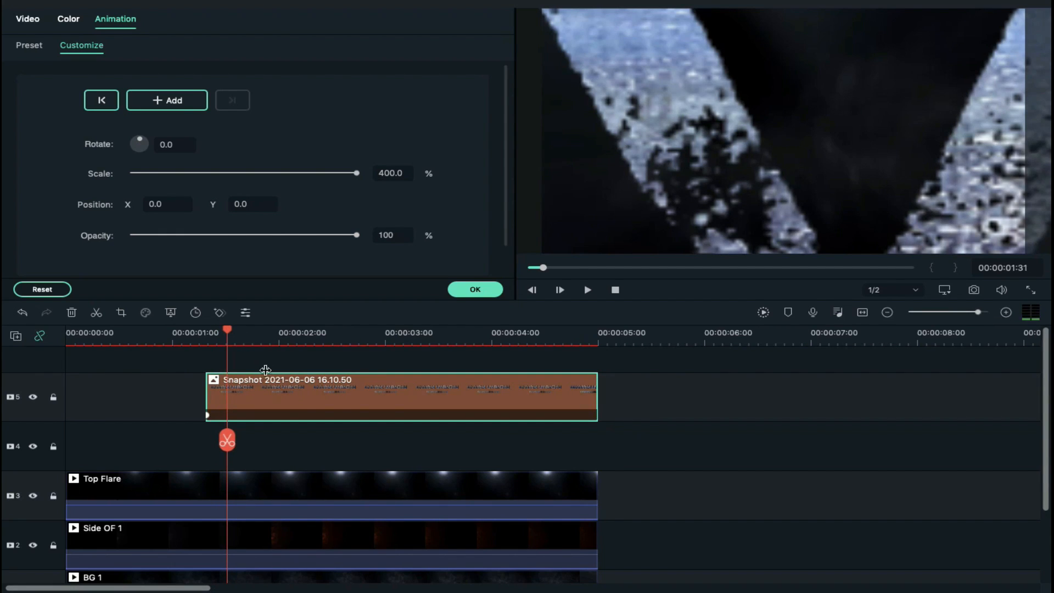
{"action": "left_click", "coordinate": [264, 398]}
{"action": "left_click", "coordinate": [394, 173]}
{"action": "key", "text": "BackSpace"}
{"action": "key", "text": "BackSpace"}
{"action": "key", "text": "BackSpace"}
{"action": "type", "text": "13"}
{"action": "key", "text": "Return"}
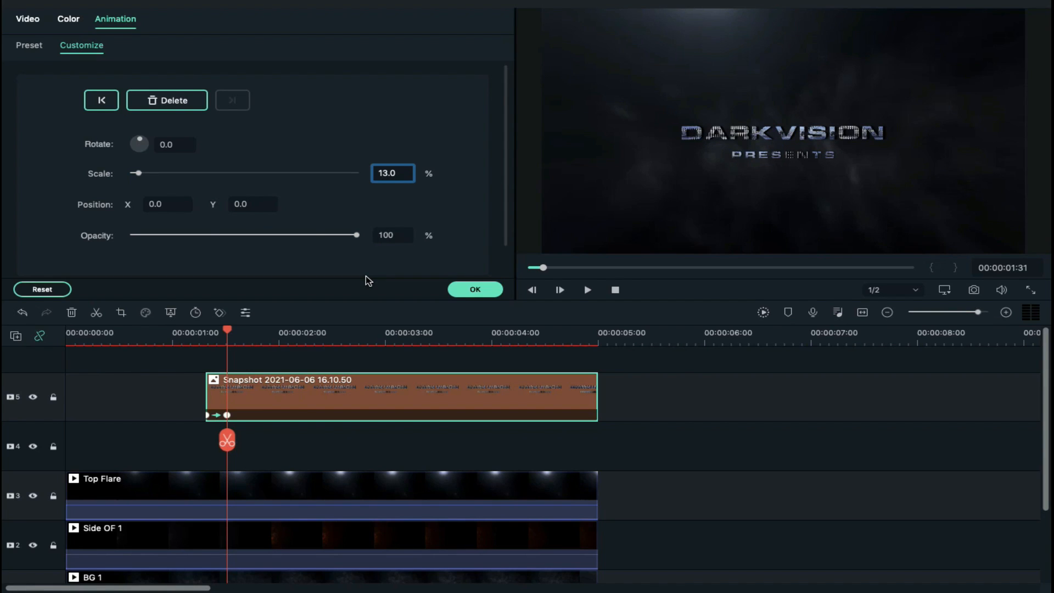
Try a 0% scale keyframe at 00:00:04:59 on the DARKVISION snapshot, then delete that keyframe
{"action": "left_click", "coordinate": [597, 337]}
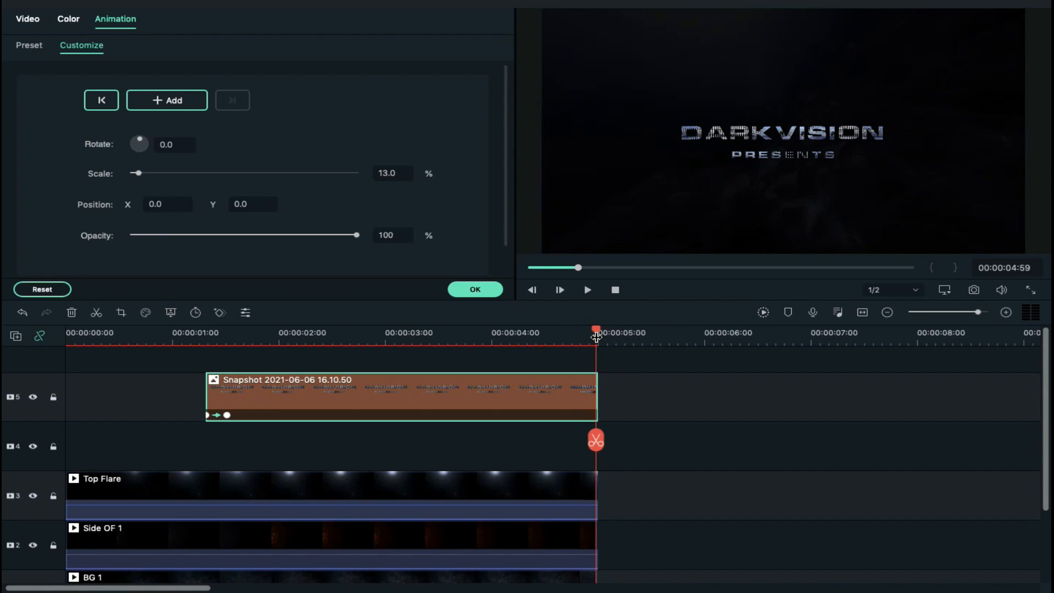
{"action": "left_click", "coordinate": [389, 173]}
{"action": "key", "text": "BackSpace"}
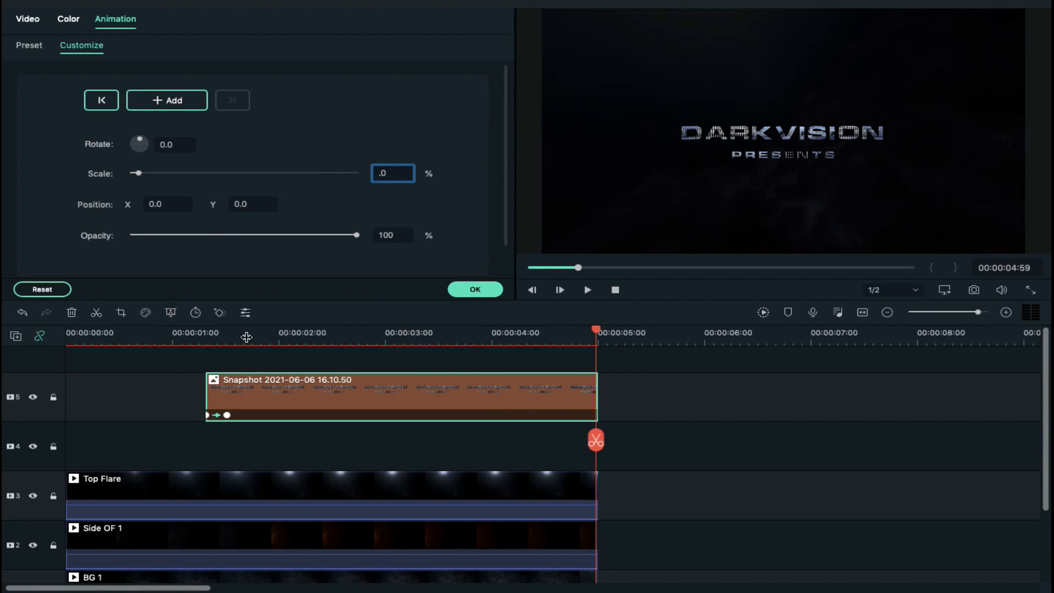
{"action": "left_click", "coordinate": [338, 338]}
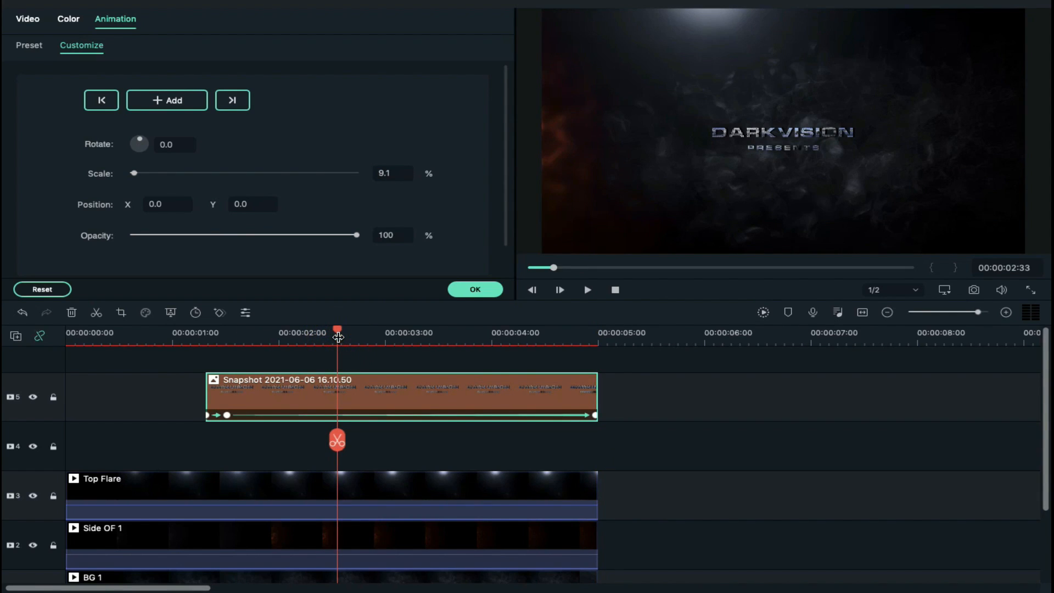
{"action": "left_click", "coordinate": [596, 415]}
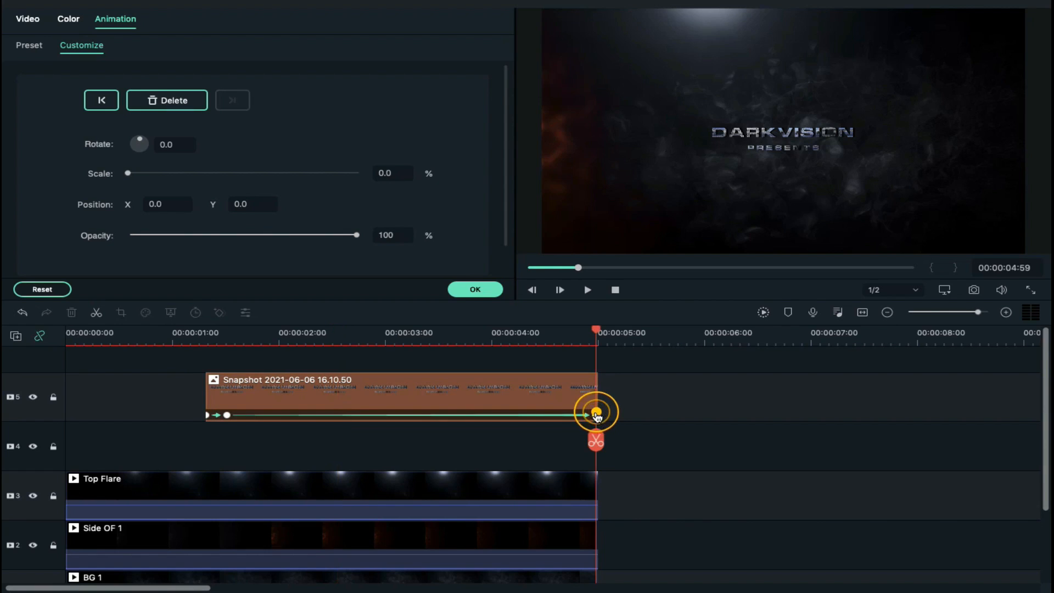
{"action": "key", "text": "Delete"}
Add a keyframe to the DARKVISION snapshot at 00:00:02:30, keeping the 13% scale
{"action": "left_click", "coordinate": [281, 332]}
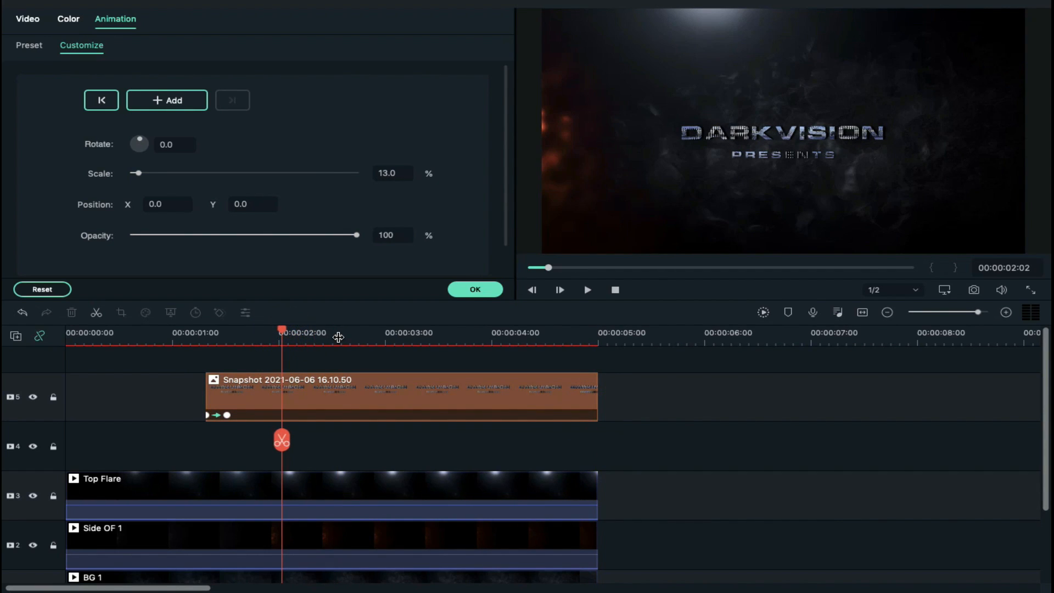
{"action": "left_click_drag", "start_coordinate": [282, 330], "coordinate": [335, 335]}
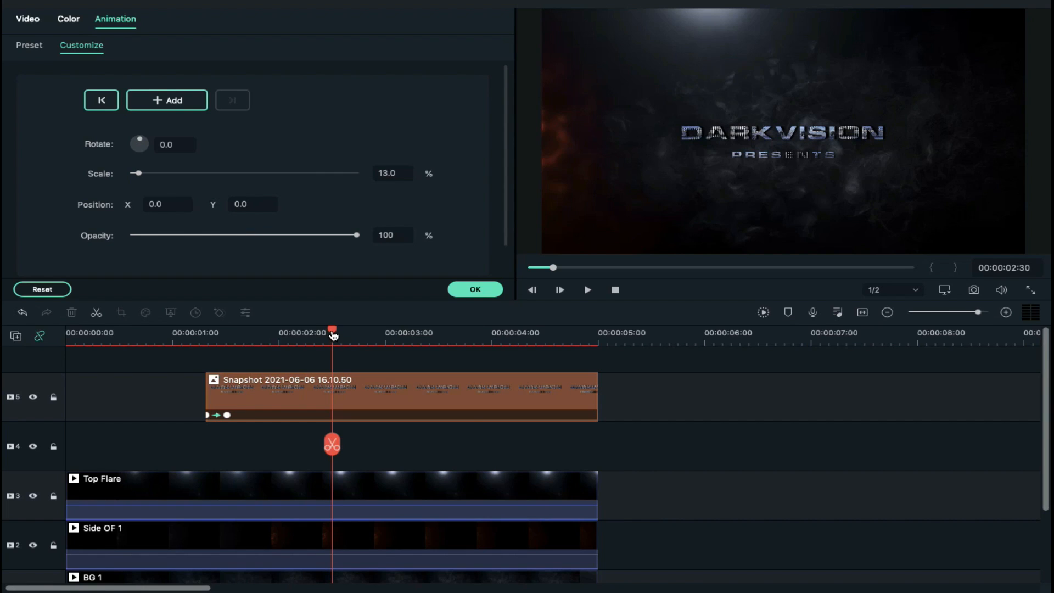
{"action": "left_click", "coordinate": [341, 390]}
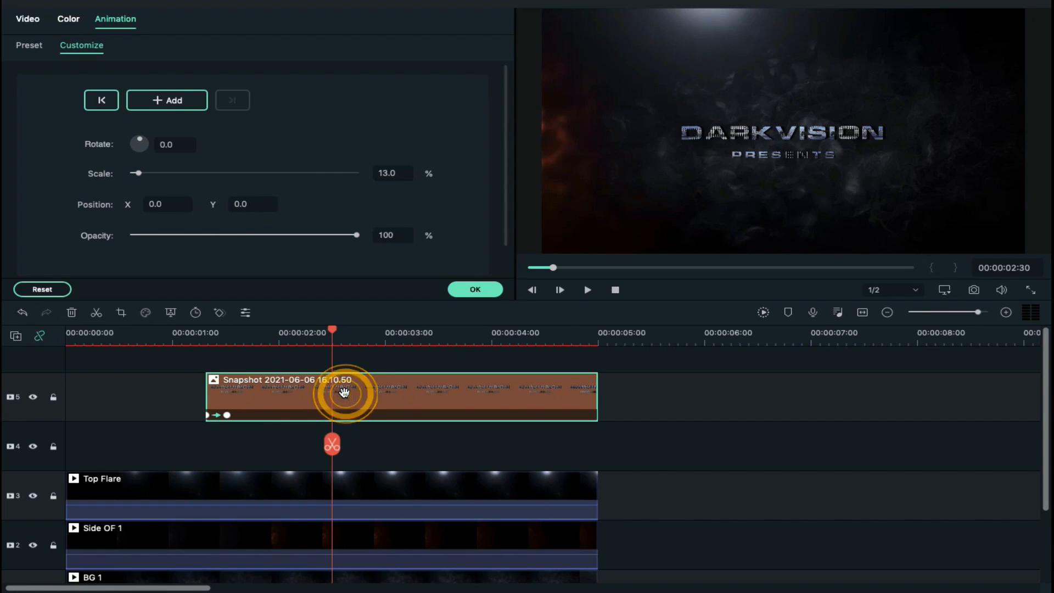
{"action": "left_click", "coordinate": [149, 106]}
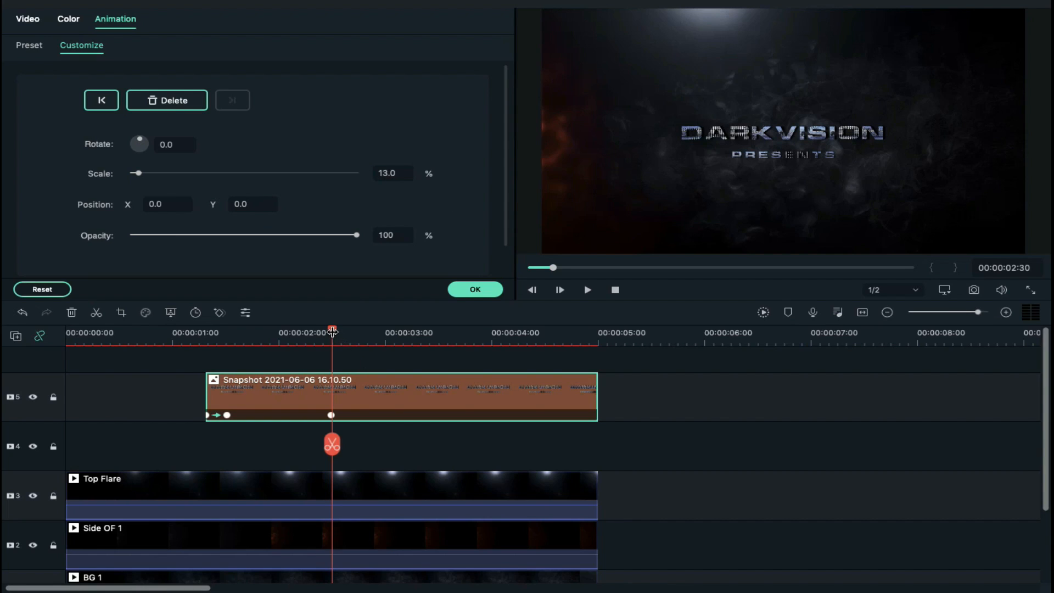
Add a keyframe with 20% scale to the DARKVISION snapshot at 00:00:04:59
{"action": "left_click", "coordinate": [388, 173]}
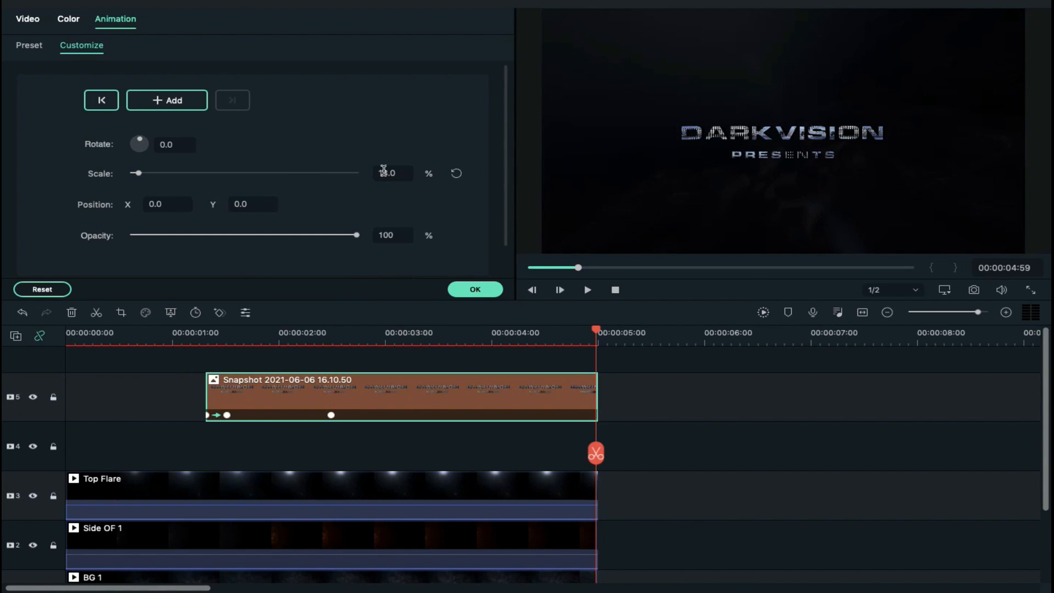
{"action": "double_click", "coordinate": [384, 172]}
{"action": "type", "text": "20"}
{"action": "key", "text": "Return"}
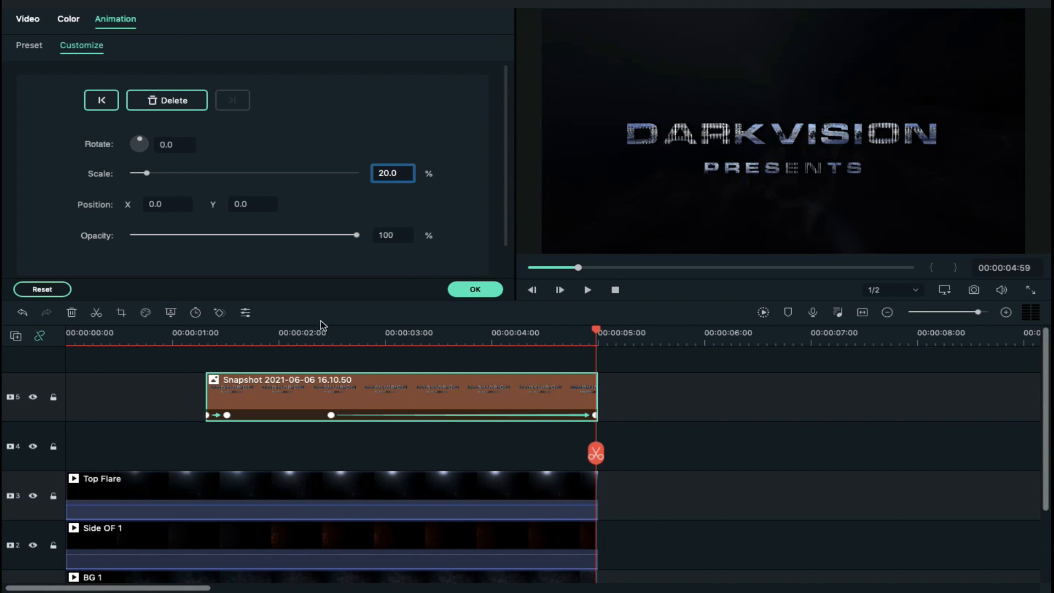
Set the DARKVISION snapshot's vertical position to 68 and accept the clip settings
{"action": "left_click", "coordinate": [28, 19]}
{"action": "left_click_drag", "start_coordinate": [225, 162], "coordinate": [285, 158]}
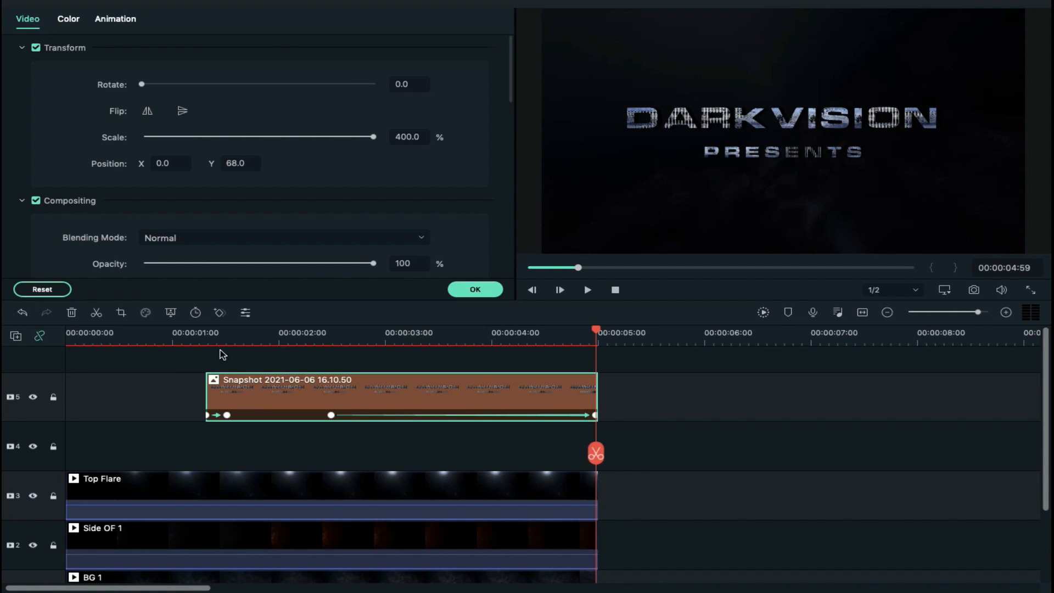
{"action": "left_click", "coordinate": [200, 334]}
{"action": "left_click", "coordinate": [475, 289]}
Move the DARKVISION snapshot up to video track 6 and place Fire Round (Converted) on track 5 at 00:00:01:19
{"action": "scroll", "coordinate": [478, 289], "scroll_direction": "up", "scroll_amount": 5}
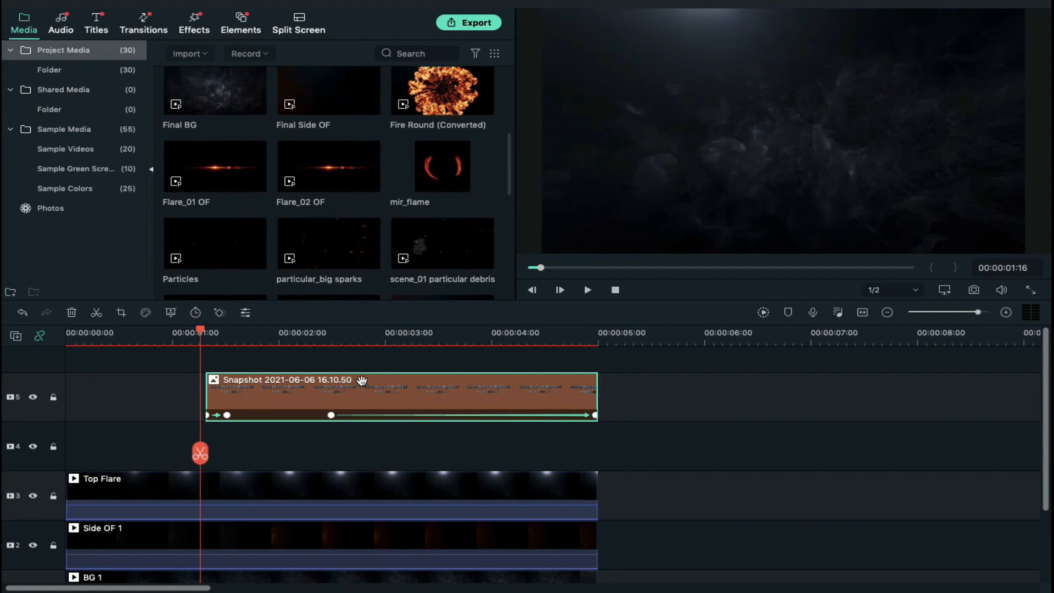
{"action": "left_click_drag", "start_coordinate": [362, 380], "coordinate": [370, 368]}
{"action": "left_click", "coordinate": [468, 83]}
{"action": "left_click_drag", "start_coordinate": [468, 82], "coordinate": [213, 420]}
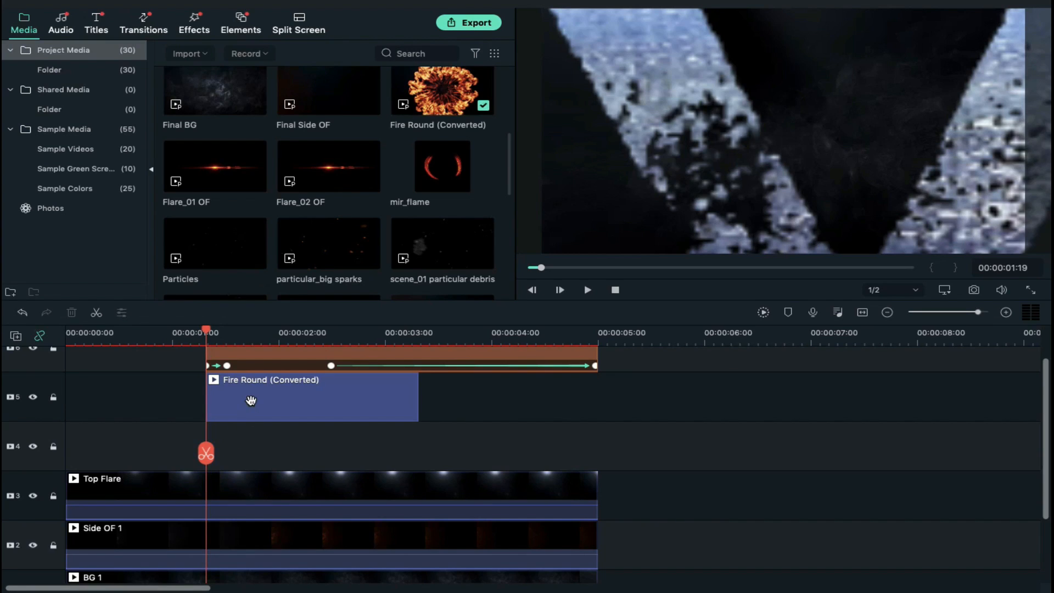
Speed the Fire Round clip up to 2x and shift it to start at 00:00:01:15
{"action": "left_click", "coordinate": [251, 400]}
{"action": "left_click", "coordinate": [145, 312]}
{"action": "mouse_move", "coordinate": [159, 355]}
{"action": "left_click", "coordinate": [239, 357]}
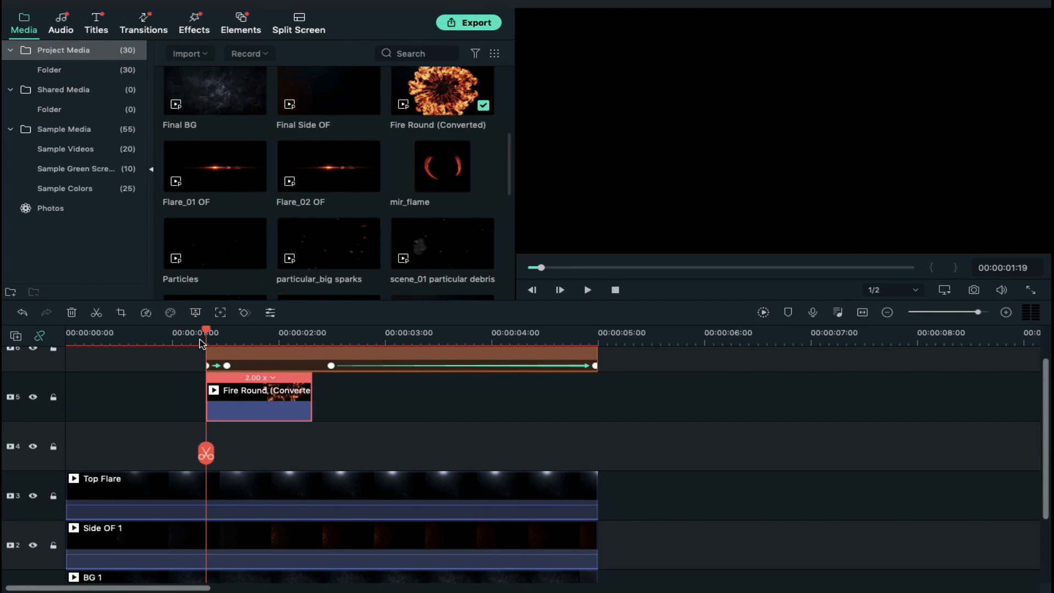
{"action": "left_click", "coordinate": [199, 340]}
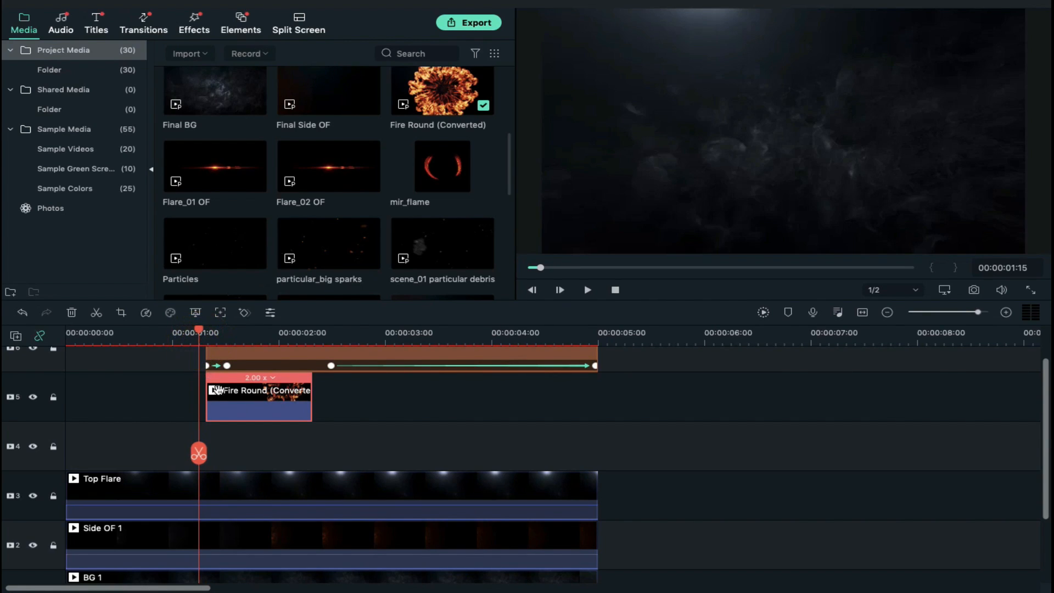
{"action": "left_click_drag", "start_coordinate": [220, 393], "coordinate": [220, 396]}
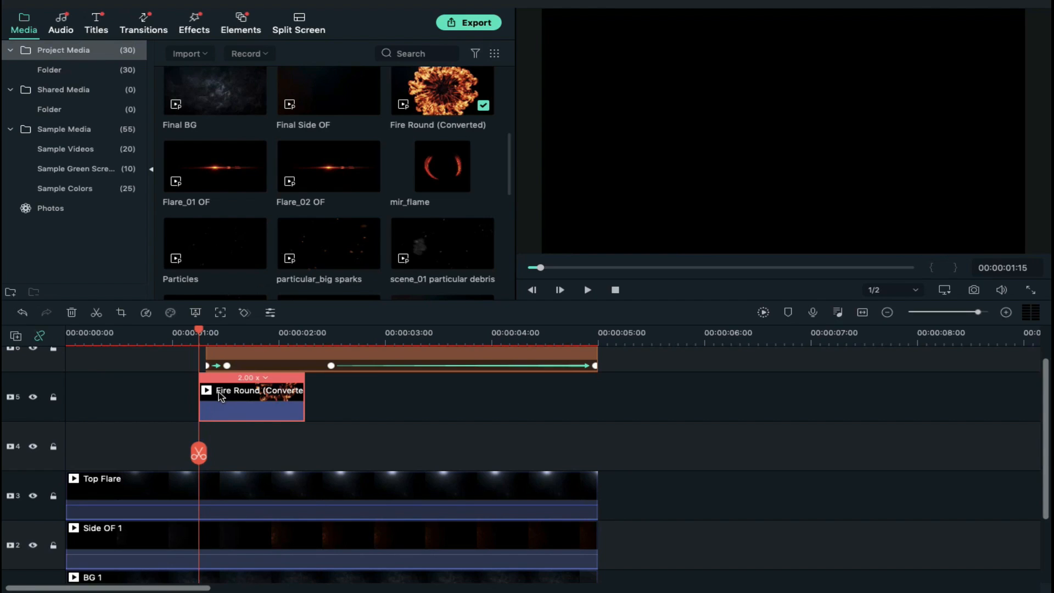
Set the Fire Round clip's blending mode to Lighten
{"action": "double_click", "coordinate": [241, 391]}
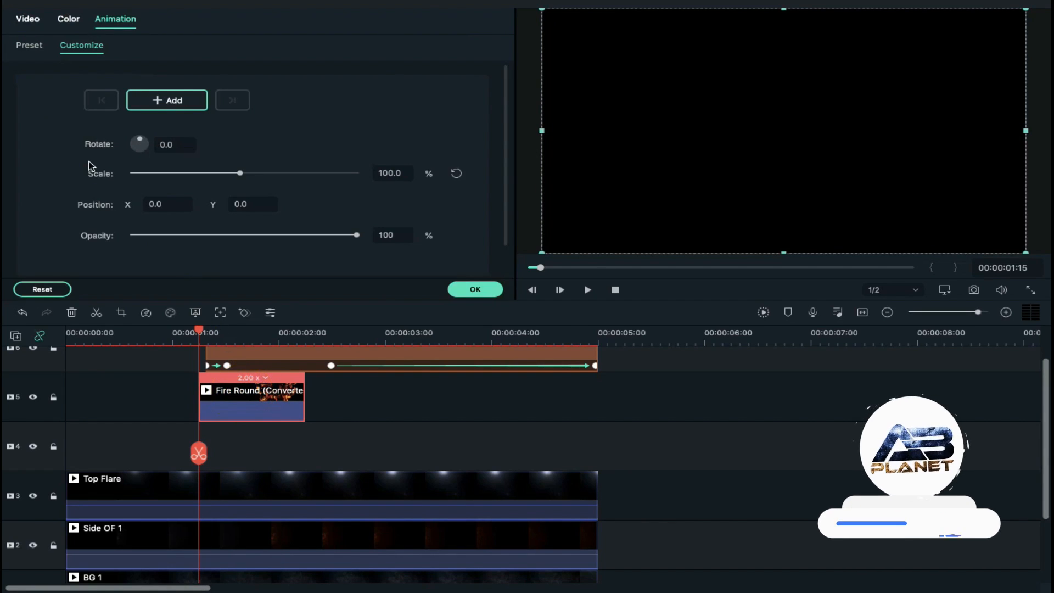
{"action": "left_click", "coordinate": [28, 16]}
{"action": "left_click", "coordinate": [172, 238]}
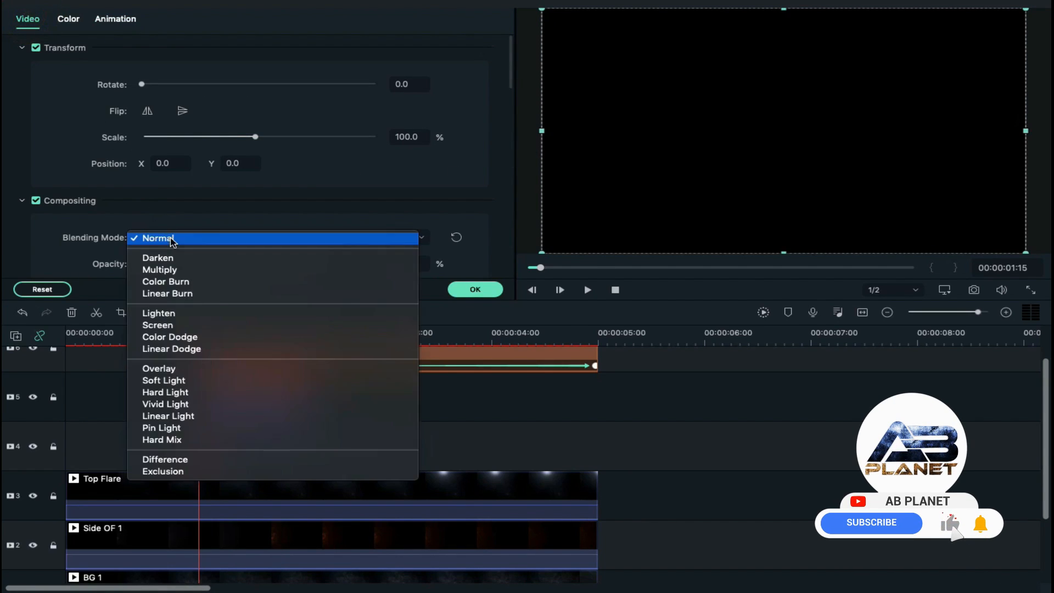
{"action": "left_click", "coordinate": [178, 313]}
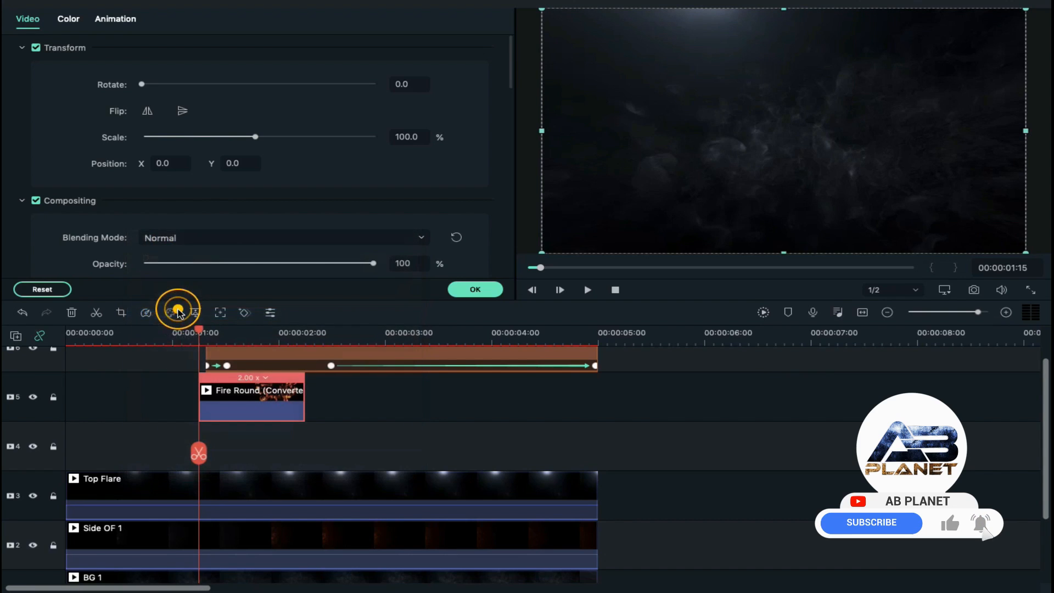
Apply the Boost Color preset to the Fire Round clip through Advanced Color Tuning
{"action": "left_click", "coordinate": [238, 340]}
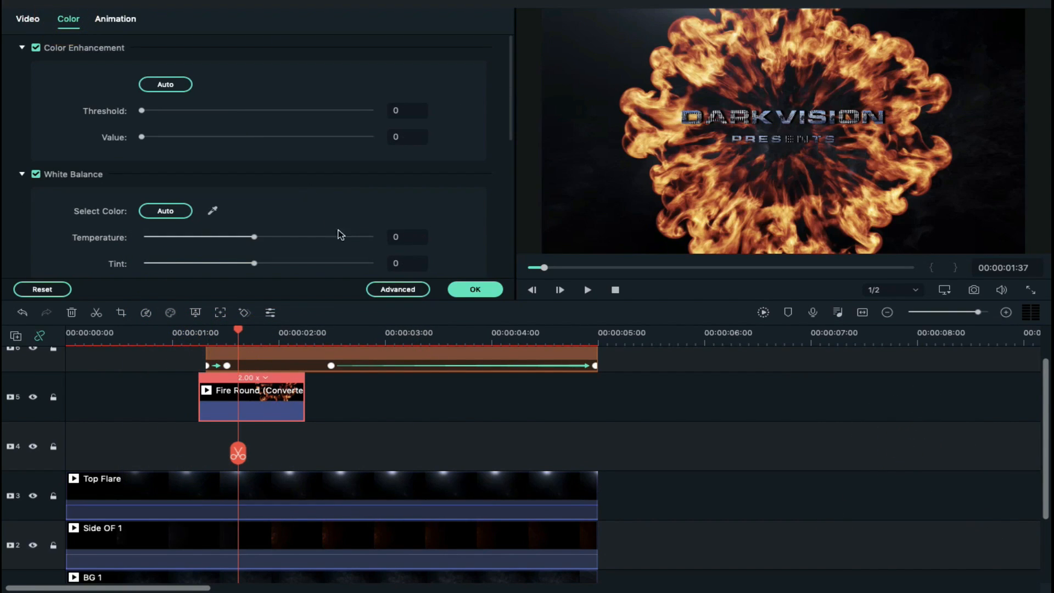
{"action": "left_click", "coordinate": [399, 289]}
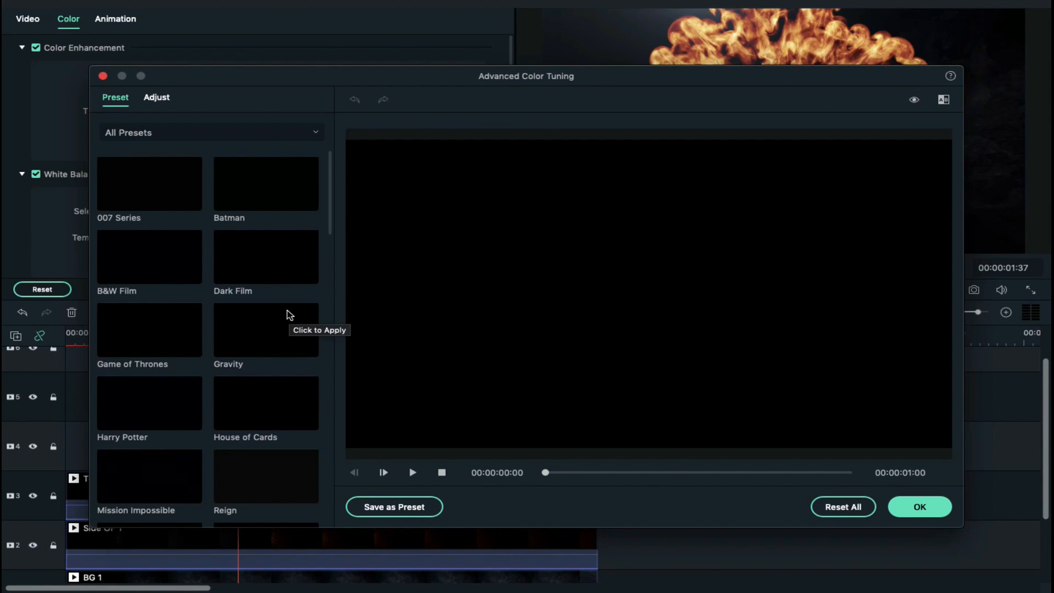
{"action": "scroll", "coordinate": [288, 313], "scroll_direction": "down", "scroll_amount": 6}
{"action": "left_click", "coordinate": [607, 473]}
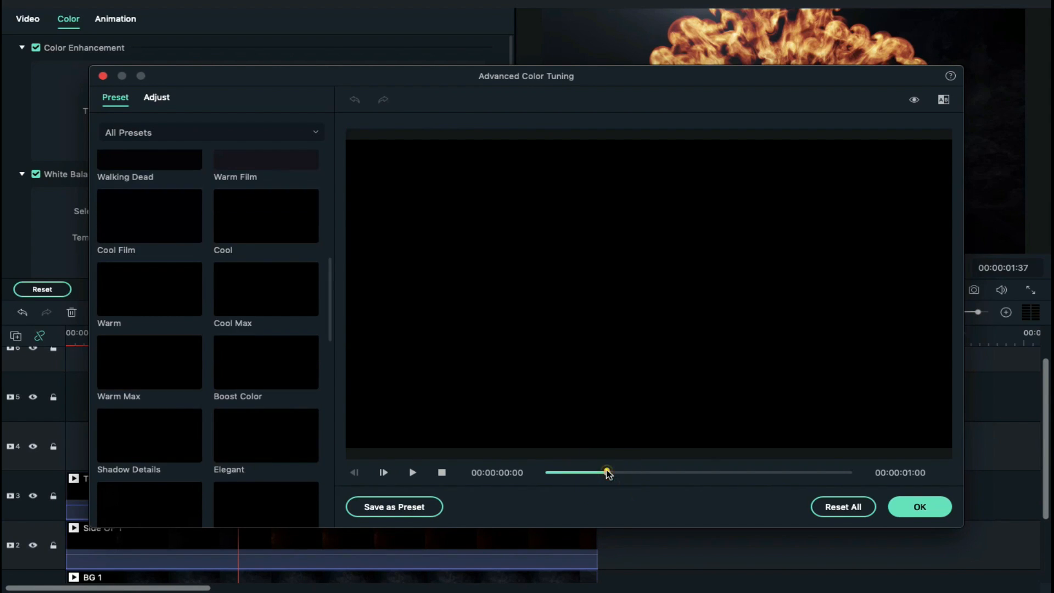
{"action": "left_click", "coordinate": [281, 349]}
{"action": "left_click", "coordinate": [925, 504]}
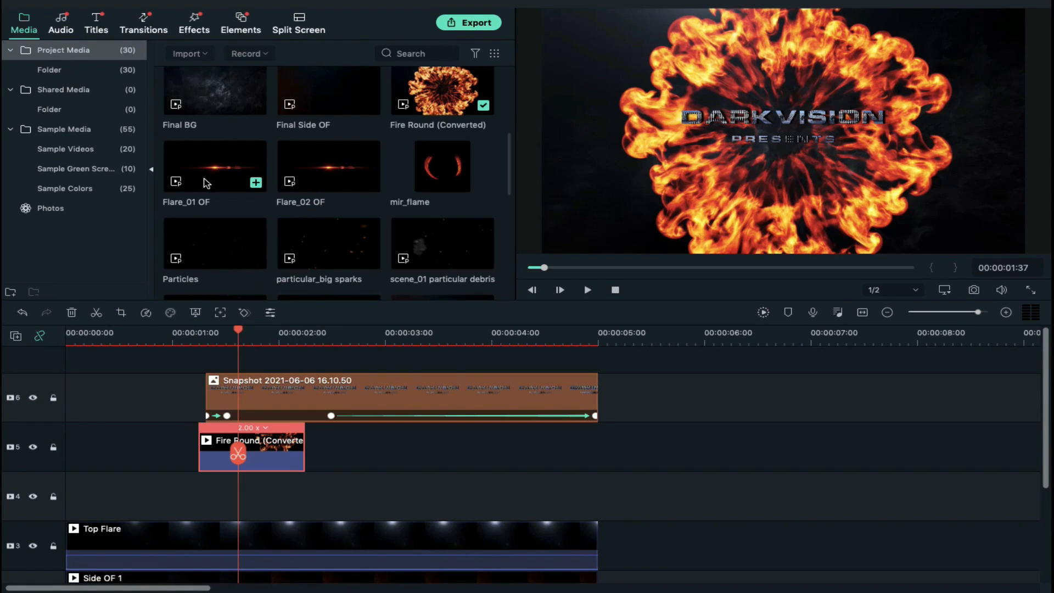
Place Flare_01 OF on video track 4 in line with the Fire Round clip's start and set its vertical position to 26
{"action": "left_click_drag", "start_coordinate": [206, 183], "coordinate": [197, 497]}
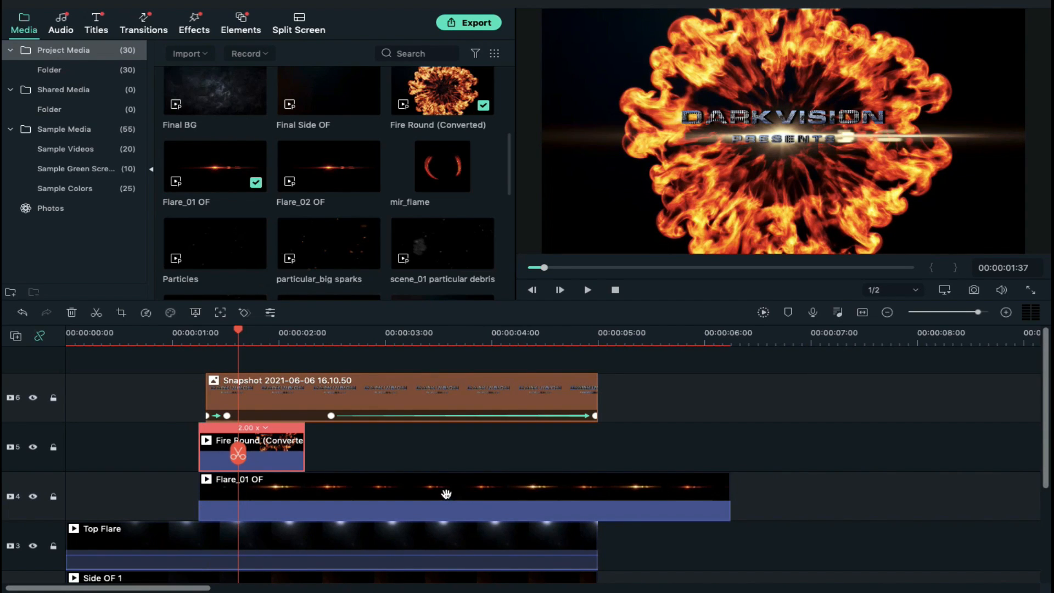
{"action": "left_click", "coordinate": [322, 488]}
{"action": "double_click", "coordinate": [323, 488]}
{"action": "left_click", "coordinate": [14, 20]}
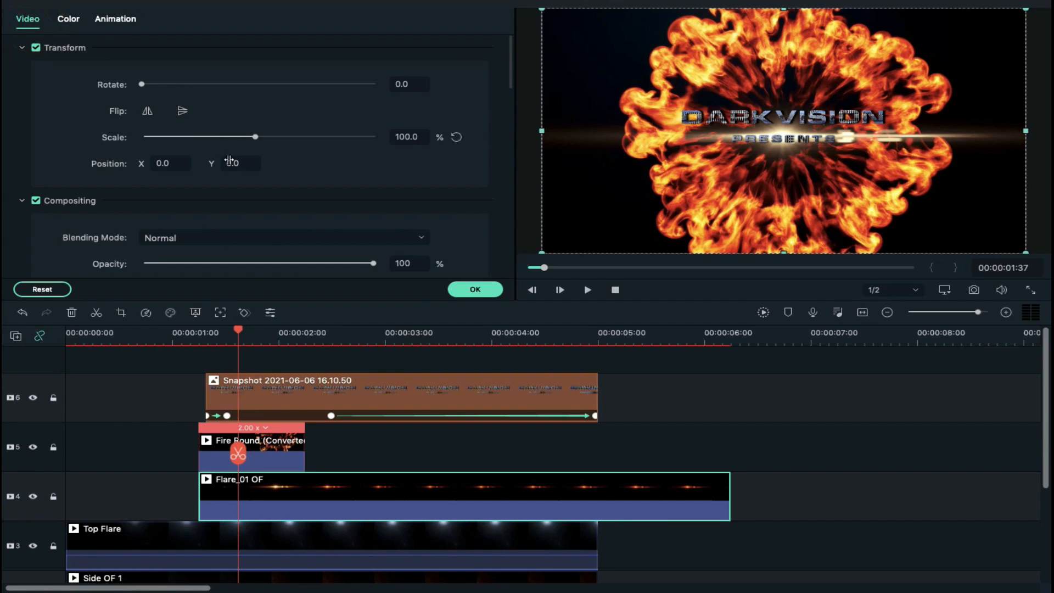
{"action": "left_click_drag", "start_coordinate": [222, 160], "coordinate": [250, 159]}
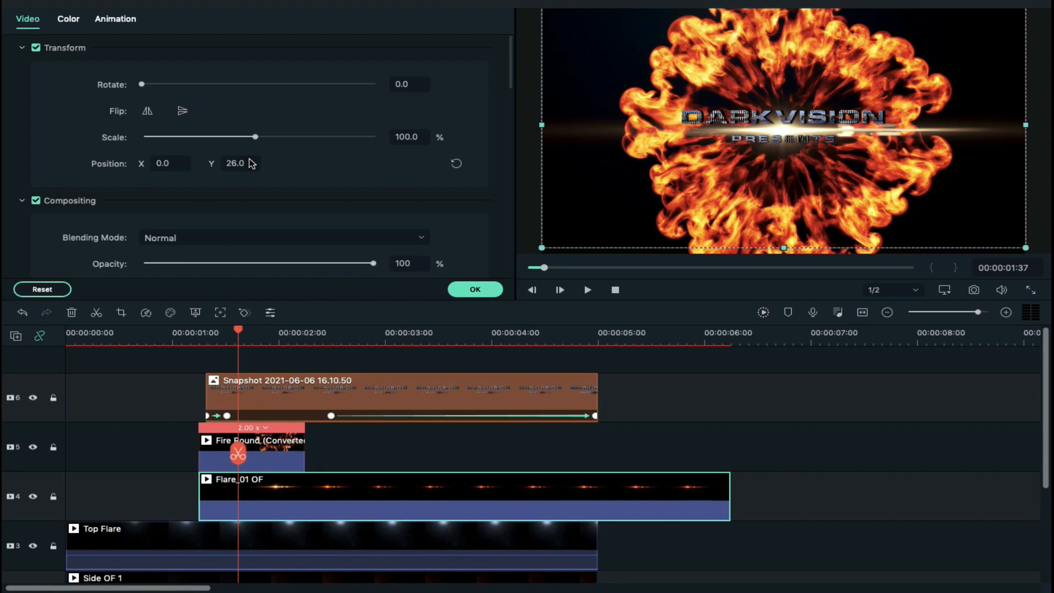
Trim Flare_01 OF to end with the DARKVISION snapshot and add a 53% scale keyframe to it at 00:00:01:19
{"action": "left_click", "coordinate": [207, 416]}
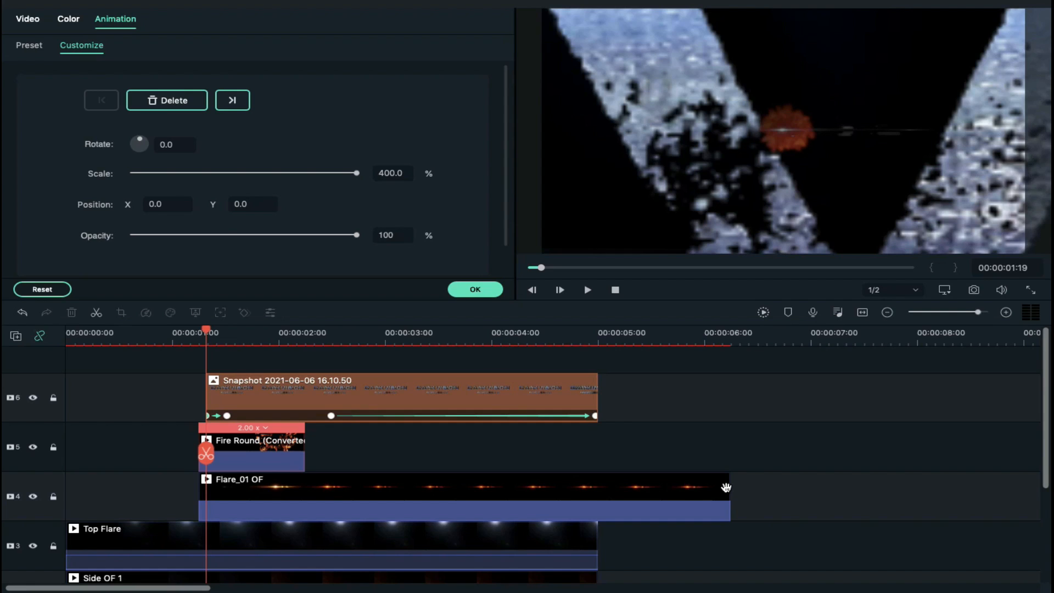
{"action": "left_click_drag", "start_coordinate": [728, 487], "coordinate": [598, 482]}
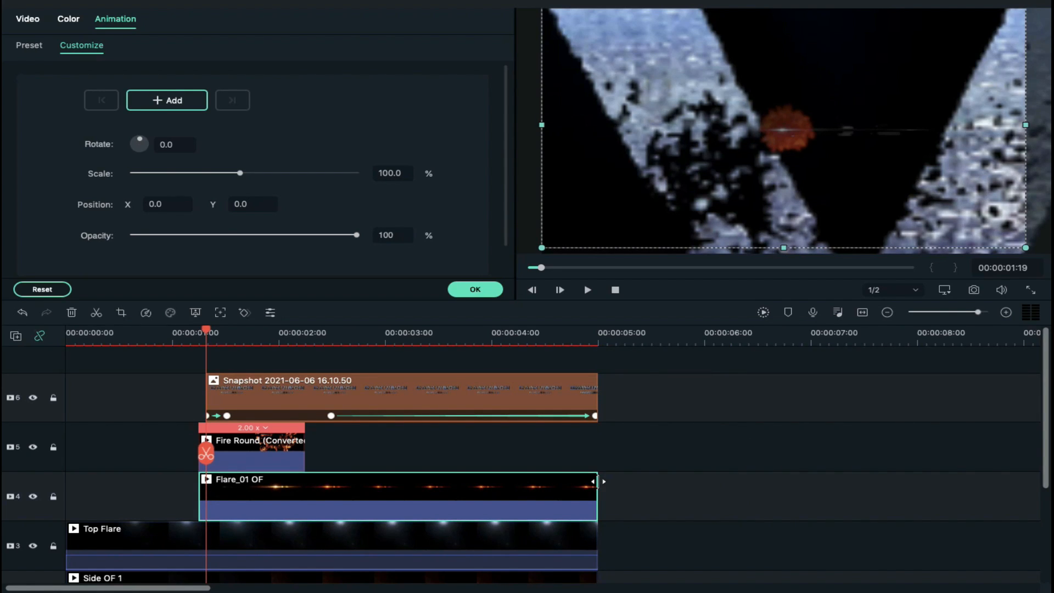
{"action": "left_click", "coordinate": [183, 101]}
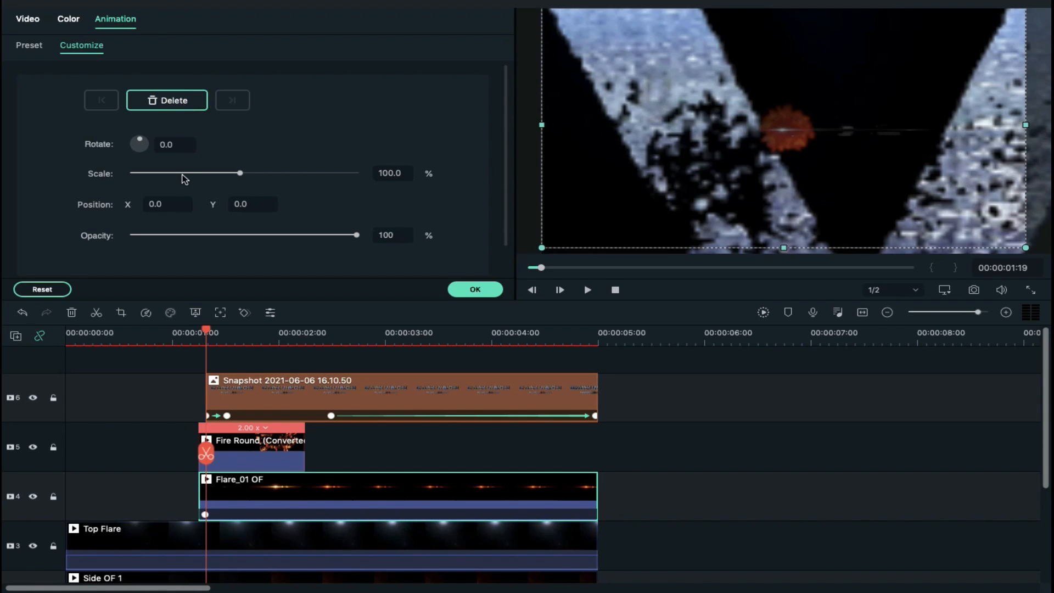
{"action": "left_click_drag", "start_coordinate": [238, 174], "coordinate": [183, 174]}
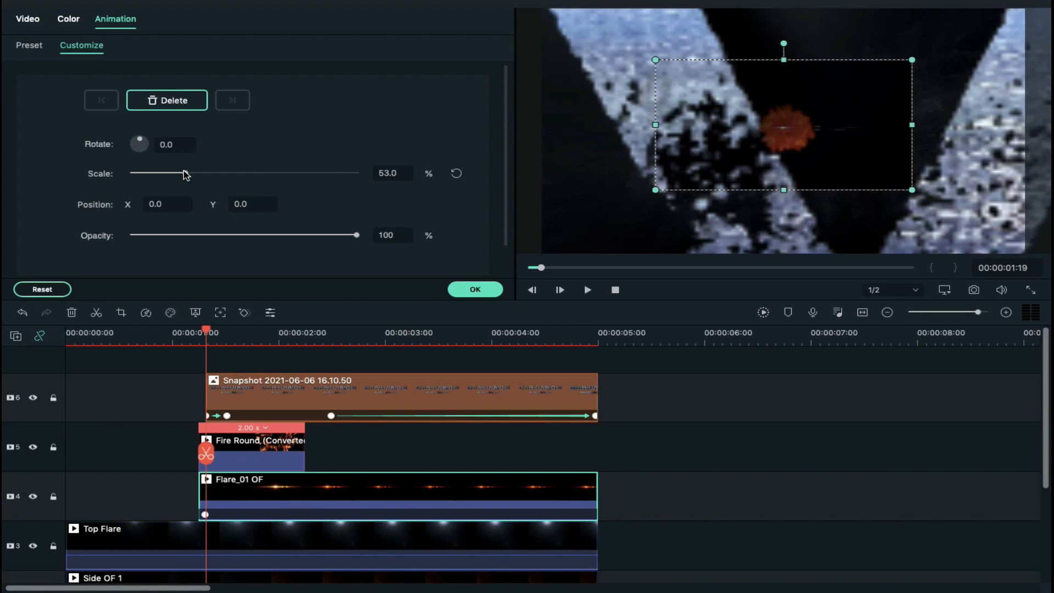
Add a keyframe with 69.5% scale to Flare_01 OF at 00:00:01:31, matching the snapshot's second keyframe
{"action": "left_click", "coordinate": [229, 418]}
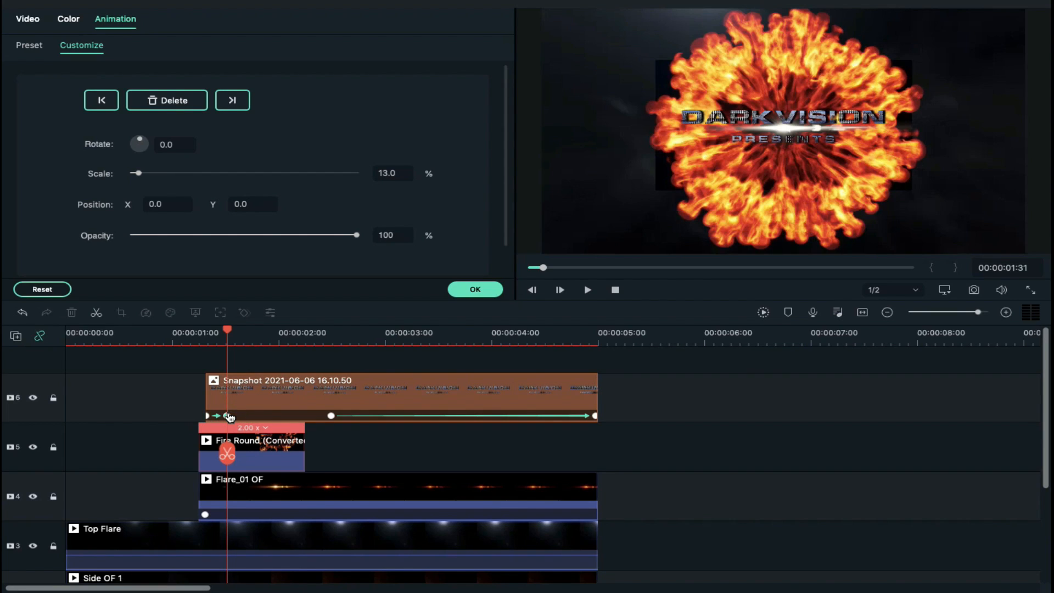
{"action": "left_click", "coordinate": [263, 498]}
{"action": "left_click_drag", "start_coordinate": [187, 175], "coordinate": [205, 175]}
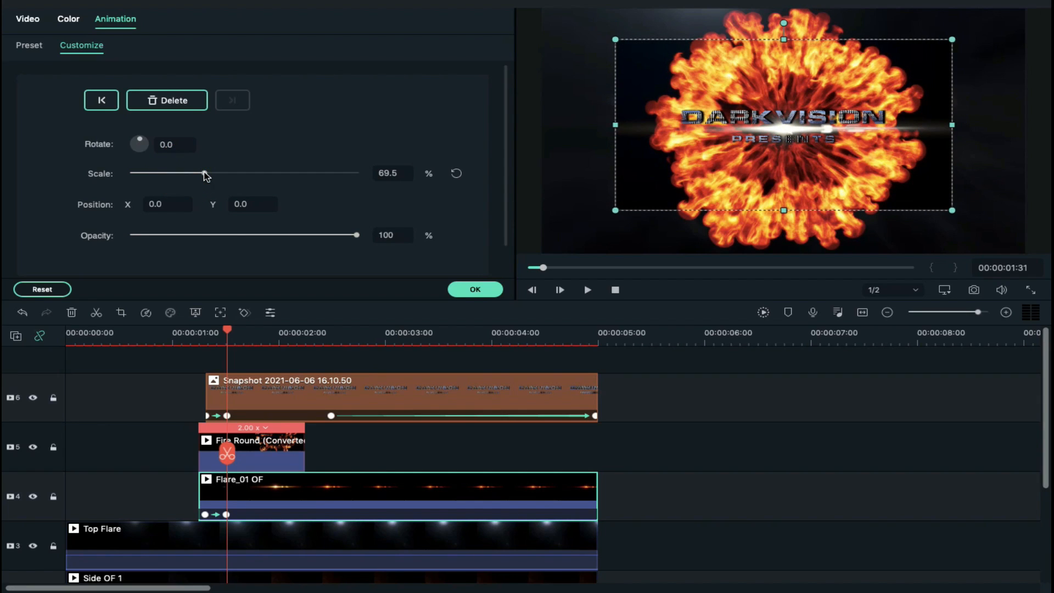
Add a keyframe to Flare_01 OF at 00:00:02:30, keeping the 69.5% scale
{"action": "left_click", "coordinate": [332, 417]}
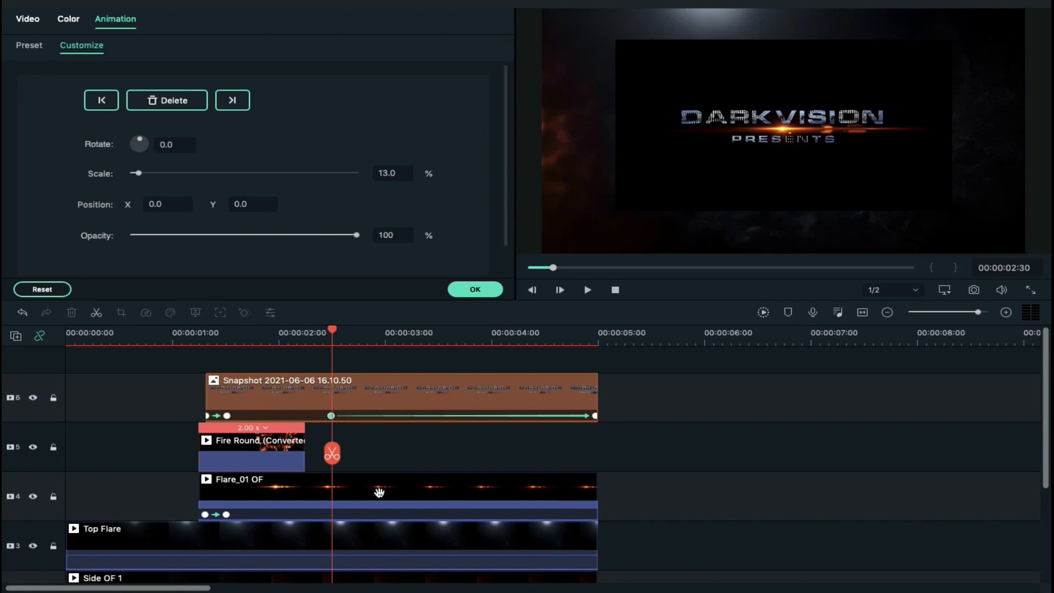
{"action": "left_click", "coordinate": [379, 492]}
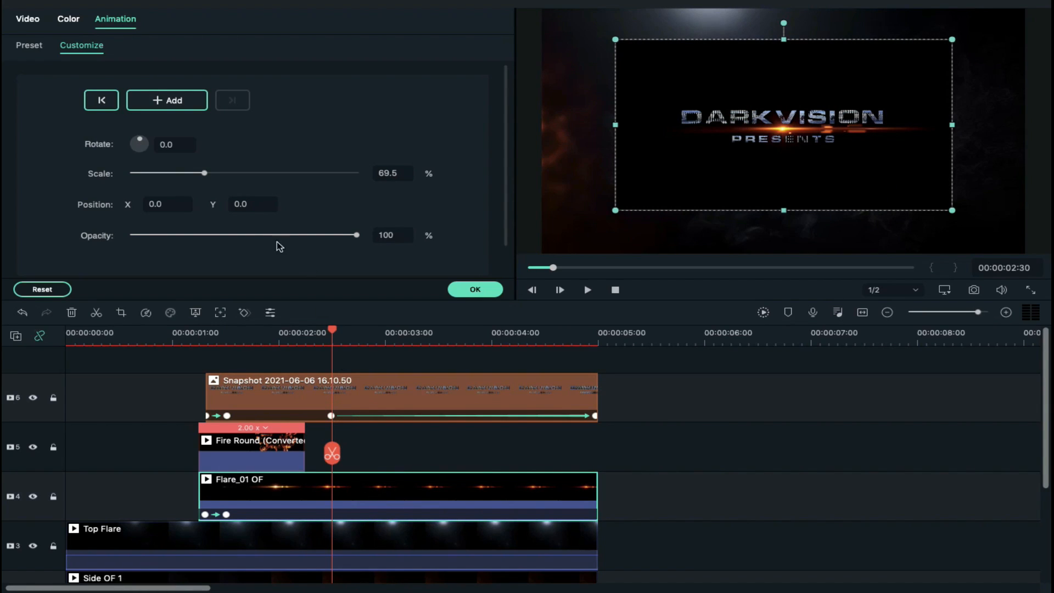
{"action": "left_click", "coordinate": [164, 98]}
Add a keyframe to Flare_01 OF at 00:00:04:59 with vertical position -28 and 90.4% scale
{"action": "left_click", "coordinate": [595, 416]}
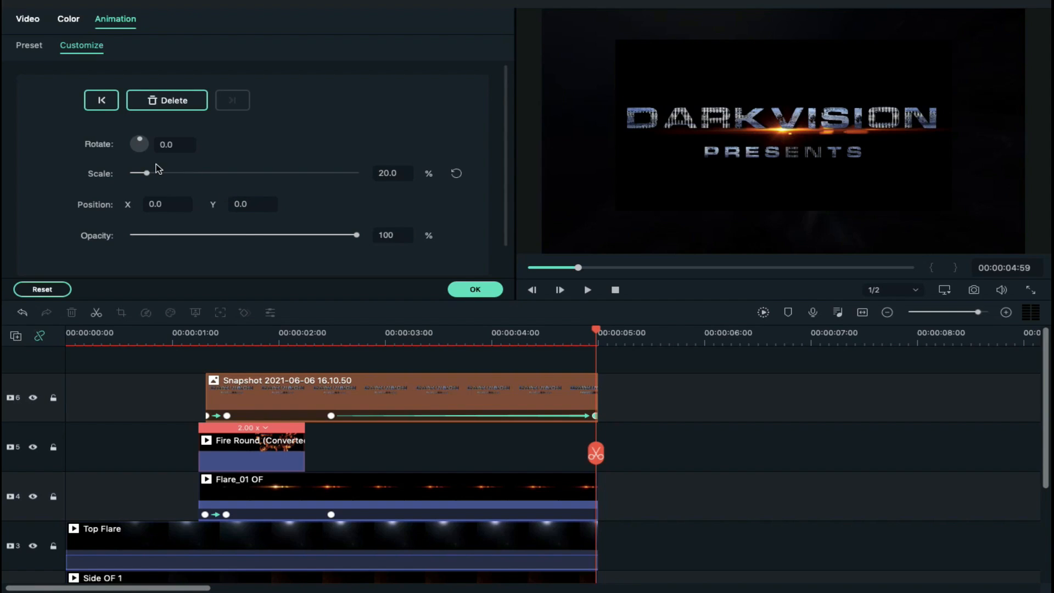
{"action": "left_click", "coordinate": [568, 495]}
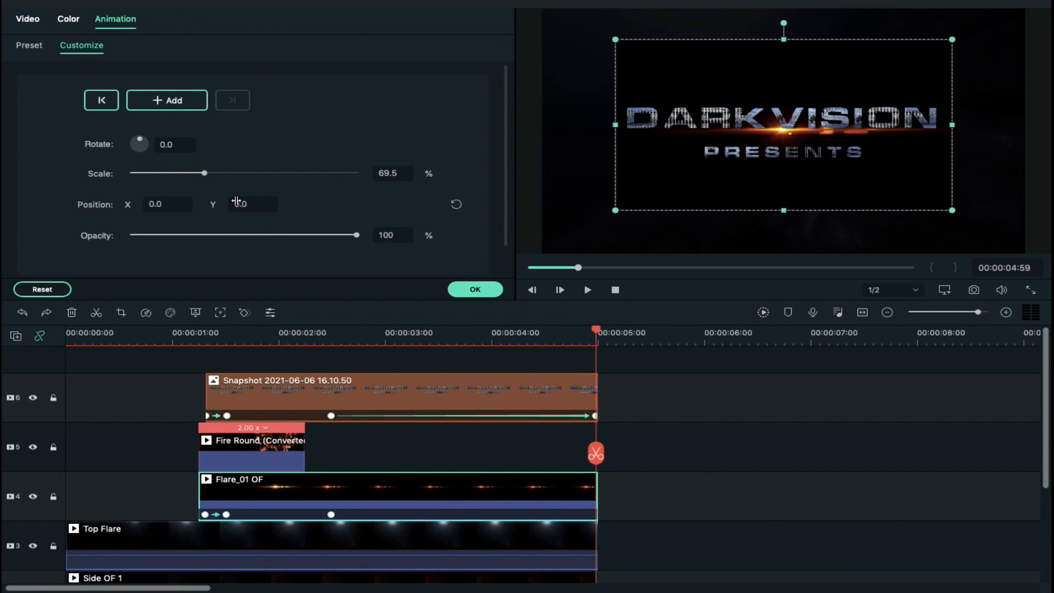
{"action": "left_click_drag", "start_coordinate": [234, 201], "coordinate": [229, 175]}
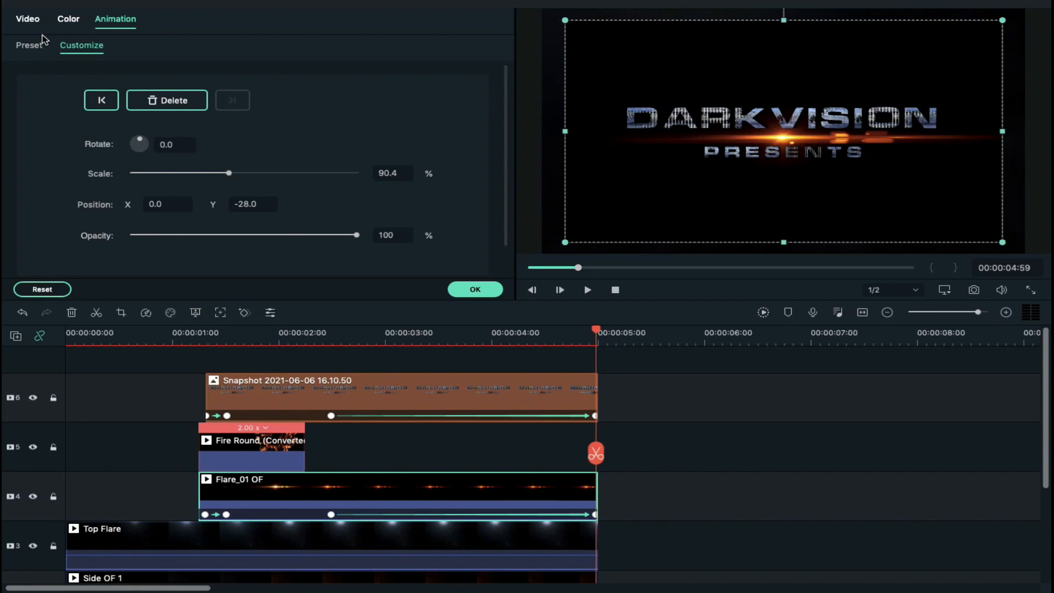
Set the Flare_01 OF clip's blending mode to Lighten
{"action": "left_click", "coordinate": [28, 20]}
{"action": "left_click", "coordinate": [200, 233]}
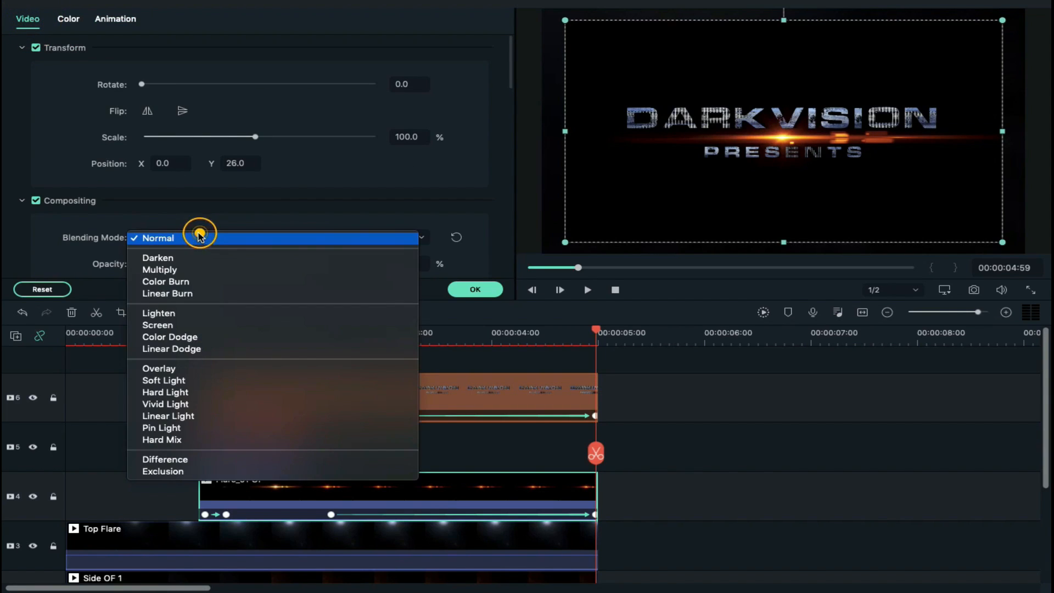
{"action": "left_click", "coordinate": [190, 312]}
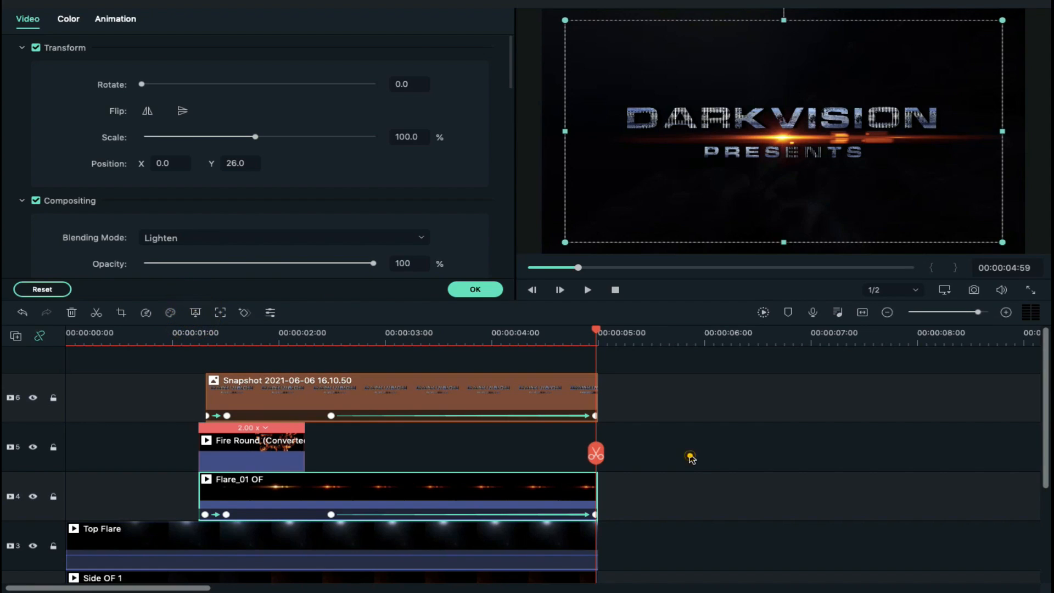
Place the Extreme shake filter on track 7, above the snapshot clip near its second keyframe
{"action": "left_click", "coordinate": [690, 458]}
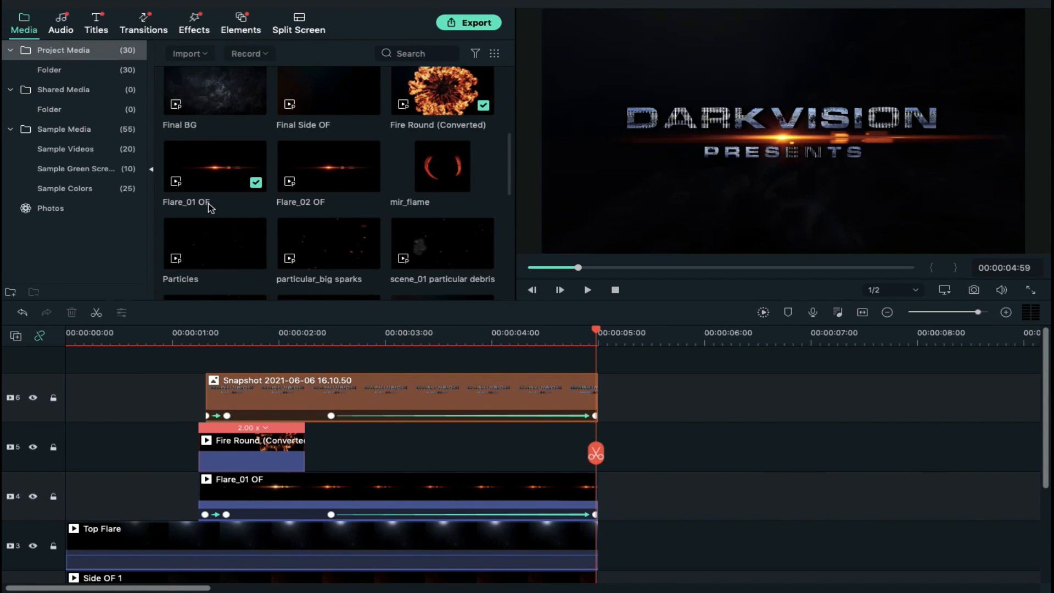
{"action": "left_click", "coordinate": [194, 30]}
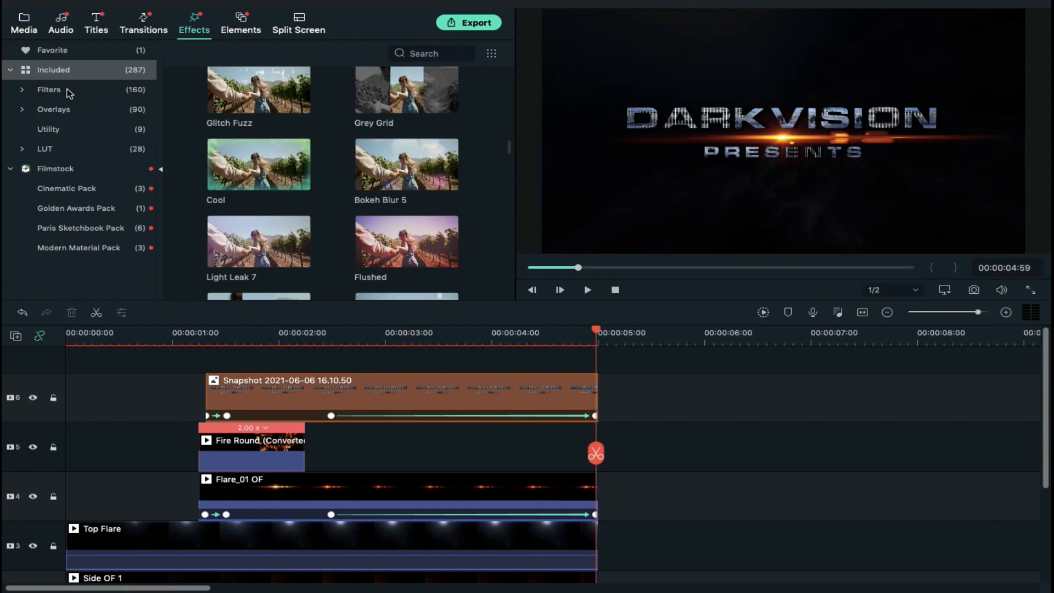
{"action": "left_click", "coordinate": [65, 91]}
{"action": "left_click", "coordinate": [61, 115]}
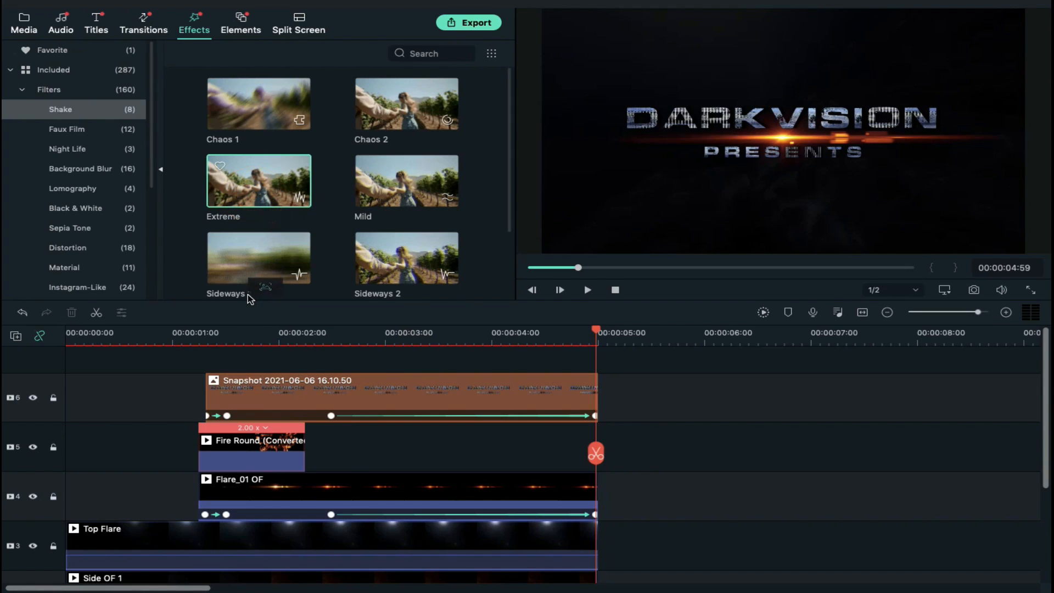
{"action": "left_click_drag", "start_coordinate": [237, 337], "coordinate": [232, 357]}
Align the start of the Extreme effect with 00:00:01:30, just before the snapshot's second keyframe
{"action": "left_click", "coordinate": [228, 417]}
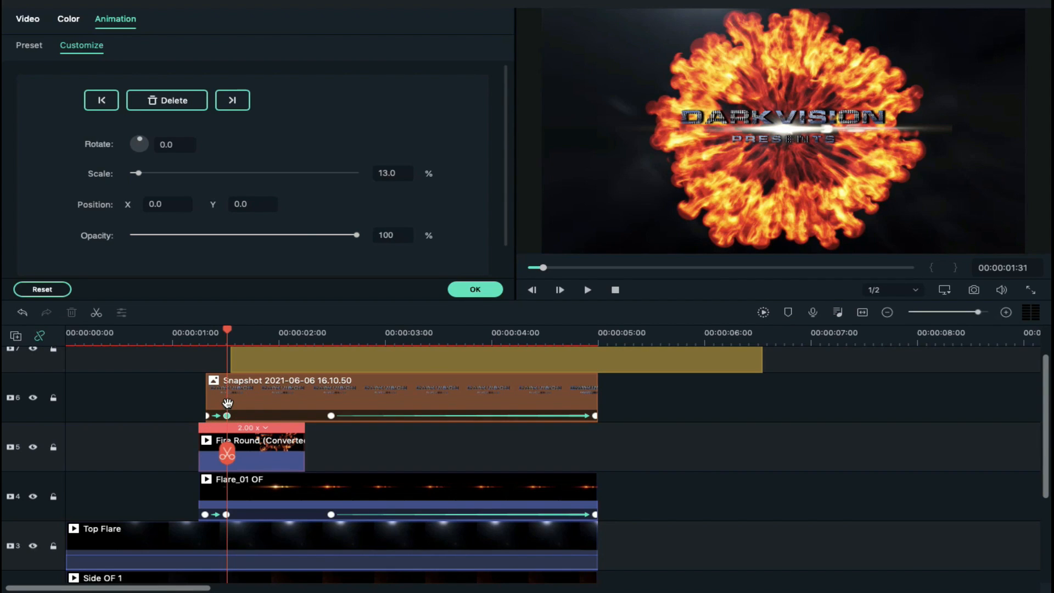
{"action": "key", "text": "Left"}
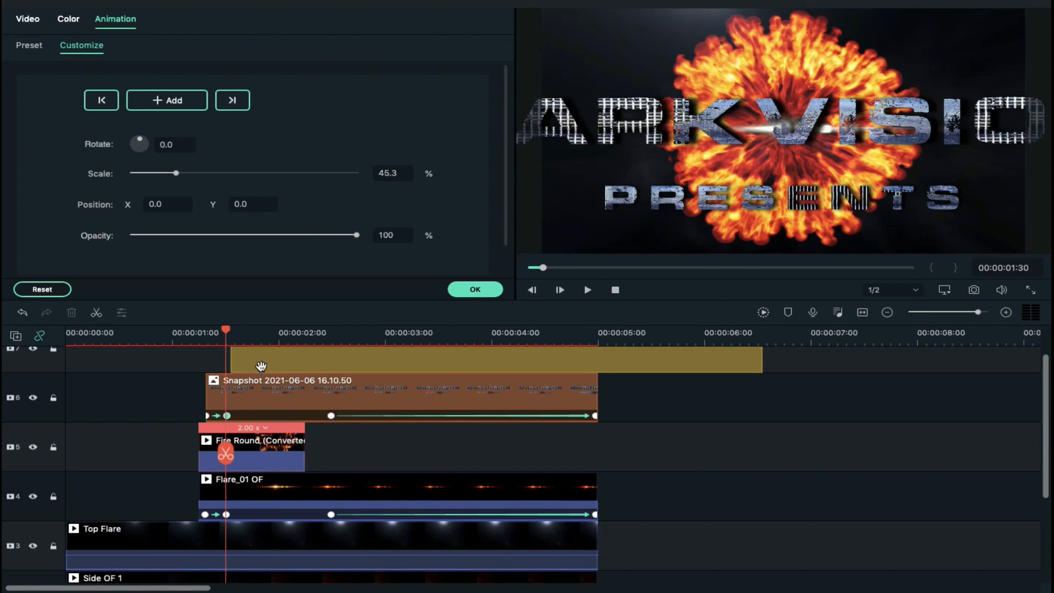
{"action": "left_click_drag", "start_coordinate": [261, 363], "coordinate": [226, 357]}
{"action": "left_click", "coordinate": [227, 416]}
{"action": "key", "text": "Left"}
{"action": "left_click", "coordinate": [227, 417]}
{"action": "key", "text": "Left"}
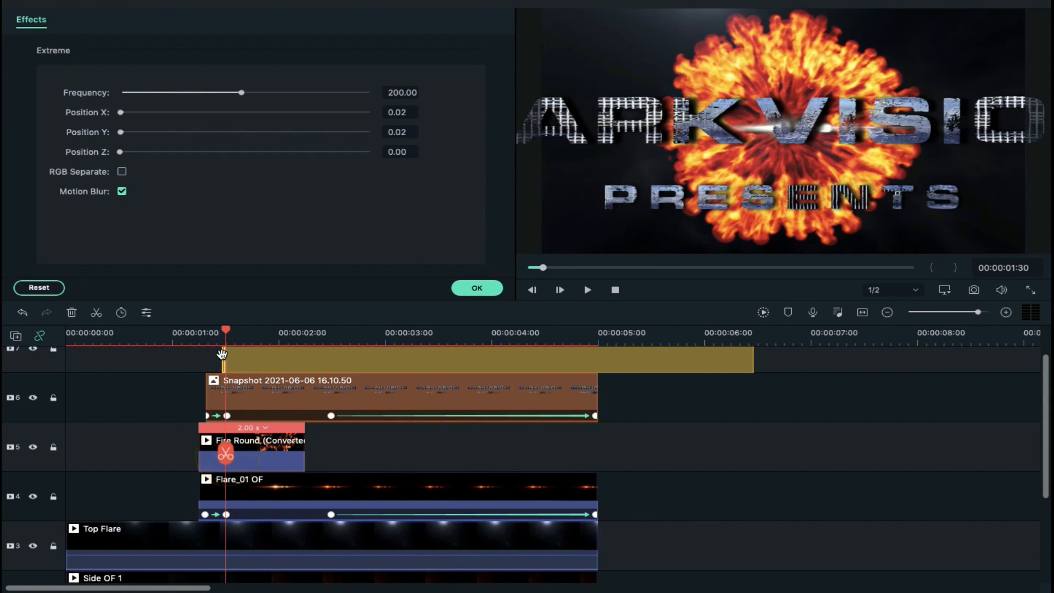
Split the Extreme effect at 00:00:01:40 and delete the part after the cut
{"action": "left_click", "coordinate": [243, 359]}
{"action": "key", "text": "Right"}
{"action": "key", "text": "Right"}
{"action": "key", "text": "Right"}
{"action": "key", "text": "Right"}
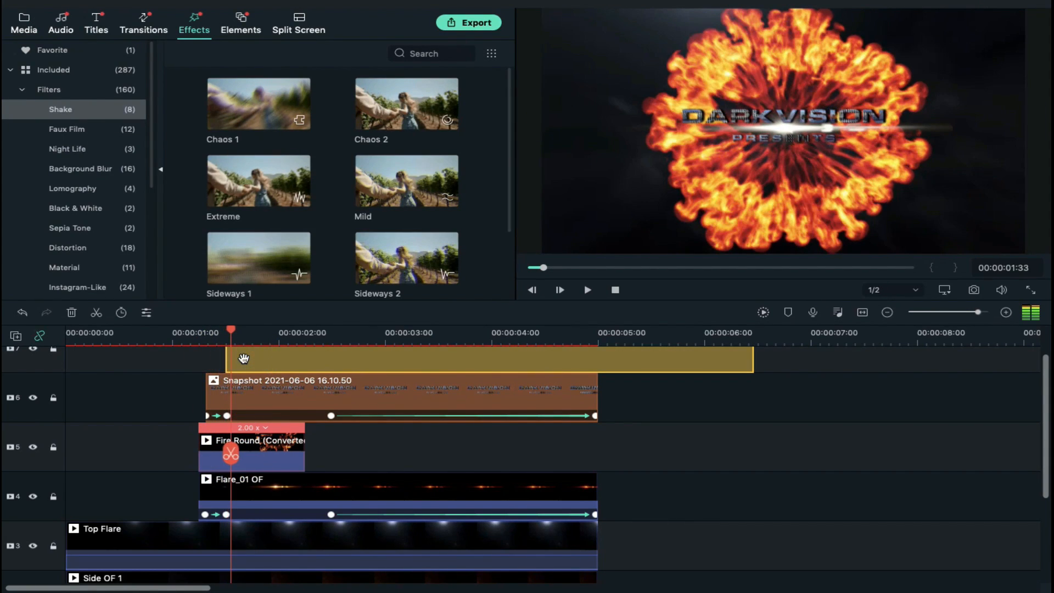
{"action": "key", "text": "Right"}
{"action": "key", "text": "Right"}
{"action": "key", "text": "Right"}
{"action": "key", "text": "Right"}
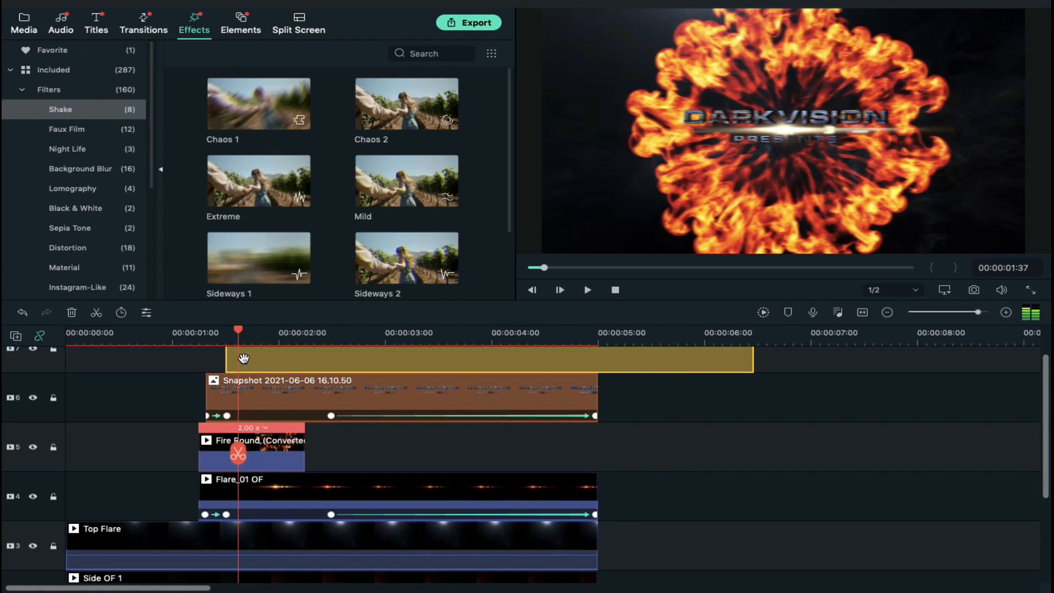
{"action": "key", "text": "Right"}
{"action": "key", "text": "Right"}
{"action": "left_click", "coordinate": [251, 359]}
{"action": "left_click", "coordinate": [243, 451]}
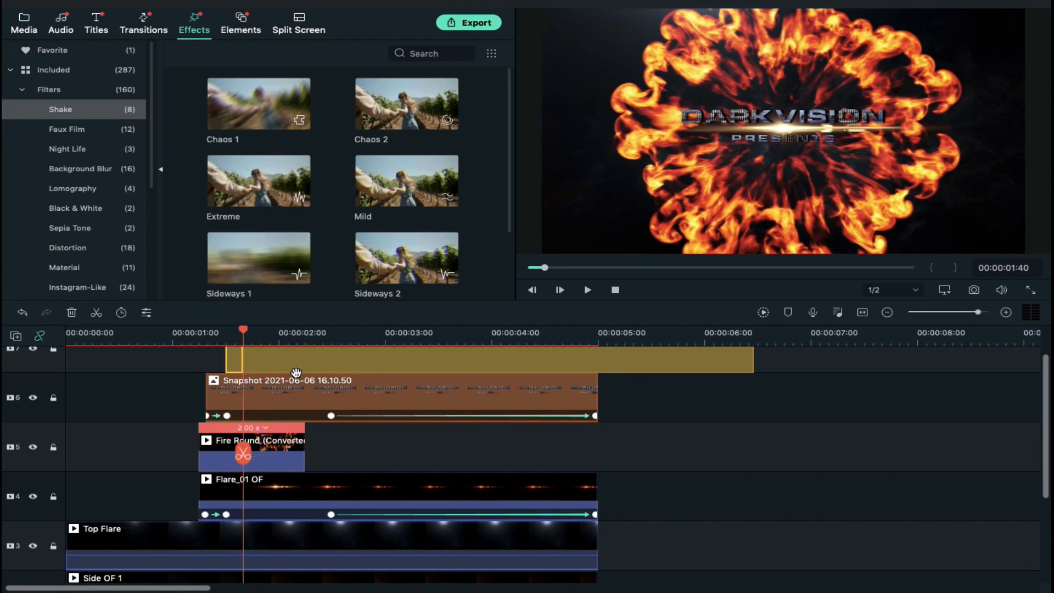
{"action": "left_click", "coordinate": [297, 366]}
{"action": "key", "text": "Delete"}
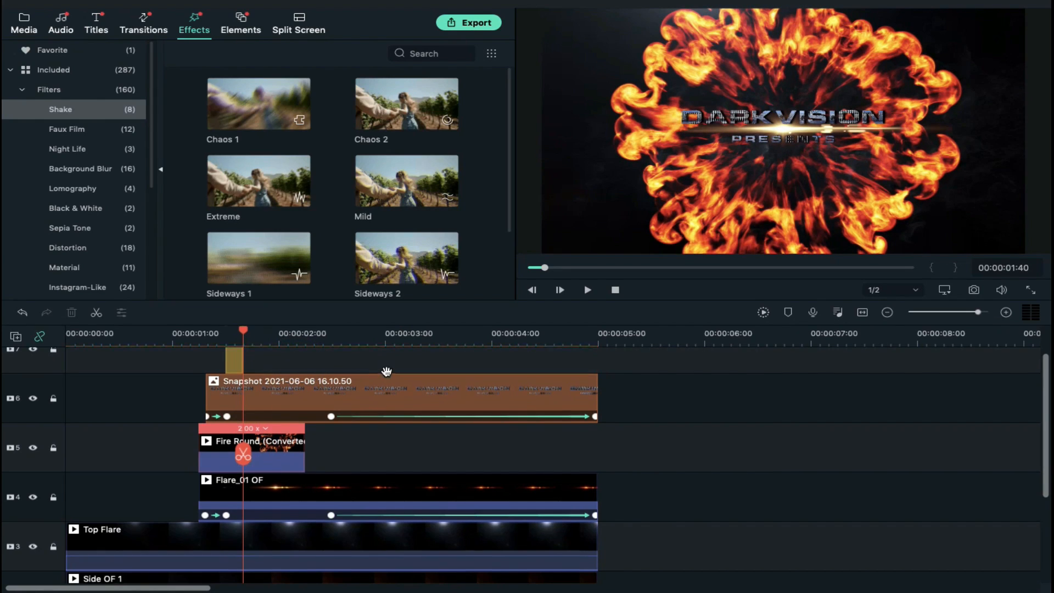
Place the Black sample color on track 7, starting at about 00:00:02:59
{"action": "scroll", "coordinate": [386, 372], "scroll_direction": "up", "scroll_amount": 1}
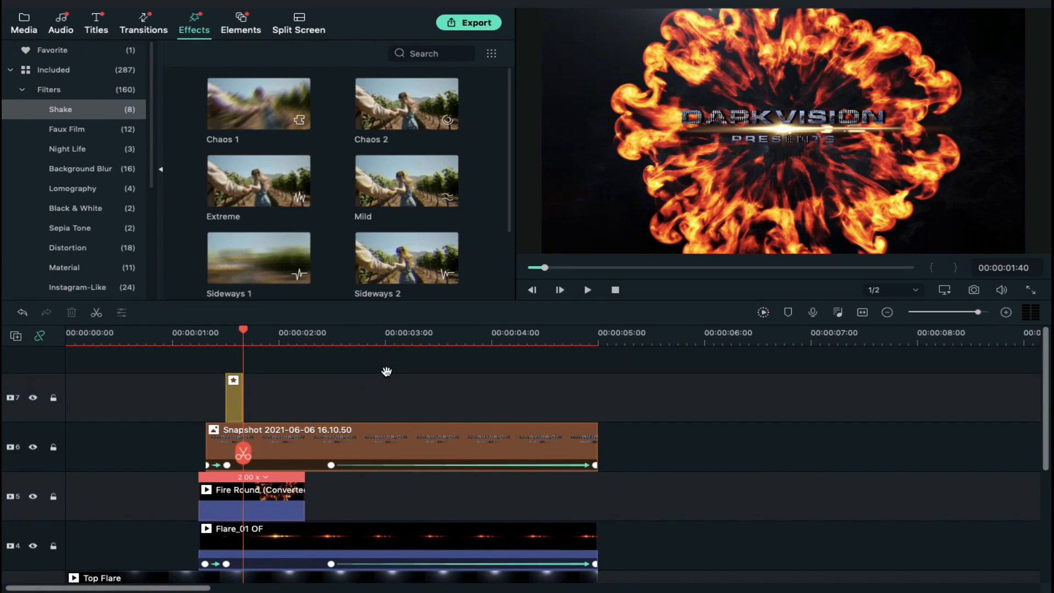
{"action": "left_click", "coordinate": [34, 33]}
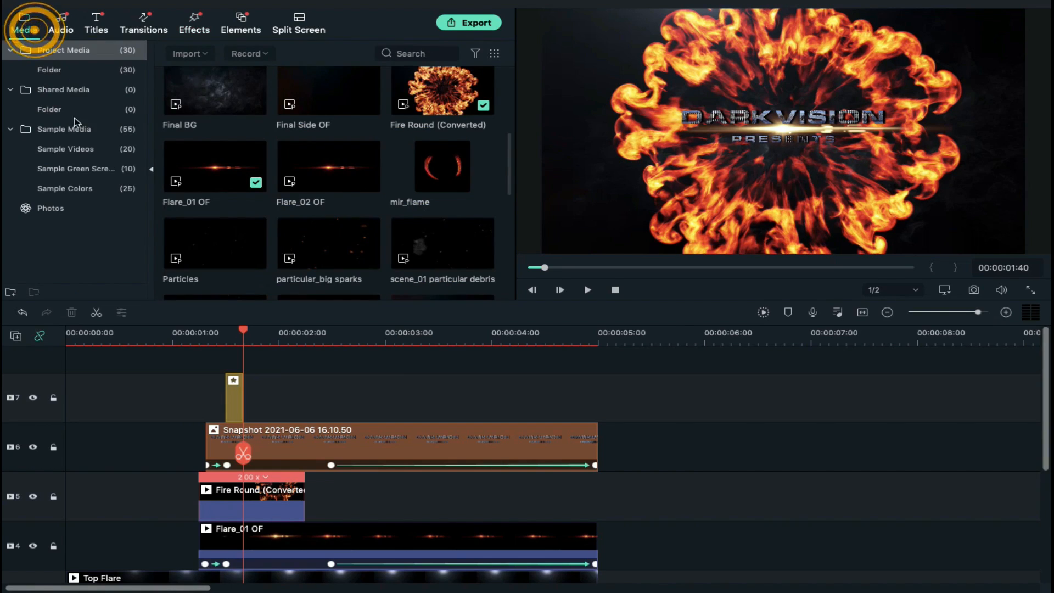
{"action": "left_click", "coordinate": [82, 188]}
{"action": "scroll", "coordinate": [311, 217], "scroll_direction": "down", "scroll_amount": 3}
{"action": "scroll", "coordinate": [311, 217], "scroll_direction": "down", "scroll_amount": 2}
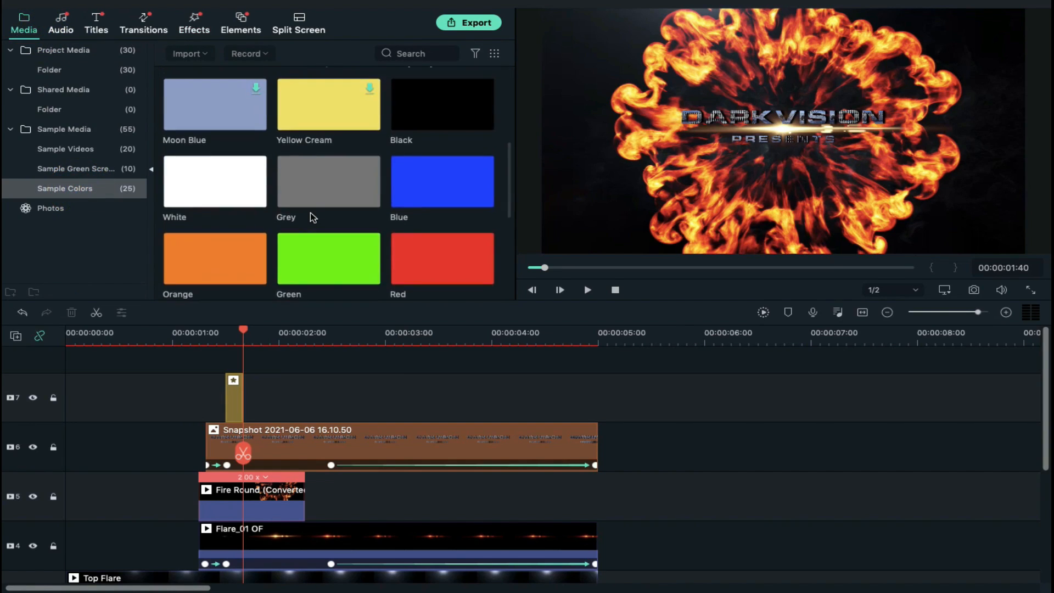
{"action": "left_click_drag", "start_coordinate": [414, 113], "coordinate": [382, 392]}
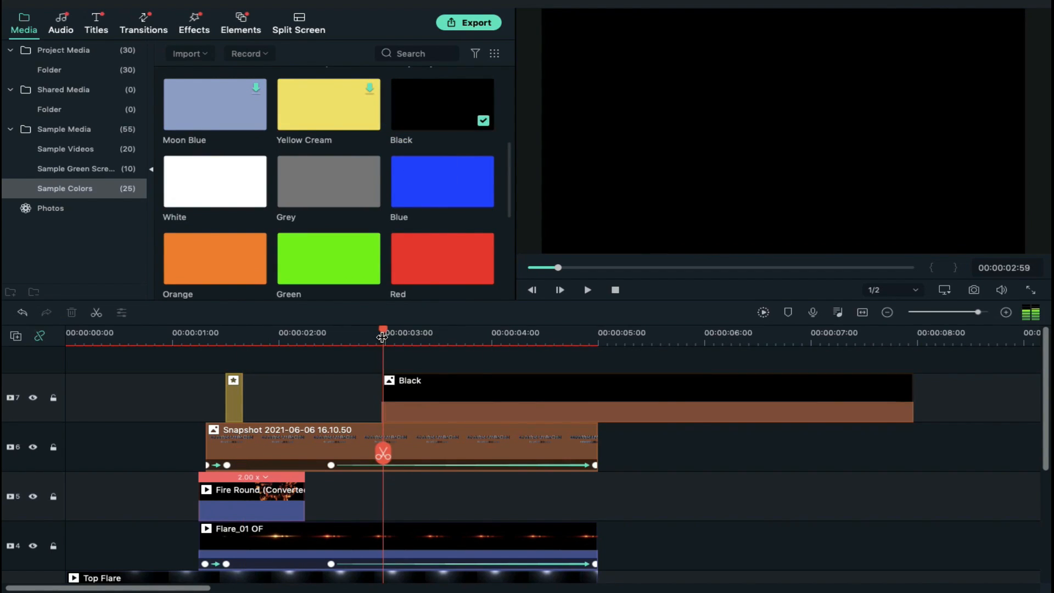
Cut the start of the Black clip into three-frame slices up to 00:00:03:10, deleting every second slice
{"action": "left_click", "coordinate": [448, 395]}
{"action": "left_click", "coordinate": [394, 455]}
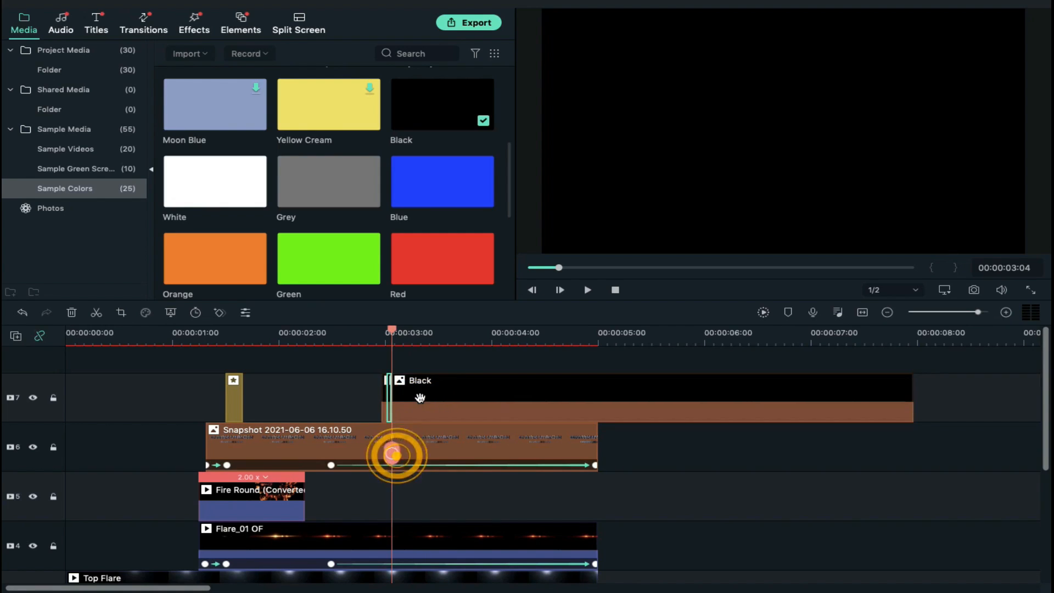
{"action": "left_click", "coordinate": [420, 397]}
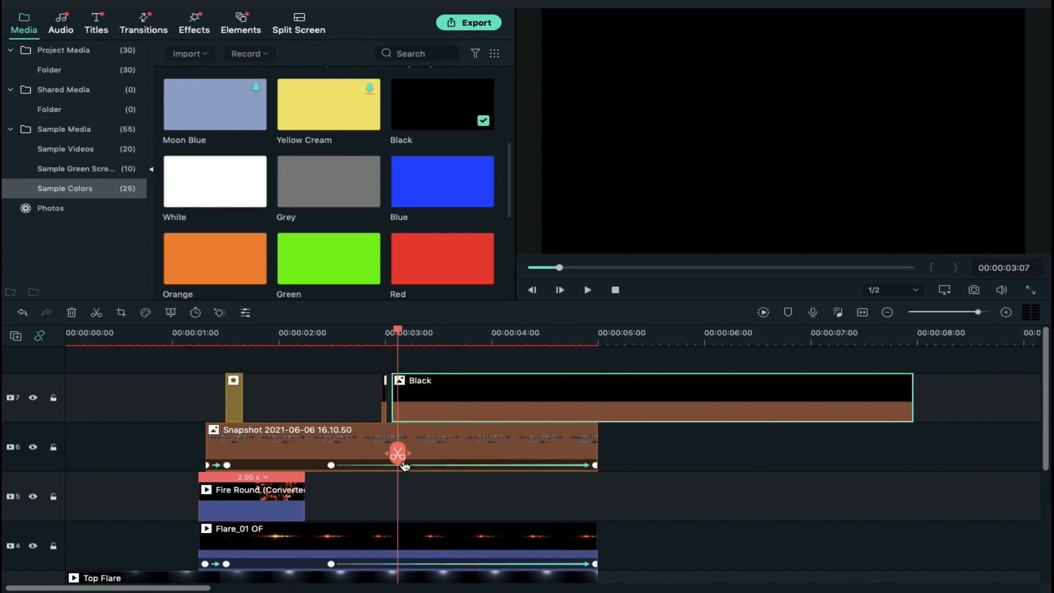
{"action": "left_click", "coordinate": [404, 464]}
{"action": "left_click", "coordinate": [416, 405]}
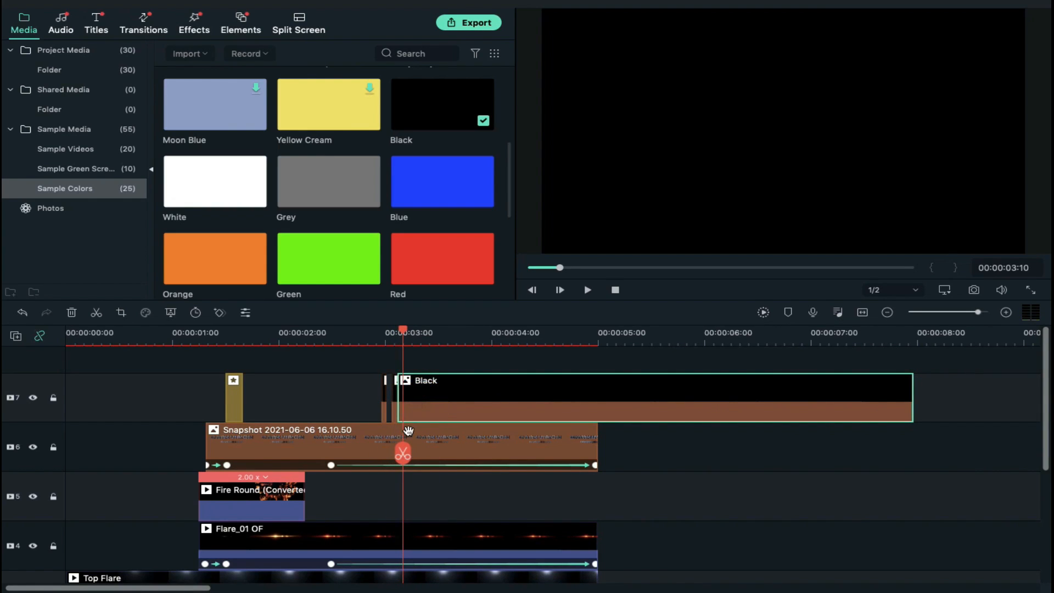
{"action": "left_click", "coordinate": [403, 453]}
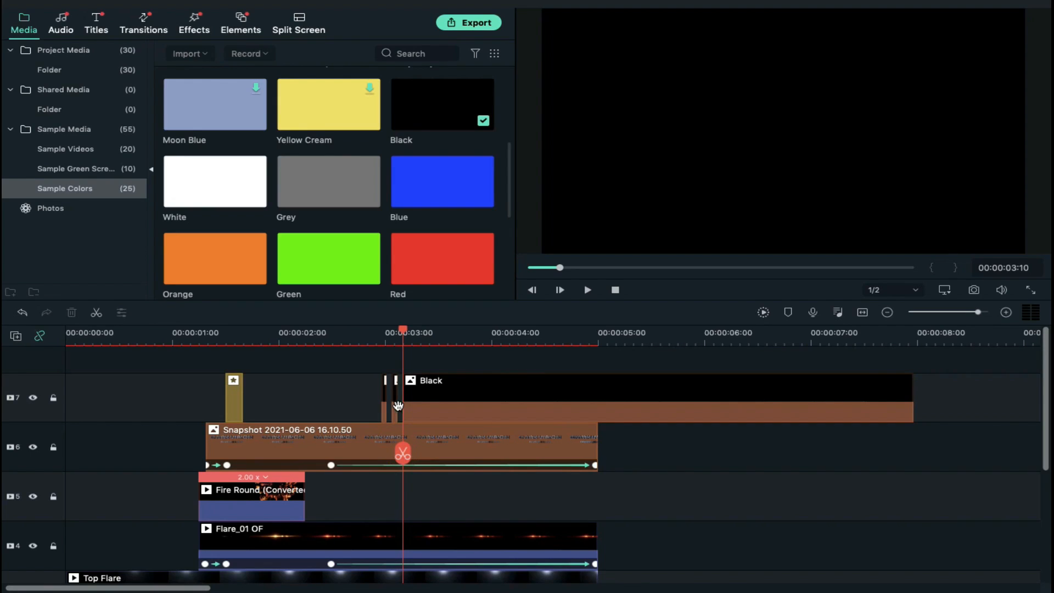
Split the Black clip at 00:00:03:13 and three frames further on, deleting the slice between the cuts
{"action": "left_click", "coordinate": [442, 407]}
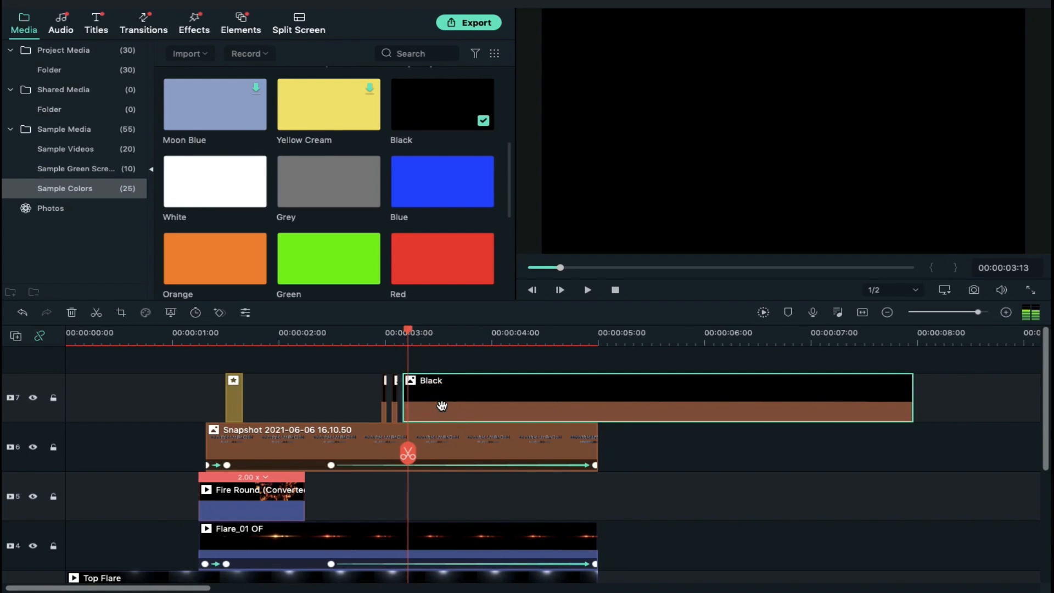
{"action": "left_click", "coordinate": [413, 447]}
{"action": "left_click", "coordinate": [423, 400]}
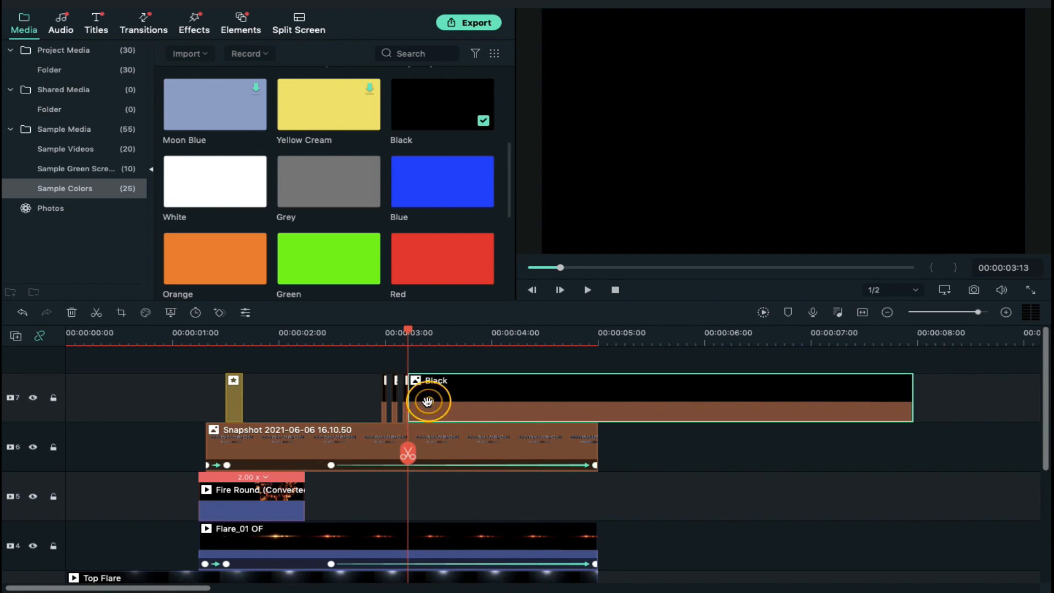
{"action": "left_click", "coordinate": [412, 457]}
{"action": "left_click", "coordinate": [454, 403]}
{"action": "key", "text": "Right"}
{"action": "key", "text": "Right"}
{"action": "key", "text": "Right"}
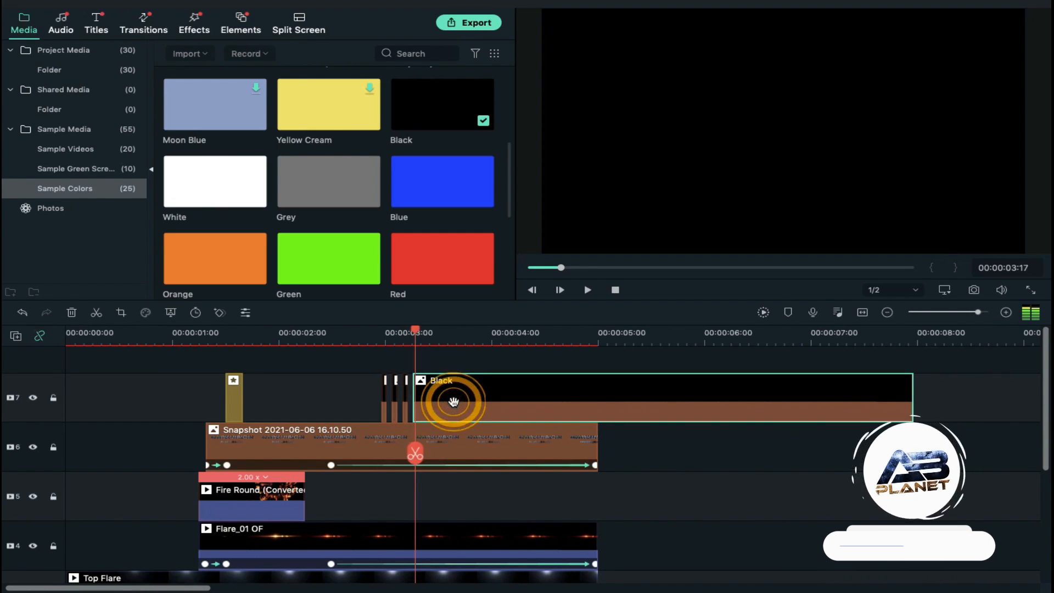
Cut the Black clip twice more at three-frame intervals, removing the slice between to leave another gap
{"action": "left_click", "coordinate": [418, 456]}
{"action": "left_click", "coordinate": [437, 403]}
{"action": "key", "text": "Right"}
{"action": "key", "text": "Right"}
{"action": "key", "text": "Right"}
{"action": "left_click", "coordinate": [419, 455]}
Delete the remainder of the Black clip and move the five black slices to around 00:00:04:00 on track 7
{"action": "left_click", "coordinate": [447, 386]}
{"action": "key", "text": "Right"}
{"action": "key", "text": "Right"}
{"action": "key", "text": "Right"}
{"action": "key", "text": "Delete"}
{"action": "left_click_drag", "start_coordinate": [368, 379], "coordinate": [486, 402]}
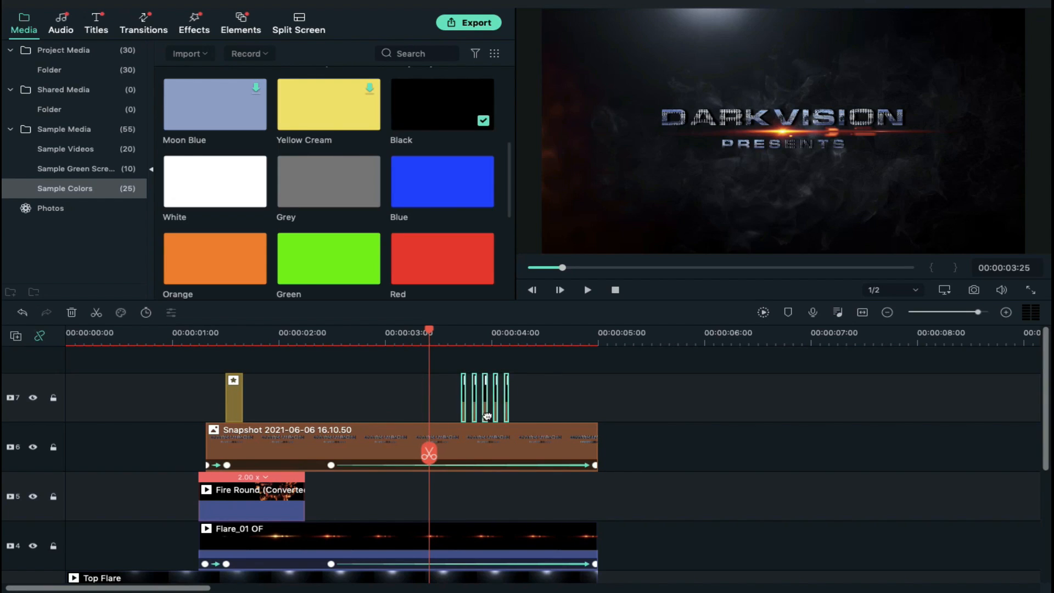
Add the Shift Zoom 1 warp transition to the end of Flare_01 OF and shorten it to the last few frames
{"action": "scroll", "coordinate": [495, 461], "scroll_direction": "down", "scroll_amount": 3}
{"action": "left_click", "coordinate": [146, 32]}
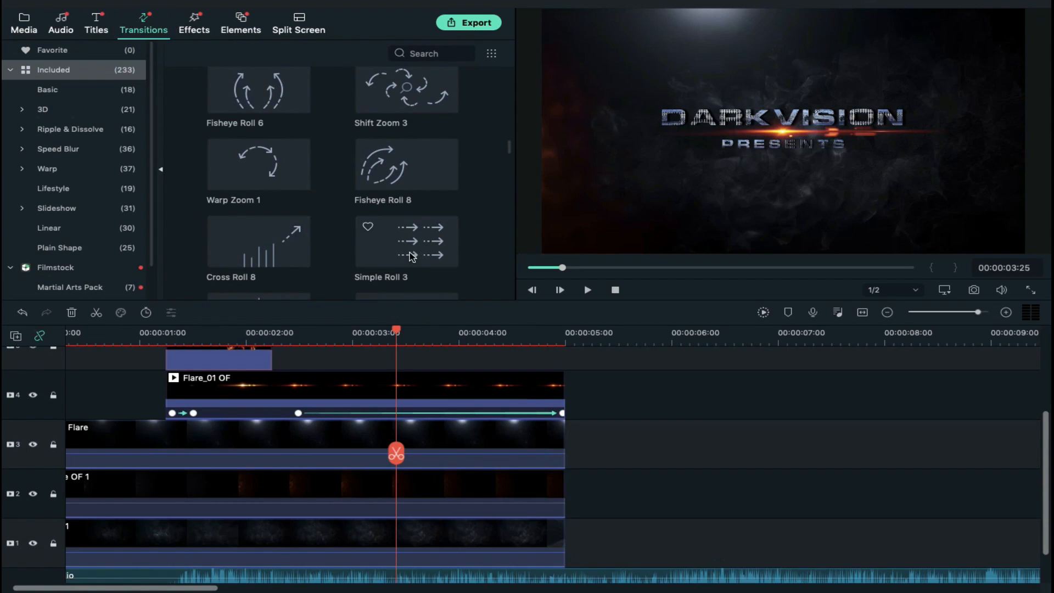
{"action": "left_click", "coordinate": [55, 169]}
{"action": "scroll", "coordinate": [492, 206], "scroll_direction": "down", "scroll_amount": 5}
{"action": "scroll", "coordinate": [493, 206], "scroll_direction": "down", "scroll_amount": 10}
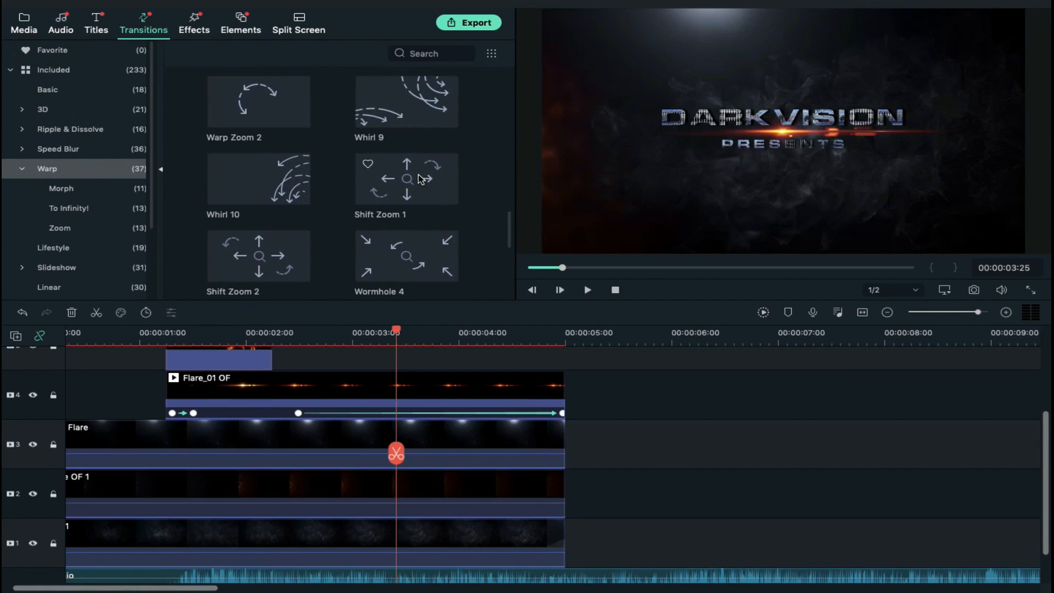
{"action": "left_click_drag", "start_coordinate": [419, 177], "coordinate": [530, 380]}
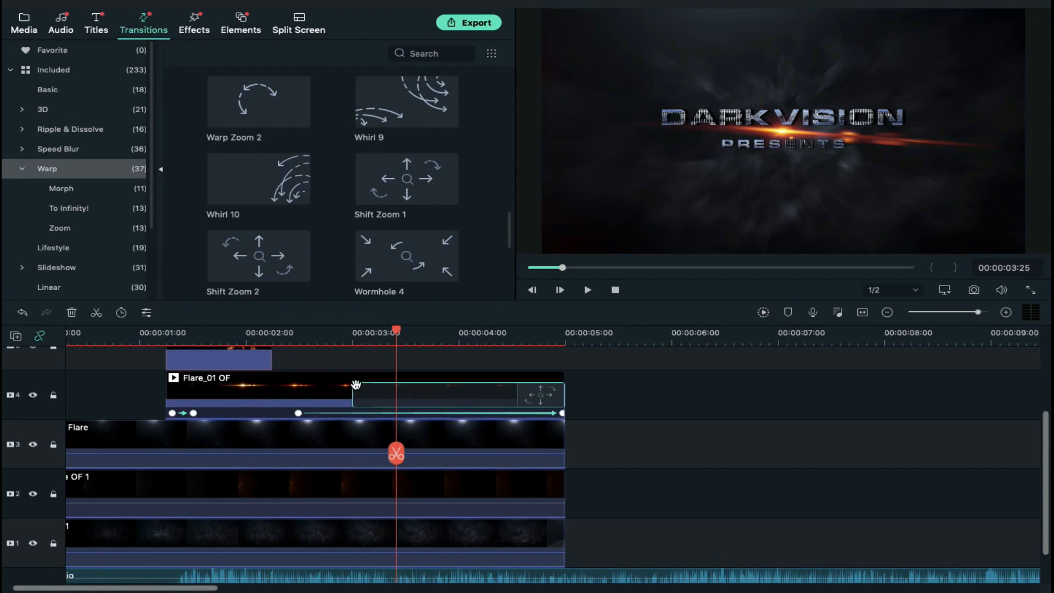
{"action": "left_click_drag", "start_coordinate": [473, 400], "coordinate": [551, 395]}
Add Shift Zoom 1 to the end of the snapshot clip and shorten it to the last few frames
{"action": "scroll", "coordinate": [519, 467], "scroll_direction": "up", "scroll_amount": 5}
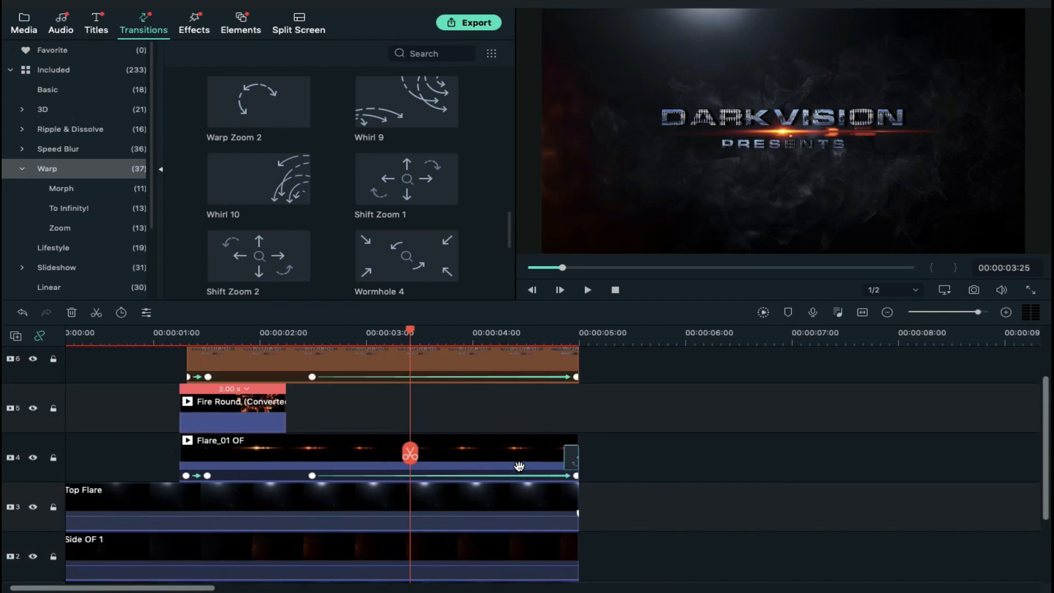
{"action": "left_click_drag", "start_coordinate": [414, 168], "coordinate": [471, 416]}
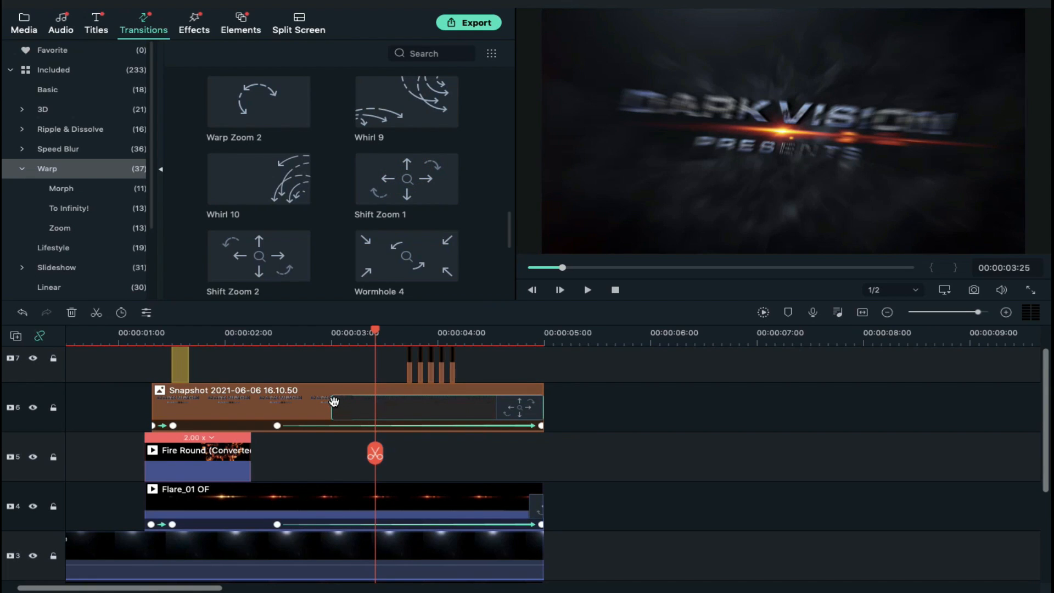
{"action": "left_click_drag", "start_coordinate": [332, 398], "coordinate": [531, 421]}
Place the Particles clip from the project media on track 8, starting at 00:00:00:00
{"action": "left_click", "coordinate": [24, 24]}
{"action": "left_click", "coordinate": [64, 50]}
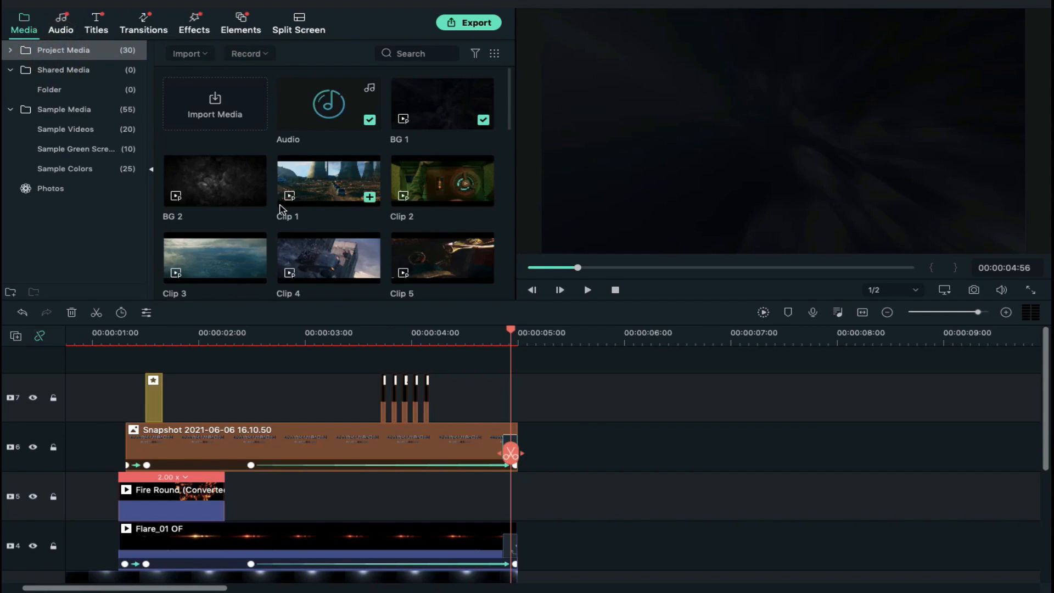
{"action": "scroll", "coordinate": [282, 209], "scroll_direction": "down", "scroll_amount": 5}
{"action": "scroll", "coordinate": [281, 209], "scroll_direction": "down", "scroll_amount": 1}
{"action": "left_click_drag", "start_coordinate": [212, 185], "coordinate": [90, 362]}
{"action": "left_click_drag", "start_coordinate": [283, 374], "coordinate": [222, 355]}
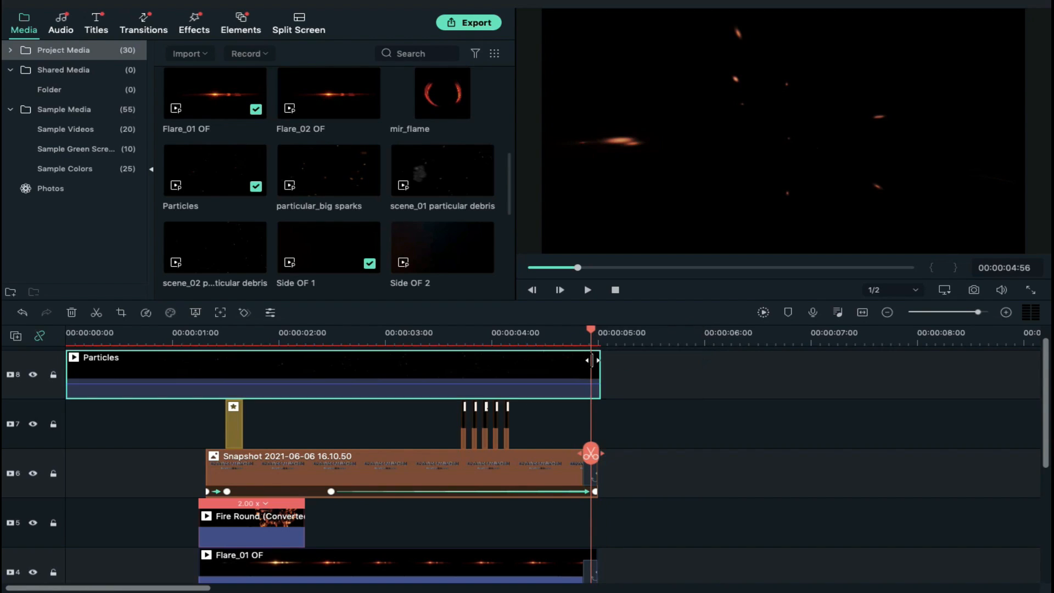
Trim the end of the Particles clip at 00:00:05:00 to match the clips below
{"action": "left_click", "coordinate": [598, 338]}
{"action": "left_click", "coordinate": [597, 454]}
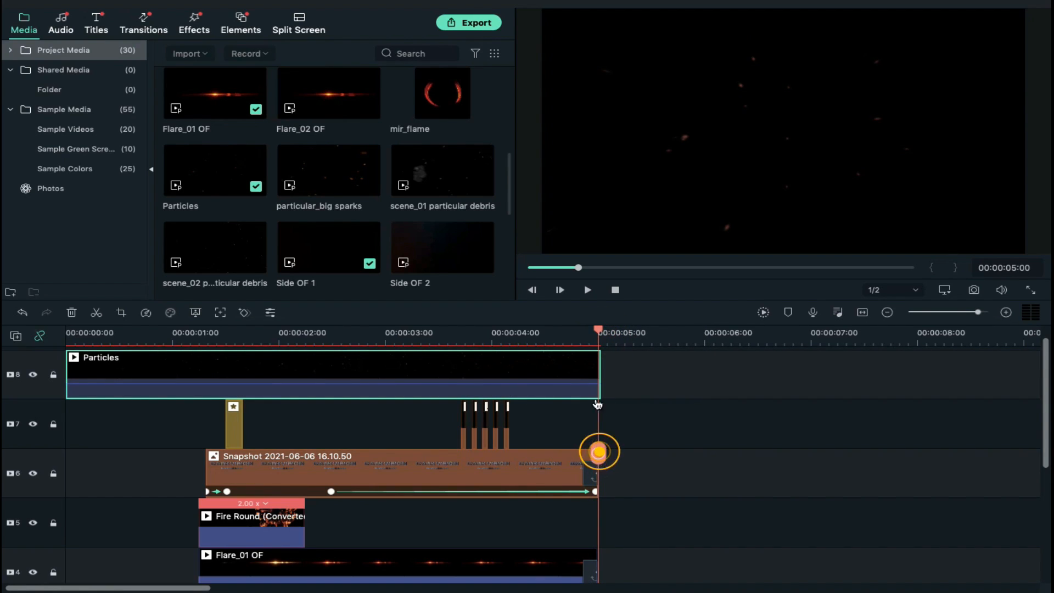
{"action": "left_click", "coordinate": [598, 378]}
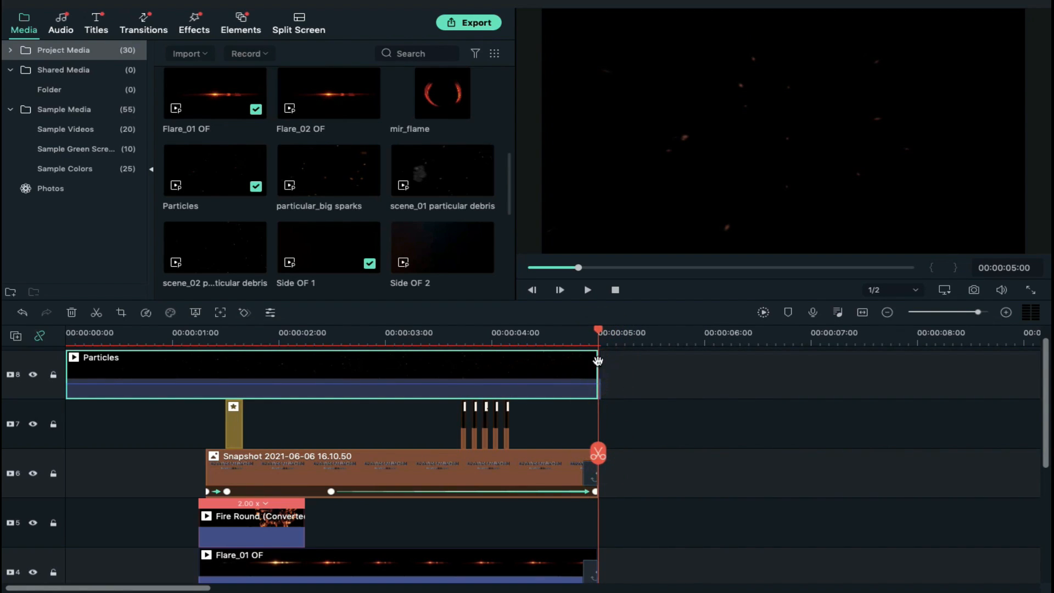
{"action": "left_click", "coordinate": [597, 362]}
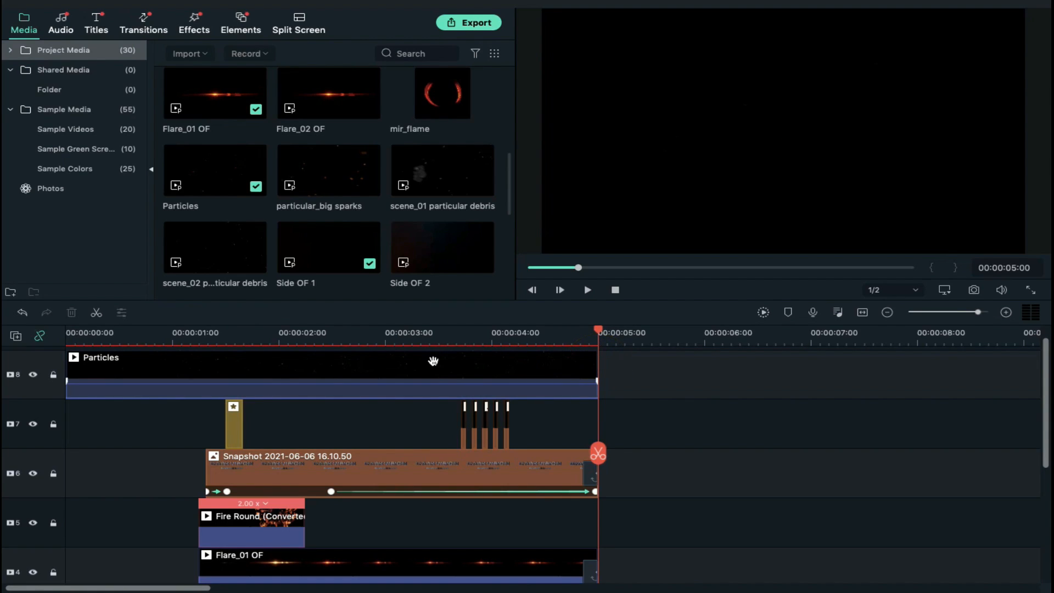
Set the Particles clip's blending mode to Screen
{"action": "double_click", "coordinate": [433, 361]}
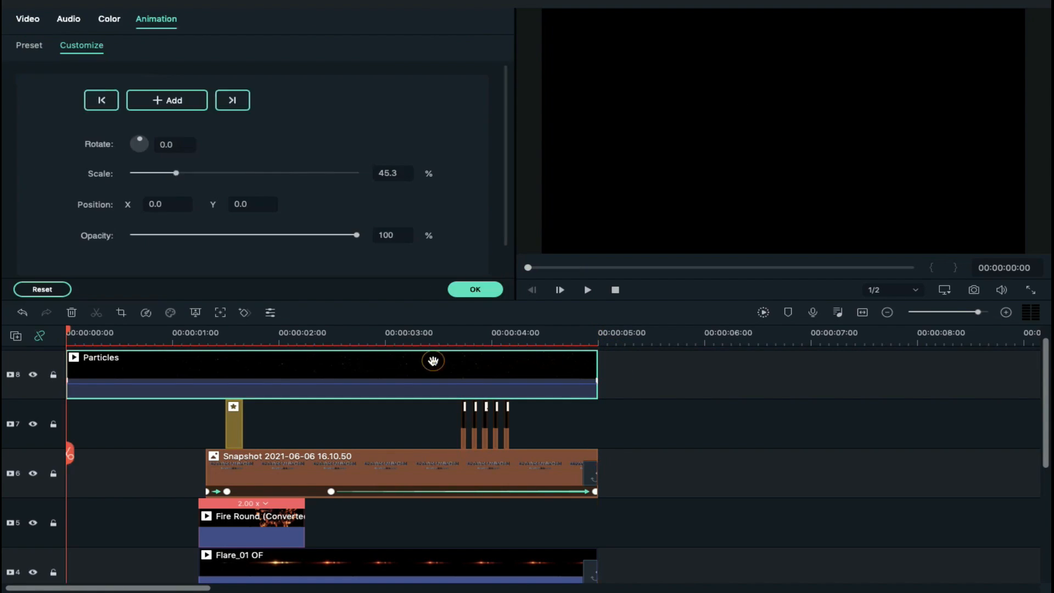
{"action": "left_click", "coordinate": [28, 18]}
{"action": "left_click", "coordinate": [174, 237]}
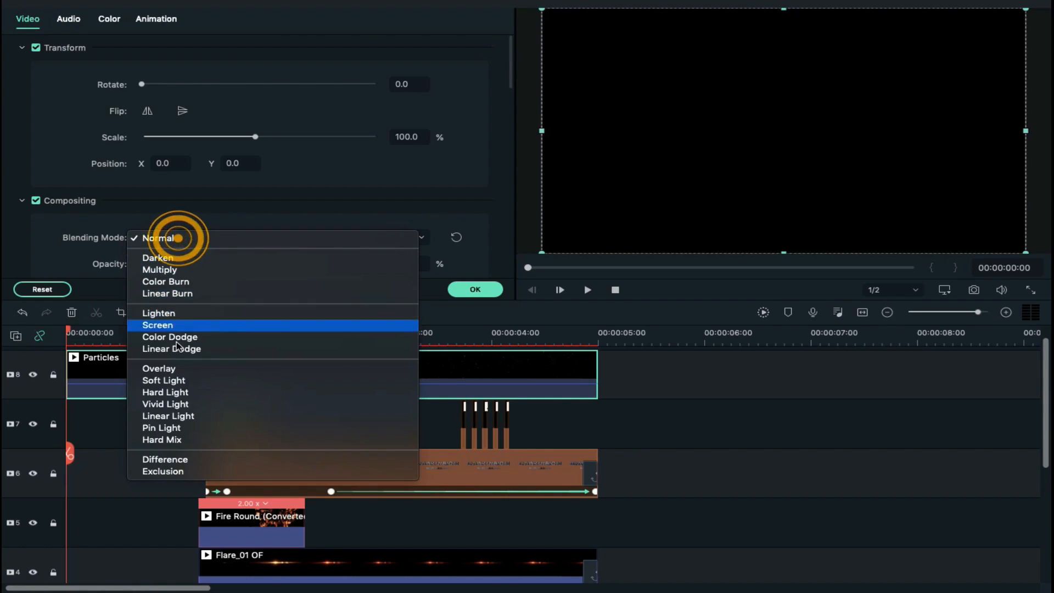
{"action": "left_click", "coordinate": [172, 324]}
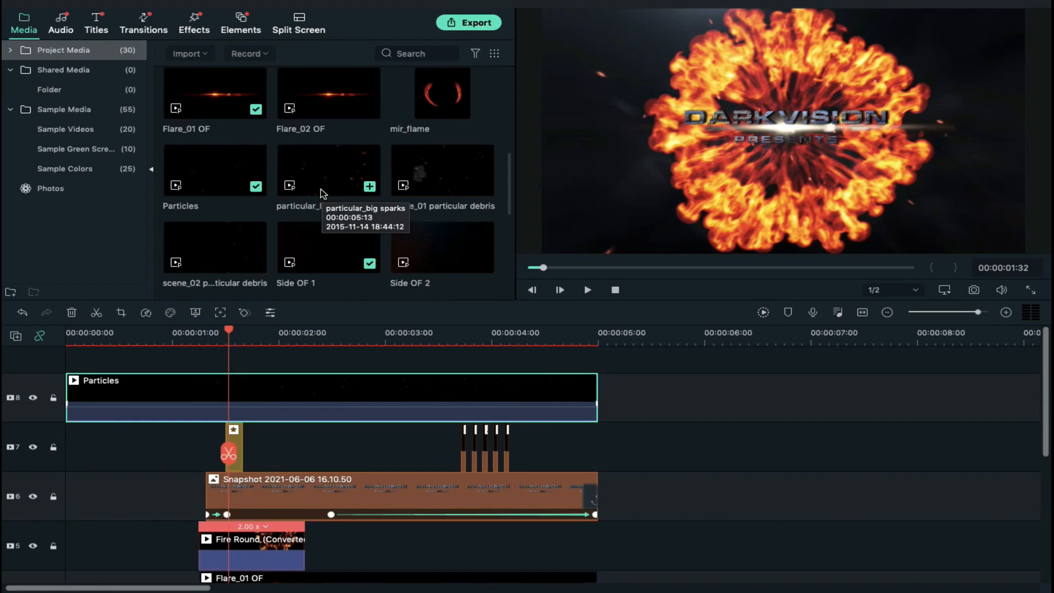
Layer the particular_big sparks clip on track 9 from 00:00:00:00, ending at 00:00:05:00, with the Screen blending mode
{"action": "left_click_drag", "start_coordinate": [320, 188], "coordinate": [72, 361]}
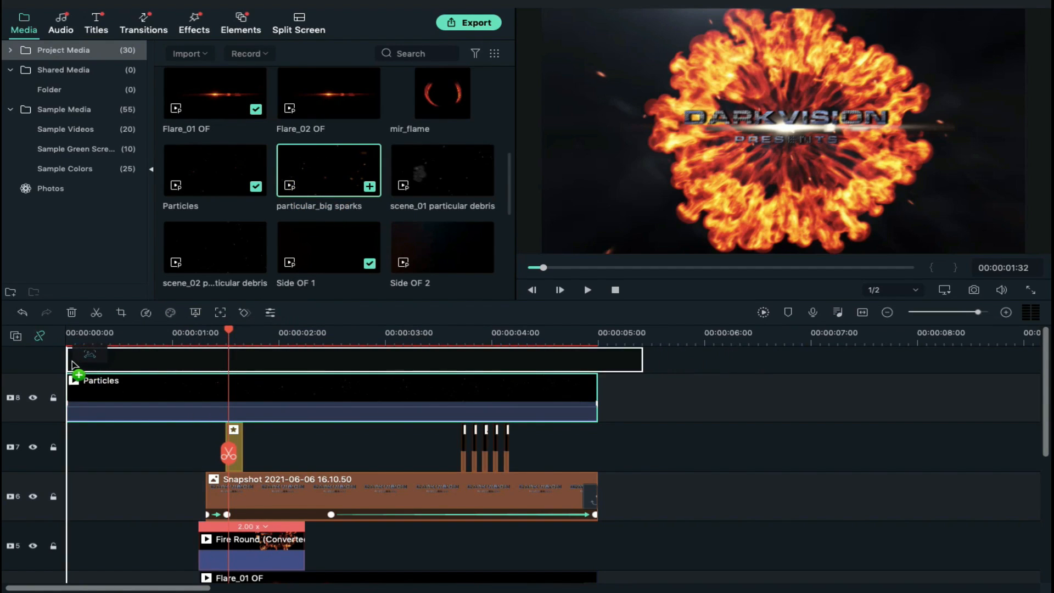
{"action": "left_click_drag", "start_coordinate": [630, 339], "coordinate": [598, 354]}
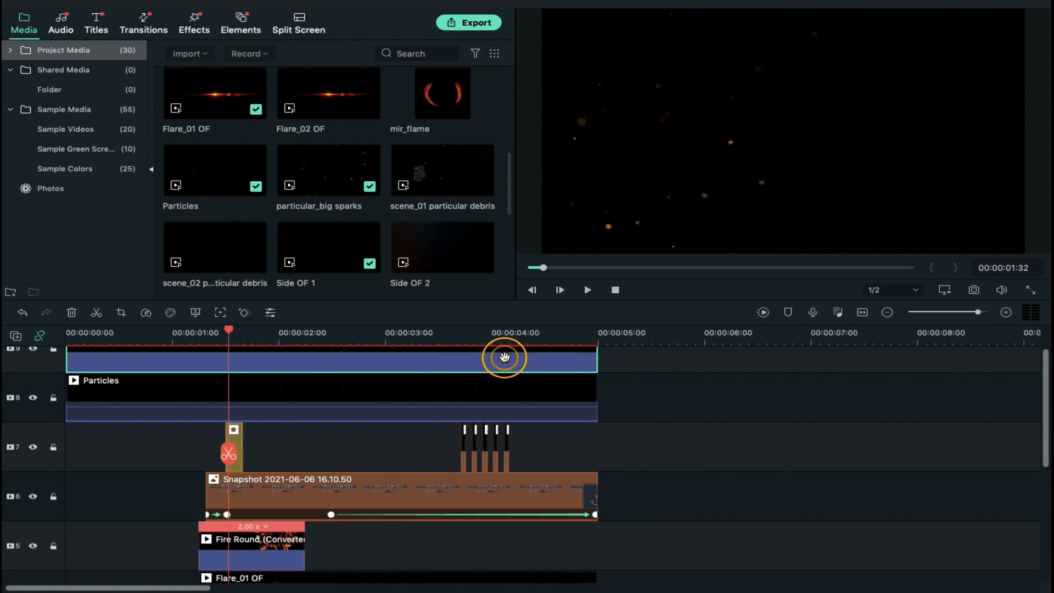
{"action": "double_click", "coordinate": [504, 358]}
{"action": "left_click", "coordinate": [295, 242]}
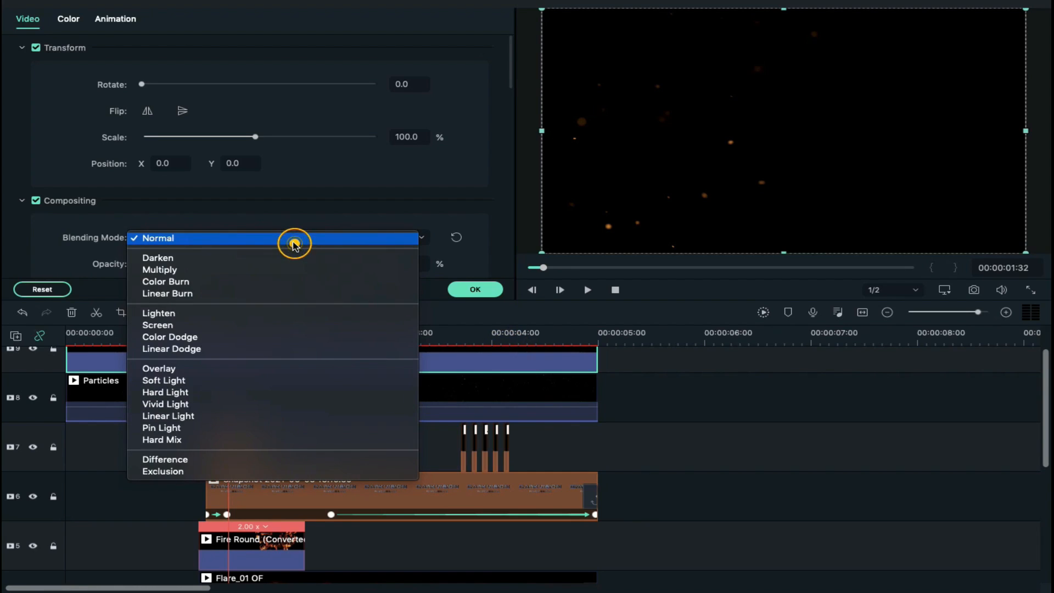
{"action": "left_click", "coordinate": [252, 322]}
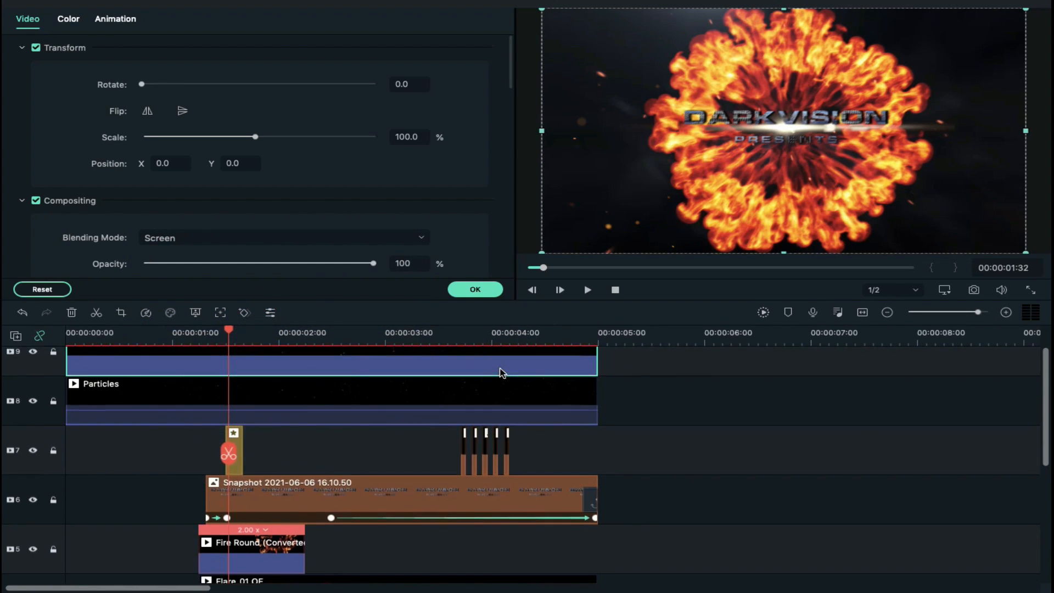
Layer the scene_01 particular debris clip on track 10 from 00:00:00:00, ending at 00:00:05:00, with the Screen blending mode
{"action": "scroll", "coordinate": [583, 384], "scroll_direction": "up", "scroll_amount": 1}
{"action": "left_click", "coordinate": [442, 171]}
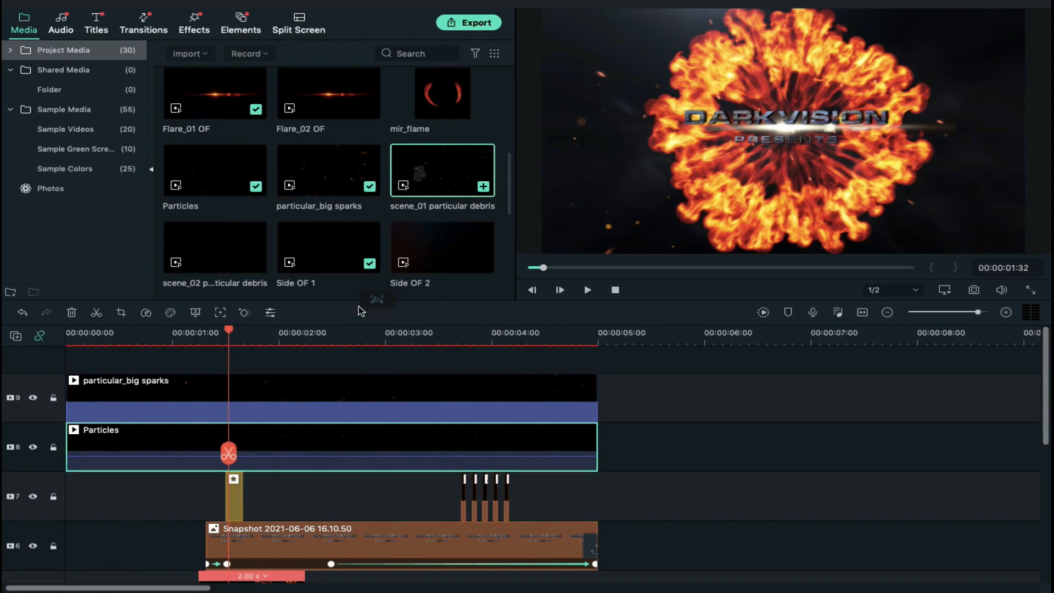
{"action": "left_click_drag", "start_coordinate": [230, 343], "coordinate": [84, 359]}
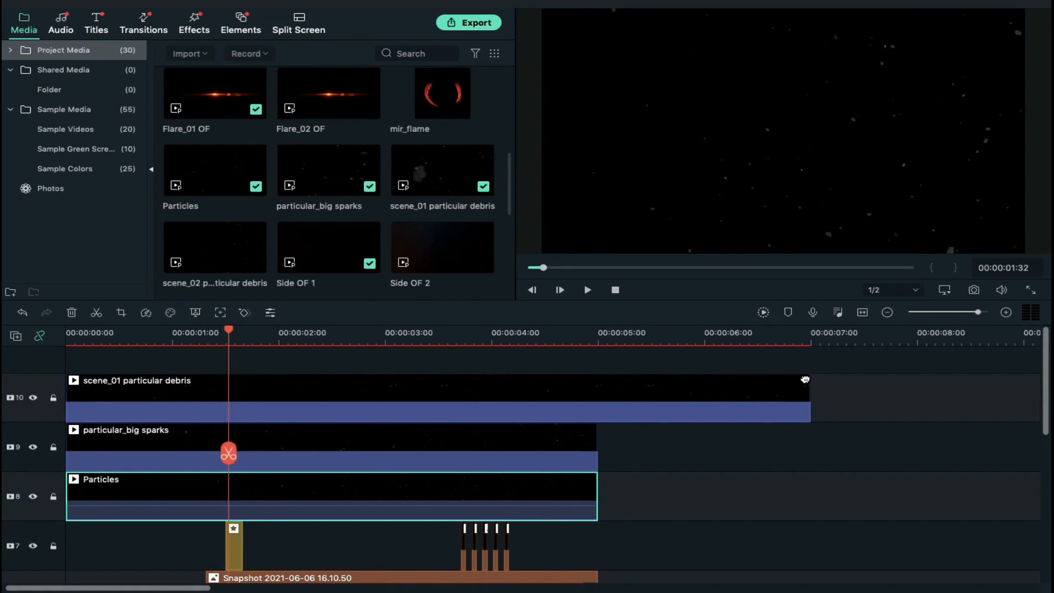
{"action": "left_click_drag", "start_coordinate": [808, 381], "coordinate": [597, 394]}
{"action": "double_click", "coordinate": [352, 403]}
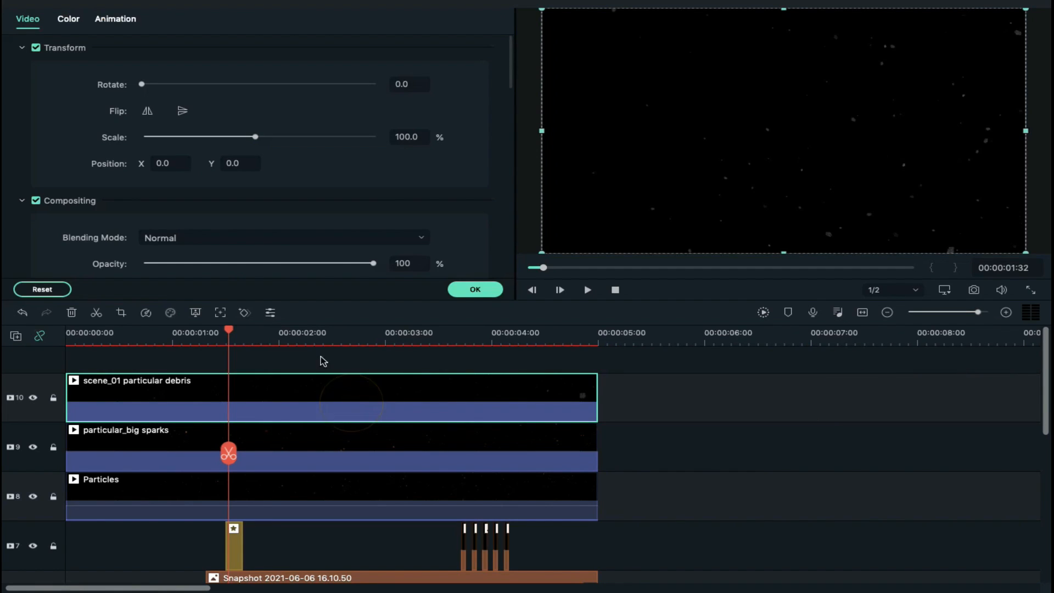
{"action": "left_click", "coordinate": [246, 248]}
{"action": "left_click", "coordinate": [207, 324]}
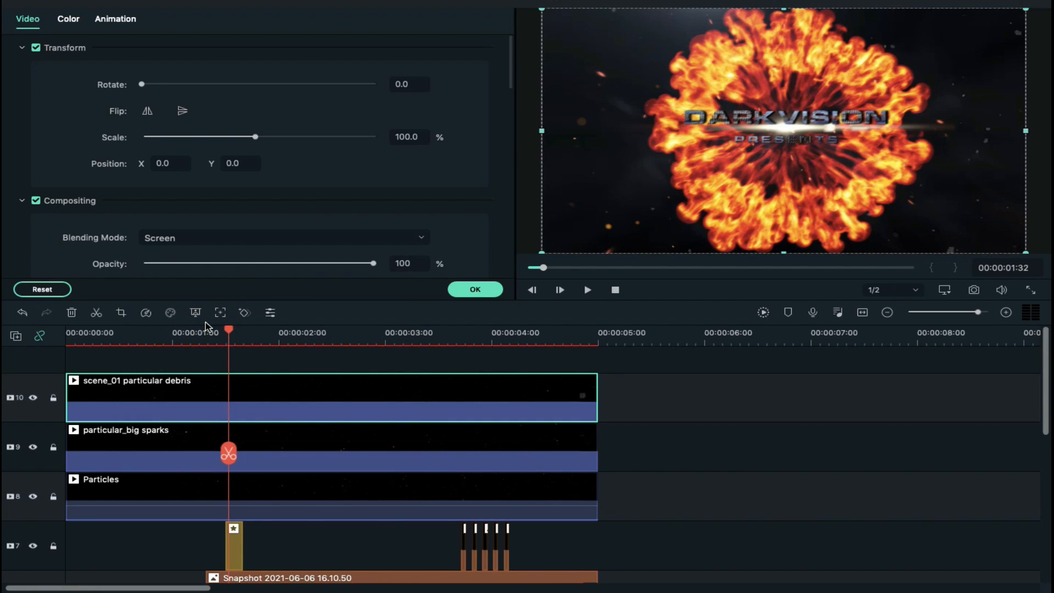
Place the BG 2 clip from the project media on track 1, directly after the first background clip at 00:00:05:00
{"action": "scroll", "coordinate": [301, 412], "scroll_direction": "down", "scroll_amount": 5}
{"action": "scroll", "coordinate": [301, 412], "scroll_direction": "right", "scroll_amount": 1}
{"action": "scroll", "coordinate": [311, 419], "scroll_direction": "down", "scroll_amount": 5}
{"action": "scroll", "coordinate": [311, 420], "scroll_direction": "right", "scroll_amount": 3}
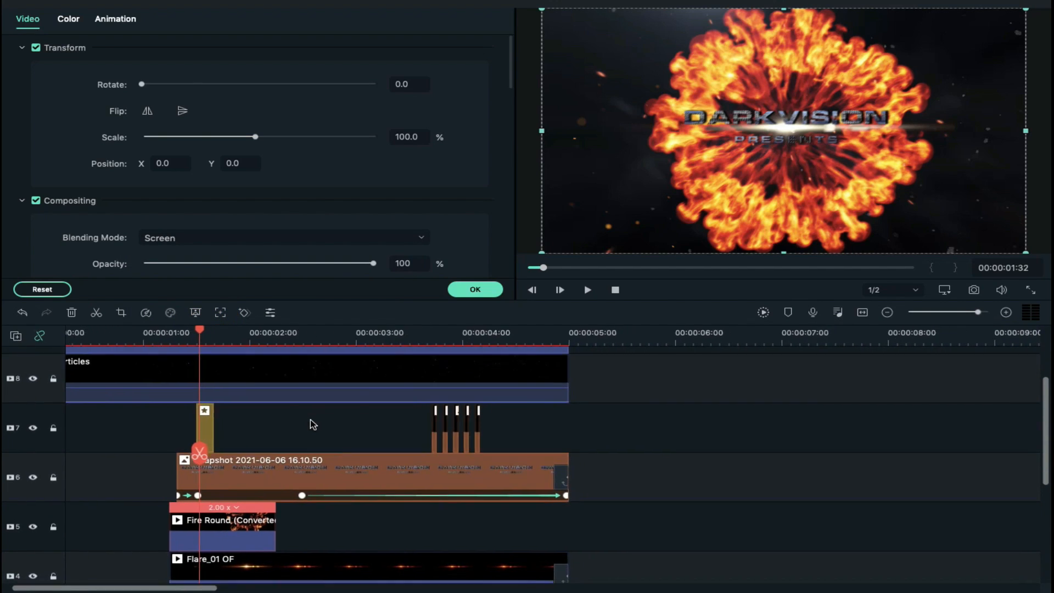
{"action": "scroll", "coordinate": [311, 419], "scroll_direction": "down", "scroll_amount": 1}
{"action": "scroll", "coordinate": [311, 420], "scroll_direction": "left", "scroll_amount": 1}
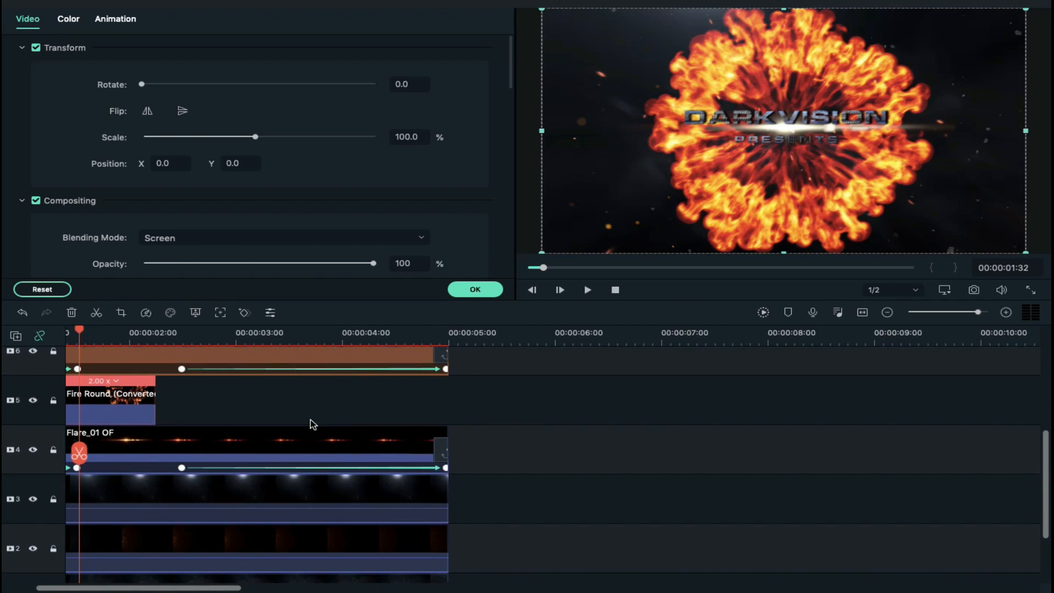
{"action": "scroll", "coordinate": [313, 423], "scroll_direction": "down", "scroll_amount": 1}
{"action": "scroll", "coordinate": [313, 424], "scroll_direction": "left", "scroll_amount": 1}
{"action": "left_click_drag", "start_coordinate": [215, 181], "coordinate": [423, 526]}
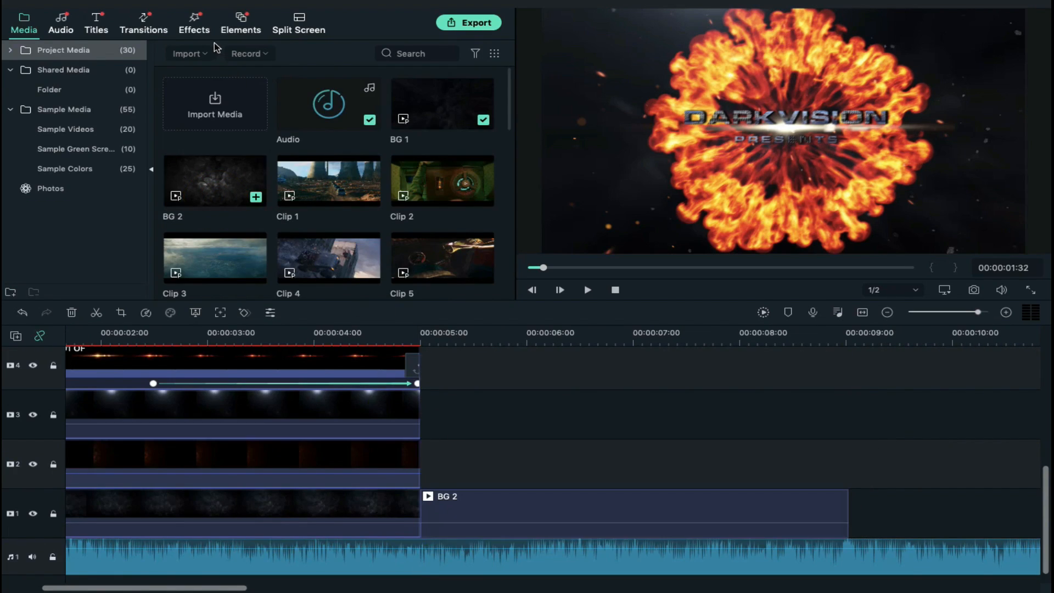
Add the Wormhole 6 transition between the two background clips on track 1 and shorten it to a few frames around the cut
{"action": "left_click", "coordinate": [158, 32]}
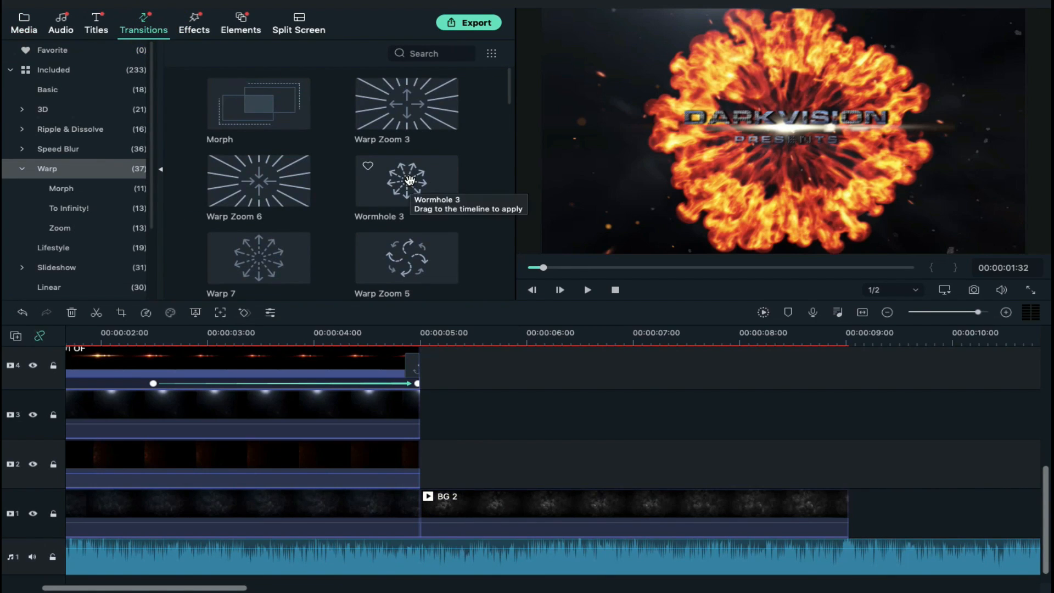
{"action": "scroll", "coordinate": [410, 179], "scroll_direction": "down", "scroll_amount": 1}
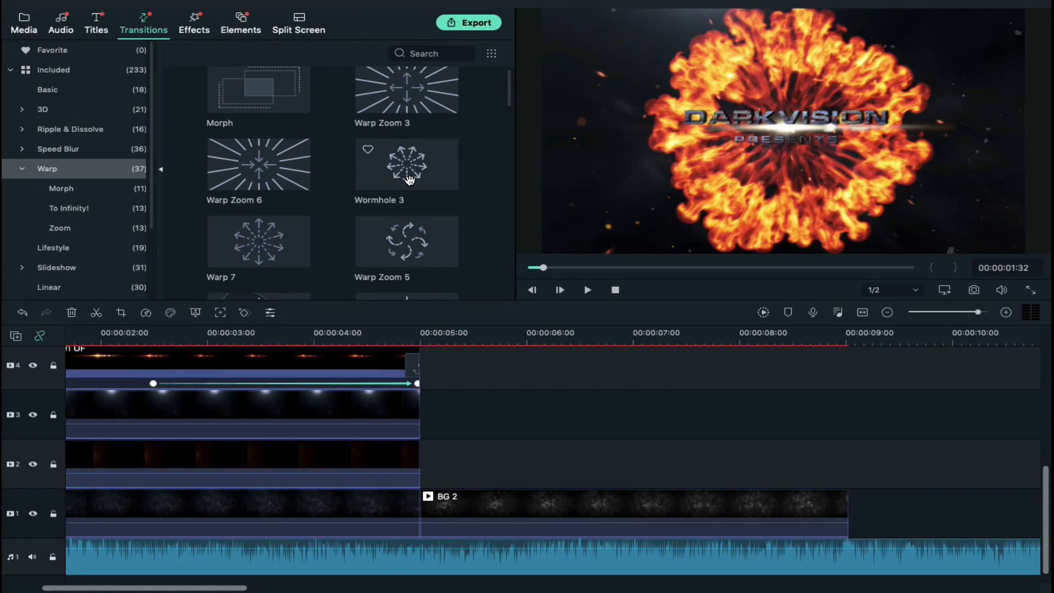
{"action": "scroll", "coordinate": [410, 180], "scroll_direction": "down", "scroll_amount": 3}
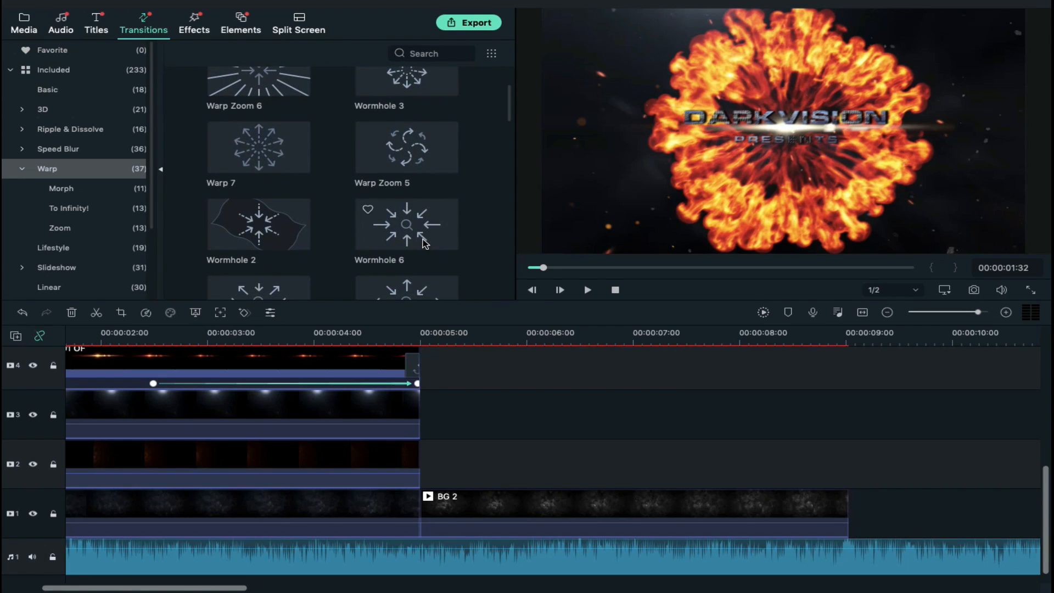
{"action": "left_click_drag", "start_coordinate": [423, 242], "coordinate": [427, 501]}
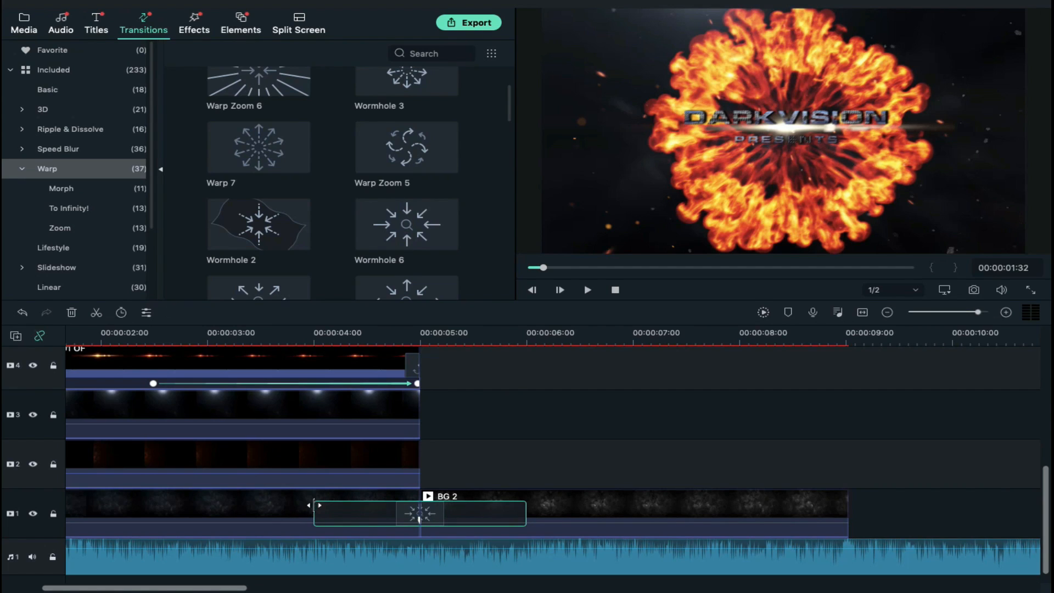
{"action": "left_click_drag", "start_coordinate": [314, 505], "coordinate": [406, 504]}
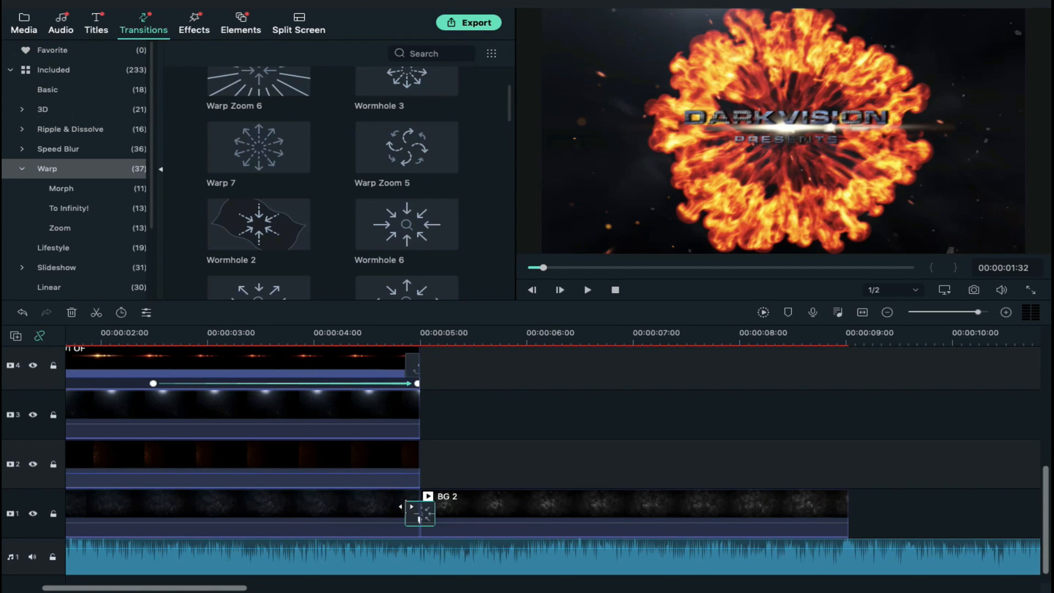
Trim the end of the BG 2 clip at about 00:00:08:21 and open the settings of the Snapshot 2021-06-06 16.12.09 clip
{"action": "left_click", "coordinate": [470, 492]}
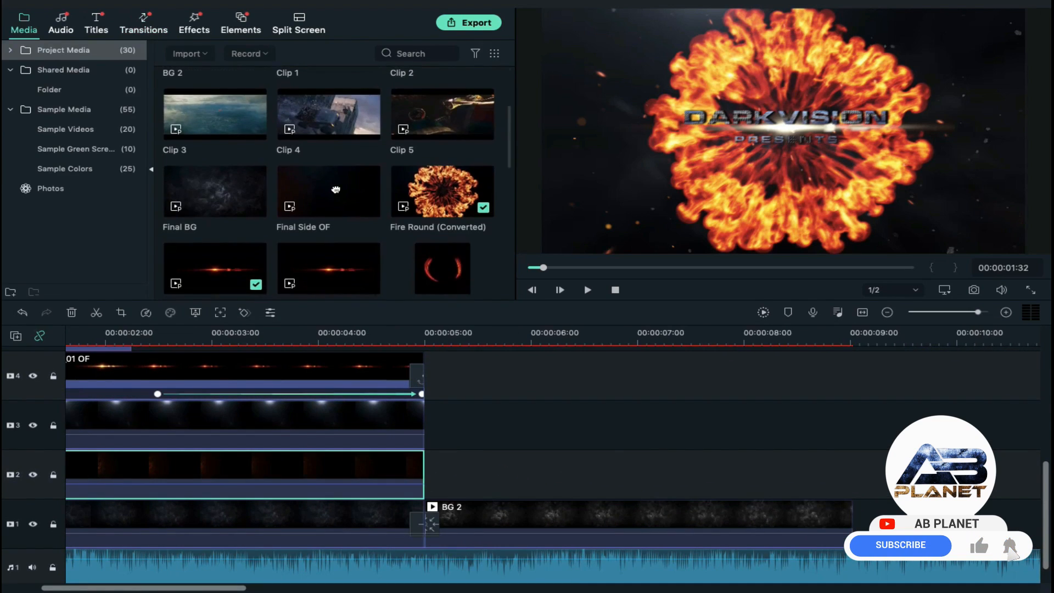
{"action": "left_click_drag", "start_coordinate": [851, 516], "coordinate": [784, 516]}
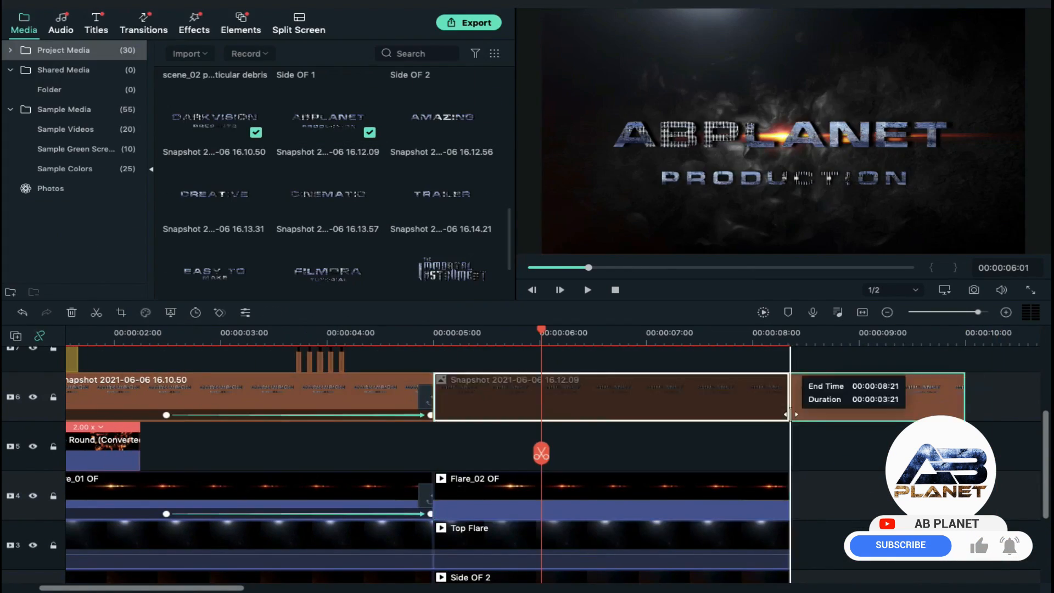
{"action": "double_click", "coordinate": [565, 389]}
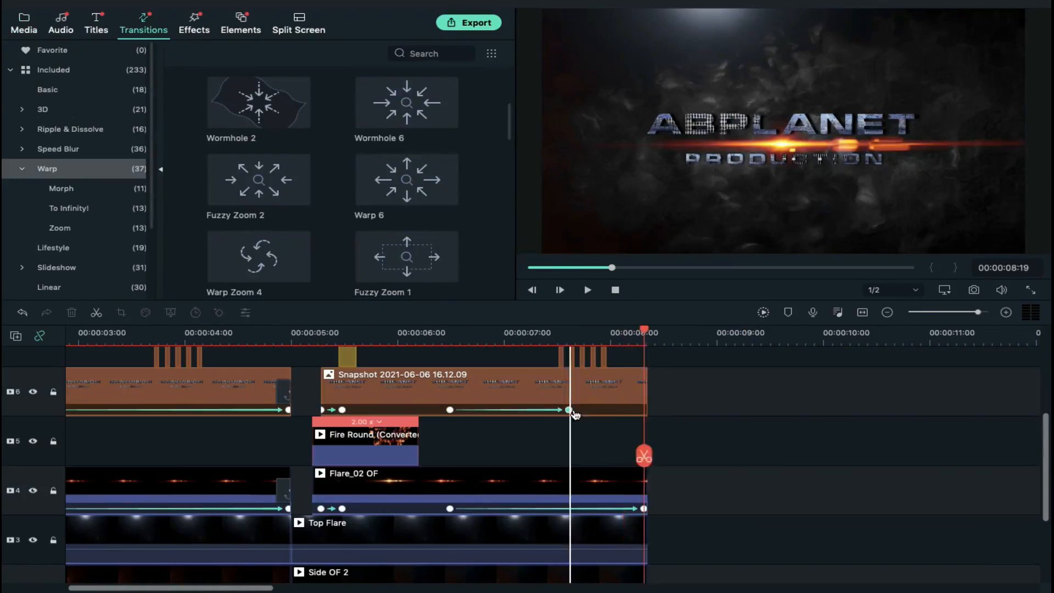
Close up the split particle clips of the scene around 00:00:22:00 and insert the next movie clip from the project media
{"action": "scroll", "coordinate": [332, 182], "scroll_direction": "down", "scroll_amount": 5}
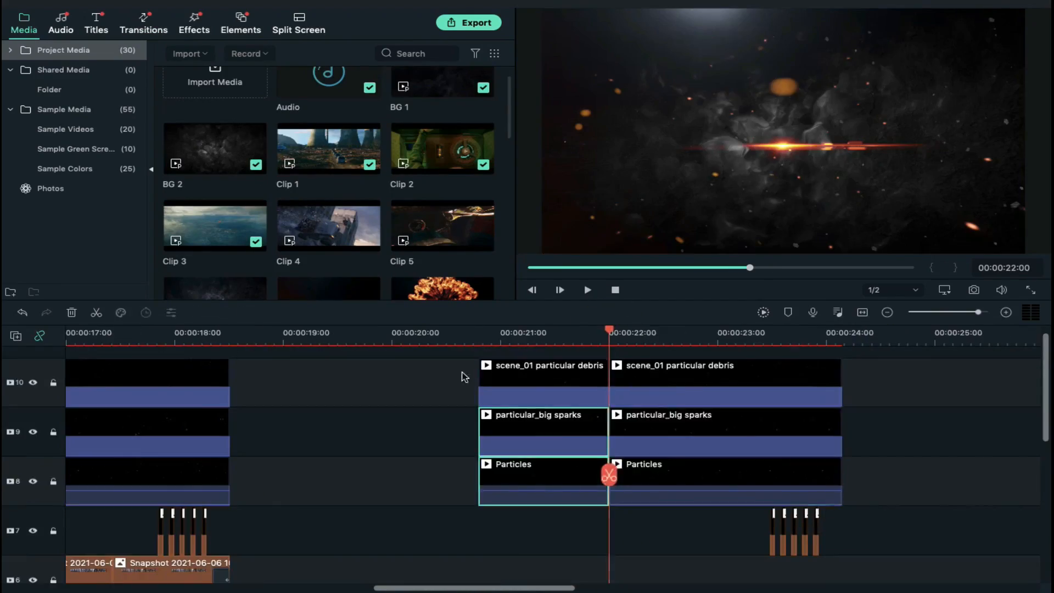
{"action": "left_click", "coordinate": [654, 464]}
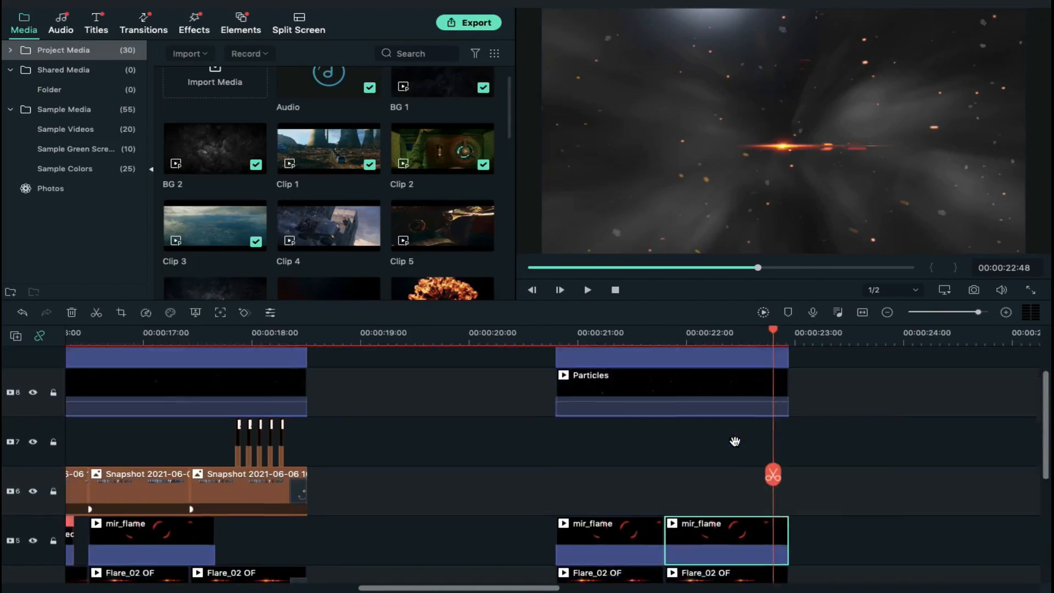
{"action": "left_click_drag", "start_coordinate": [328, 159], "coordinate": [516, 499]}
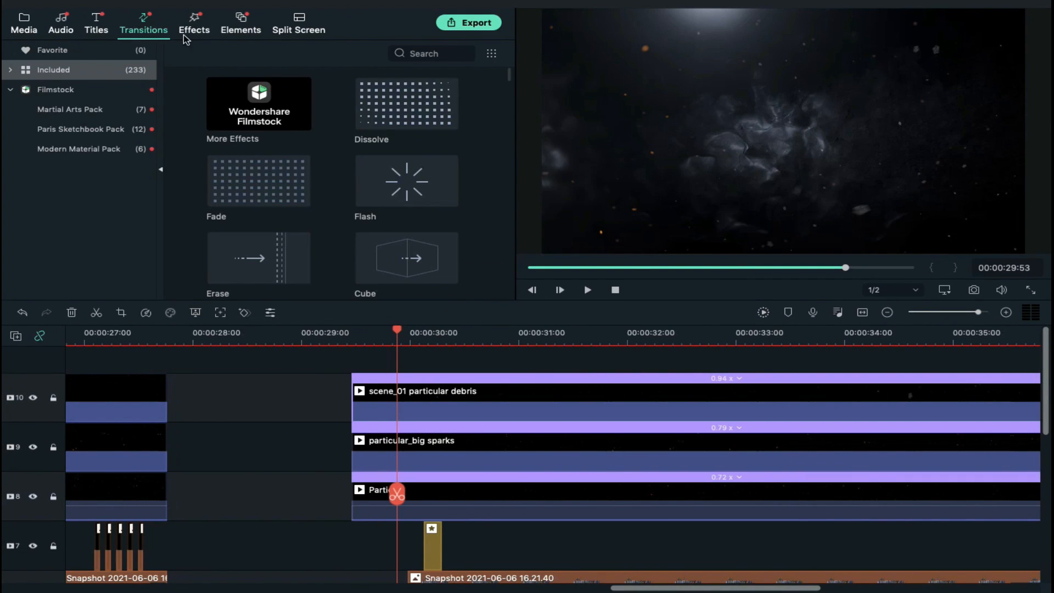
Place the Cinema 21:9 frame overlay on a new track above the scene_01 particular debris clip of the final scene
{"action": "left_click", "coordinate": [190, 24]}
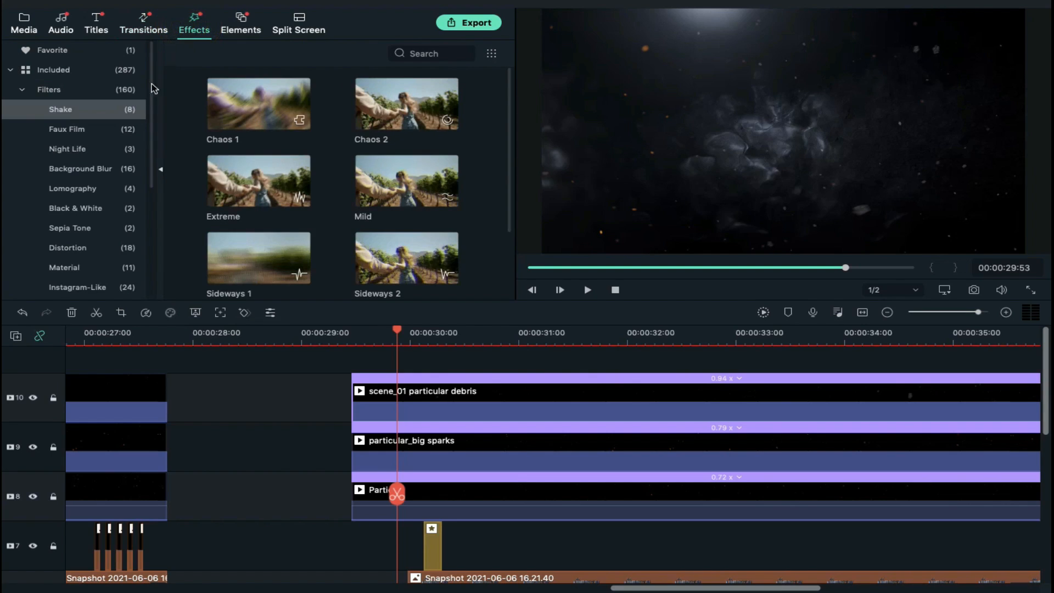
{"action": "scroll", "coordinate": [85, 232], "scroll_direction": "down", "scroll_amount": 5}
{"action": "left_click", "coordinate": [55, 222]}
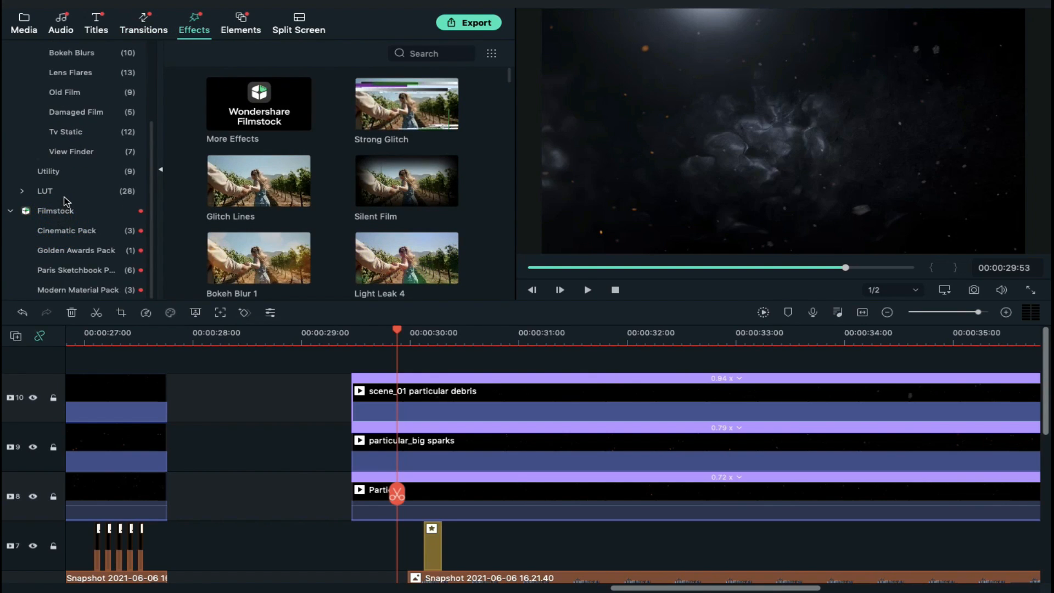
{"action": "scroll", "coordinate": [69, 236], "scroll_direction": "up", "scroll_amount": 4}
{"action": "left_click", "coordinate": [60, 103]}
{"action": "scroll", "coordinate": [302, 160], "scroll_direction": "down", "scroll_amount": 5}
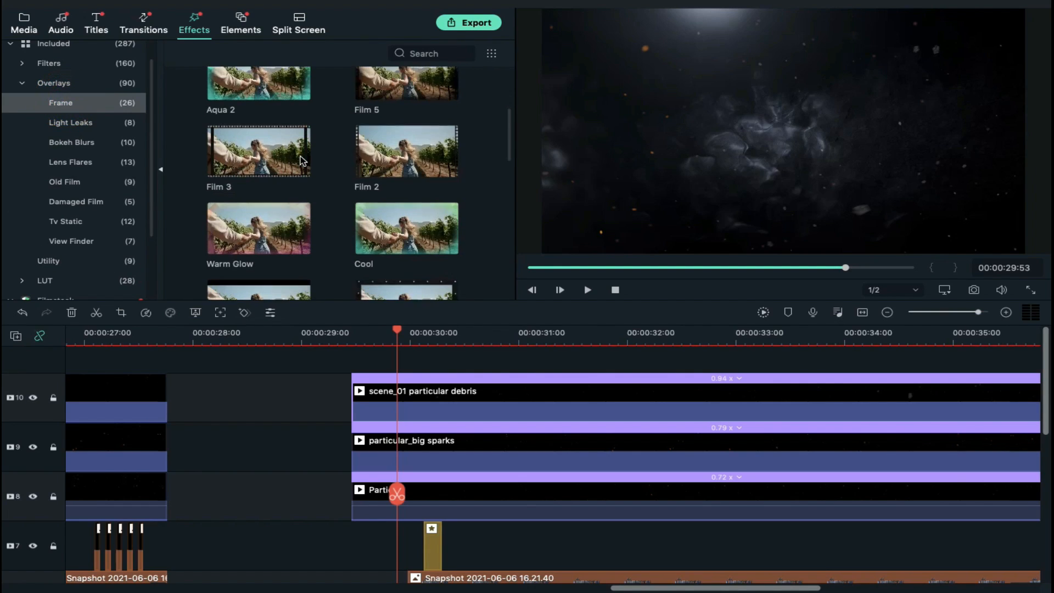
{"action": "scroll", "coordinate": [302, 161], "scroll_direction": "down", "scroll_amount": 2}
{"action": "left_click_drag", "start_coordinate": [288, 249], "coordinate": [604, 368]}
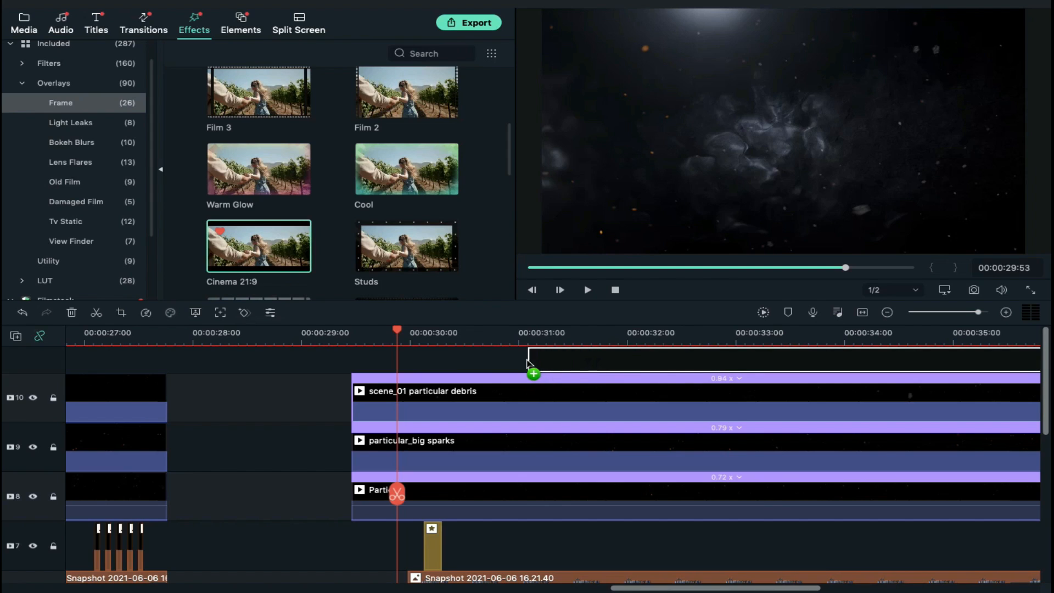
Extend the Cinema 21:9 overlay on track 11 back to the beginning of the timeline
{"action": "left_click_drag", "start_coordinate": [372, 401], "coordinate": [372, 401]}
{"action": "left_click_drag", "start_coordinate": [365, 399], "coordinate": [4, 379]}
{"action": "scroll", "coordinate": [611, 370], "scroll_direction": "left", "scroll_amount": 15}
{"action": "left_click_drag", "start_coordinate": [991, 376], "coordinate": [6, 385]}
{"action": "scroll", "coordinate": [256, 393], "scroll_direction": "left", "scroll_amount": 10}
{"action": "left_click_drag", "start_coordinate": [541, 379], "coordinate": [4, 379]}
{"action": "scroll", "coordinate": [320, 382], "scroll_direction": "left", "scroll_amount": 10}
{"action": "scroll", "coordinate": [320, 382], "scroll_direction": "left", "scroll_amount": 10}
{"action": "left_click_drag", "start_coordinate": [926, 385], "coordinate": [61, 390]}
{"action": "scroll", "coordinate": [197, 400], "scroll_direction": "left", "scroll_amount": 10}
{"action": "left_click_drag", "start_coordinate": [673, 393], "coordinate": [64, 378]}
{"action": "scroll", "coordinate": [273, 414], "scroll_direction": "left", "scroll_amount": 3}
Preview the Cinema 21:9 frame over the opening title at 00:00:02:51 and look through the timeline to its end
{"action": "left_click", "coordinate": [377, 343]}
{"action": "scroll", "coordinate": [720, 420], "scroll_direction": "right", "scroll_amount": 5}
{"action": "scroll", "coordinate": [721, 420], "scroll_direction": "right", "scroll_amount": 15}
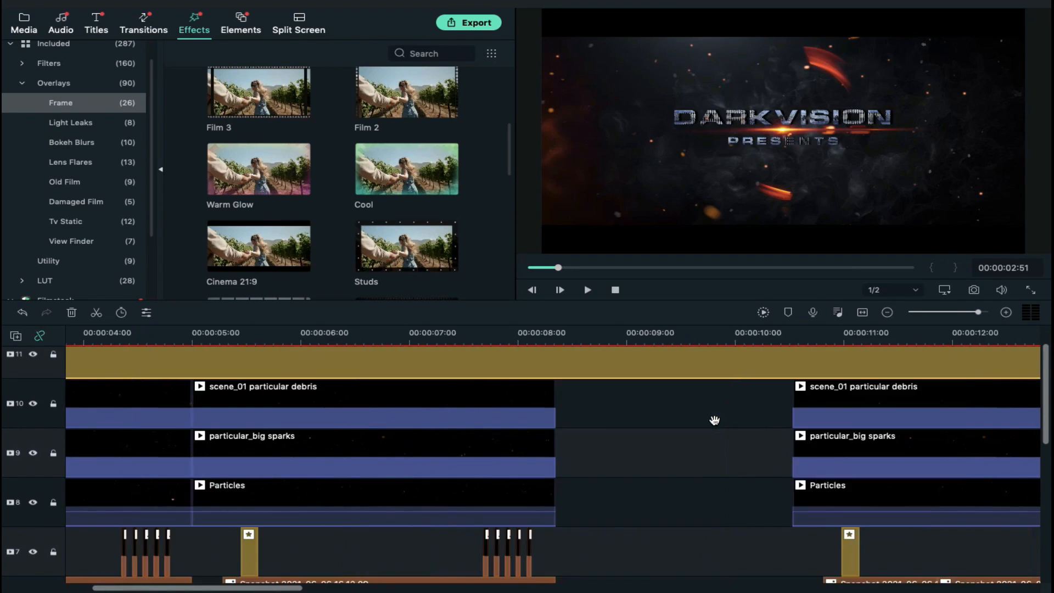
{"action": "scroll", "coordinate": [717, 420], "scroll_direction": "down", "scroll_amount": 1}
{"action": "scroll", "coordinate": [712, 420], "scroll_direction": "right", "scroll_amount": 8}
{"action": "scroll", "coordinate": [712, 421], "scroll_direction": "down", "scroll_amount": 1}
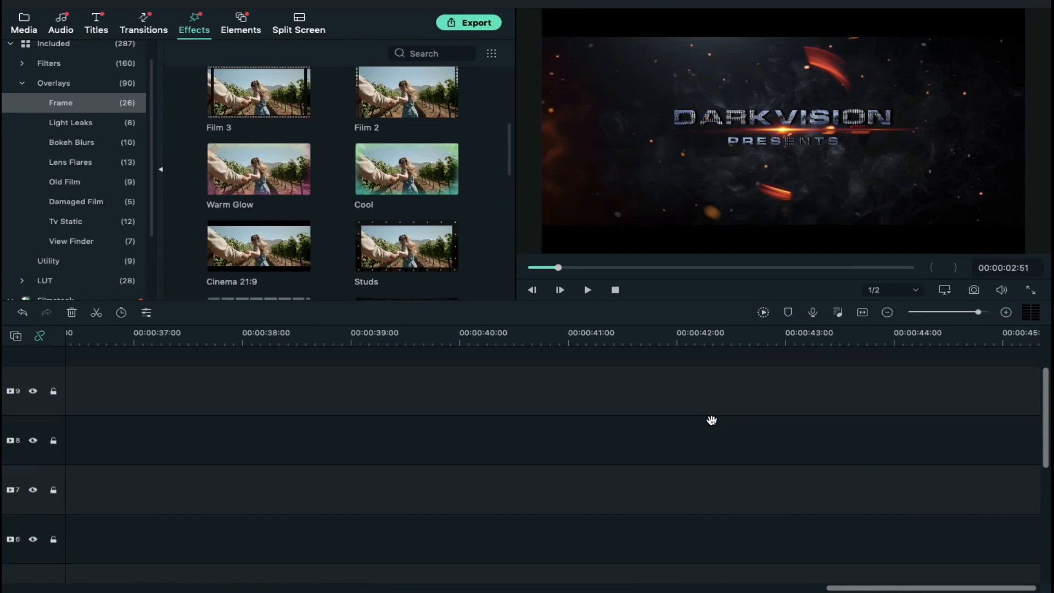
{"action": "scroll", "coordinate": [713, 421], "scroll_direction": "left", "scroll_amount": 5}
{"action": "scroll", "coordinate": [713, 419], "scroll_direction": "down", "scroll_amount": 1}
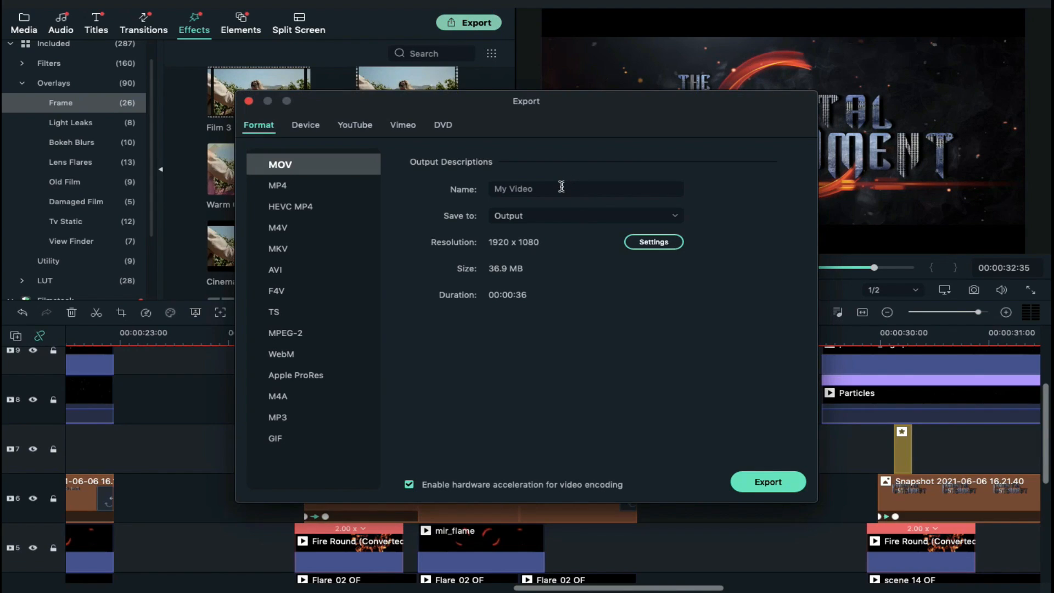
Set the export format to MP4, name the file Immortal Trailer and choose the ELements folder as its destination
{"action": "left_click", "coordinate": [280, 185]}
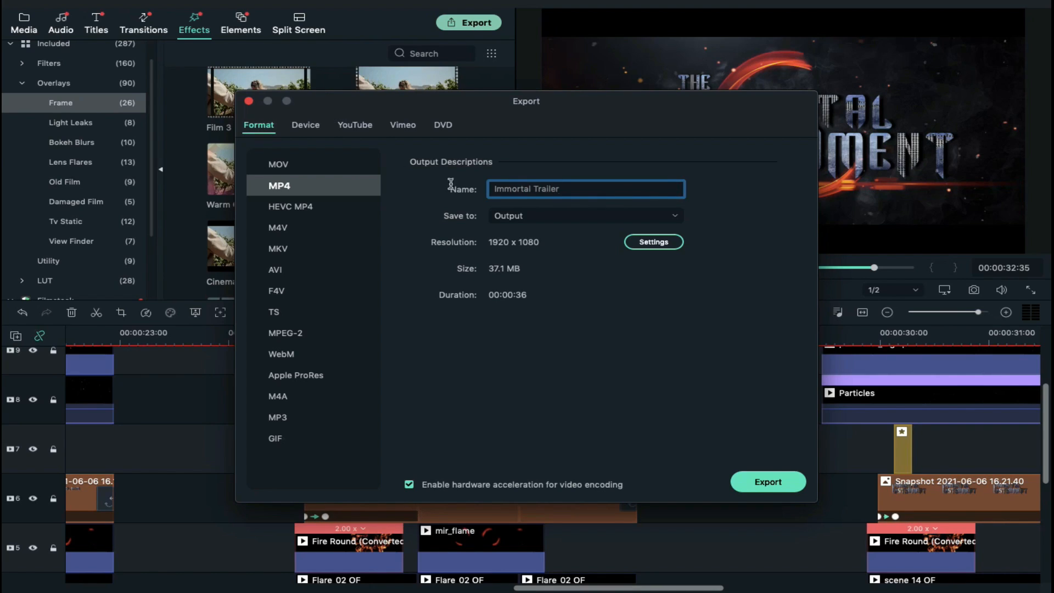
{"action": "left_click", "coordinate": [637, 218]}
{"action": "left_click", "coordinate": [598, 278]}
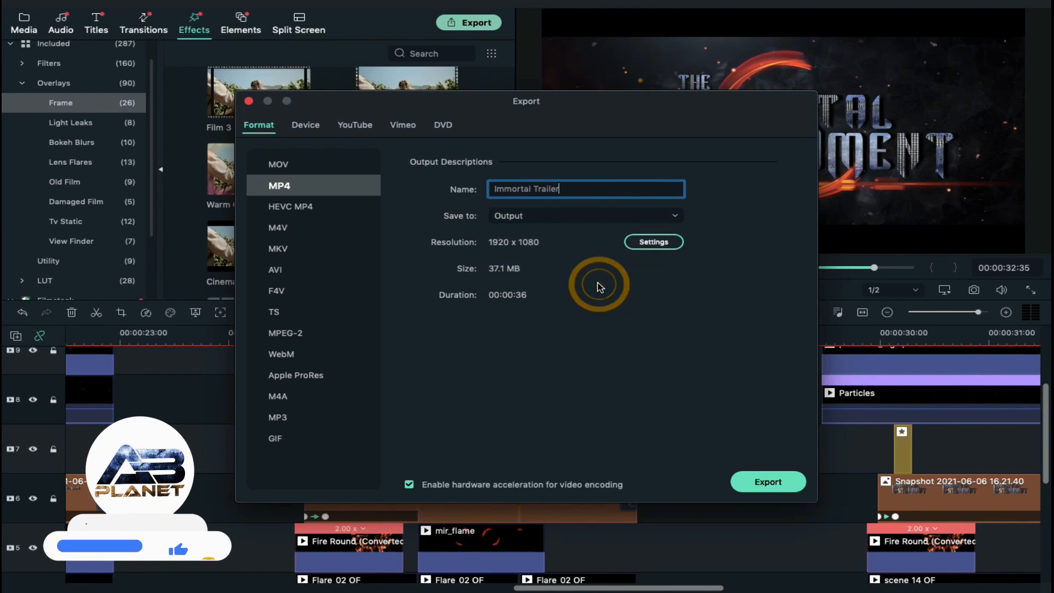
{"action": "left_click", "coordinate": [562, 120]}
{"action": "left_click", "coordinate": [536, 128]}
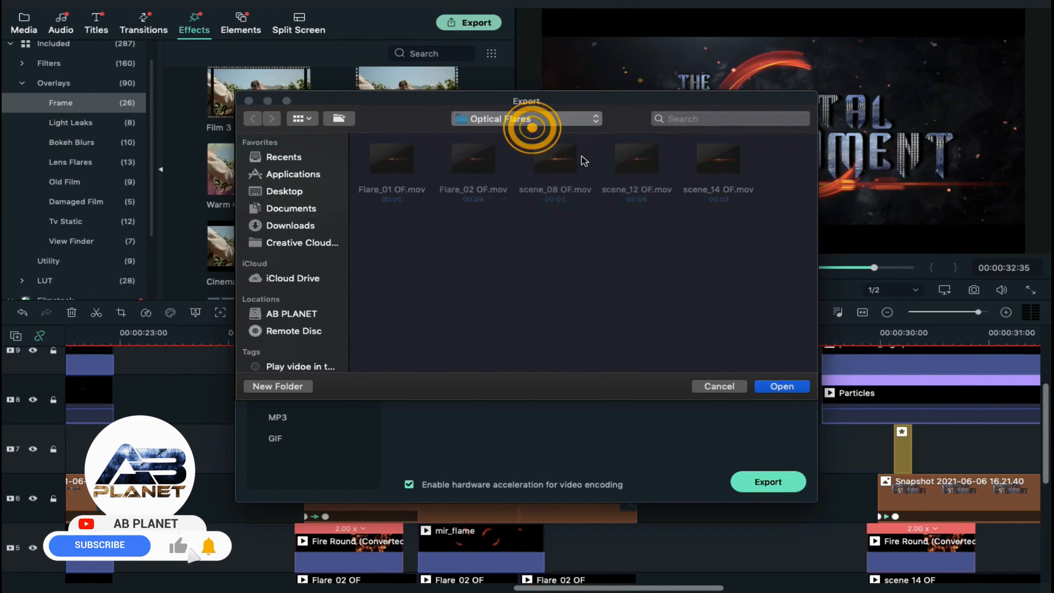
{"action": "left_click", "coordinate": [784, 385]}
Choose the encoding settings for the MP4 and export the trailer
{"action": "left_click", "coordinate": [654, 242]}
{"action": "left_click", "coordinate": [391, 195]}
{"action": "left_click", "coordinate": [635, 528]}
{"action": "left_click", "coordinate": [768, 482]}
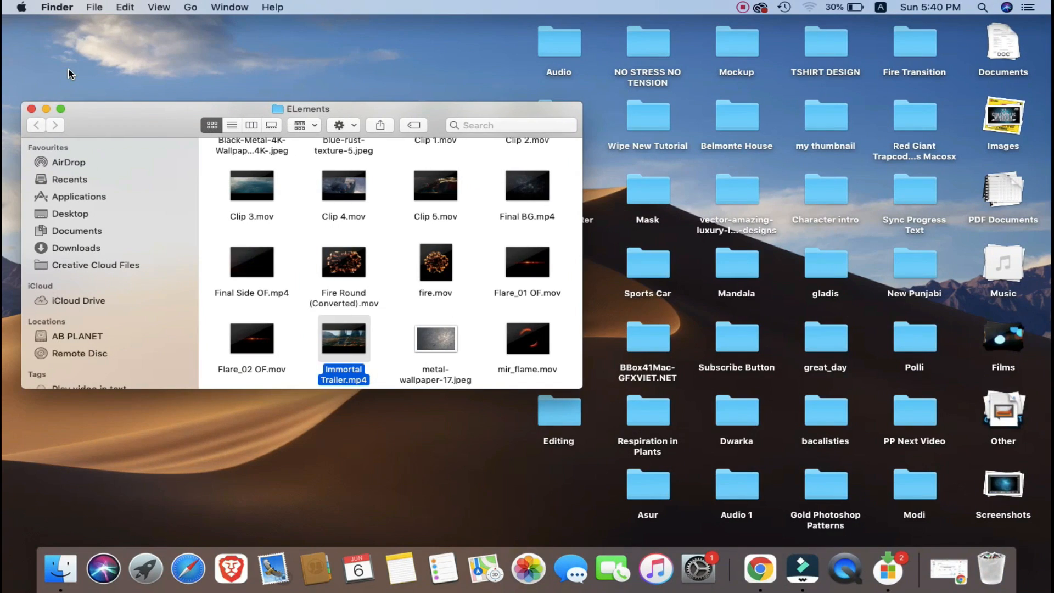
Open Immortal Trailer.mp4 from the ELements folder in QuickTime Player and watch it in full screen
{"action": "double_click", "coordinate": [356, 344]}
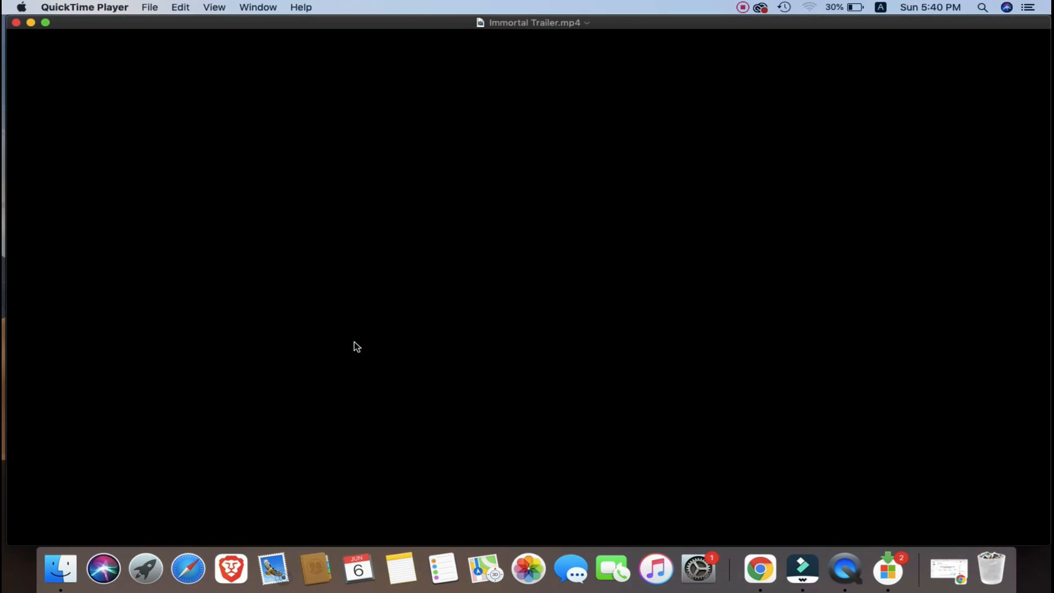
{"action": "left_click", "coordinate": [46, 24]}
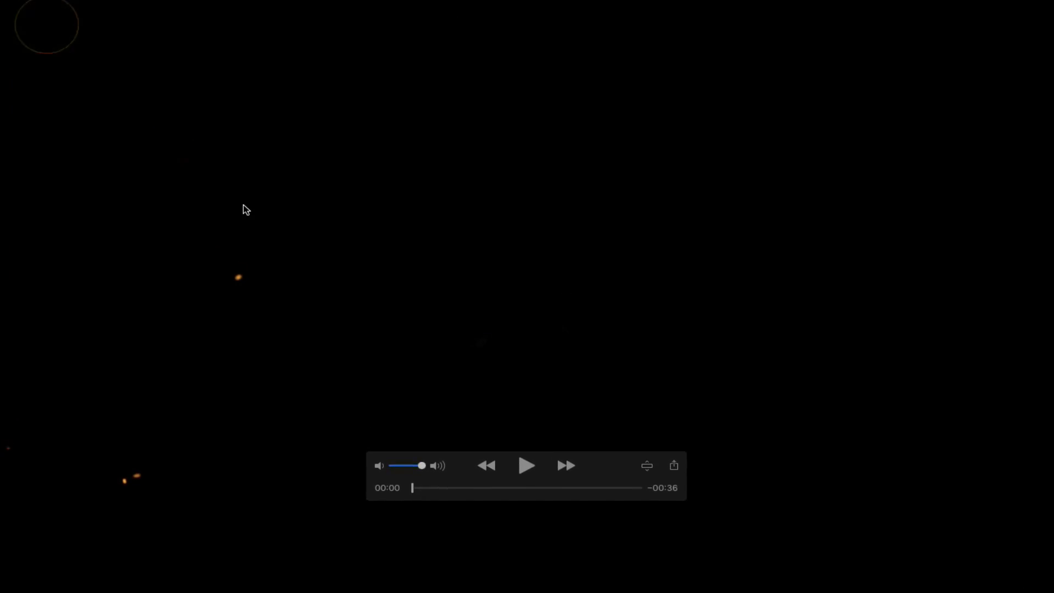
{"action": "left_click", "coordinate": [244, 206]}
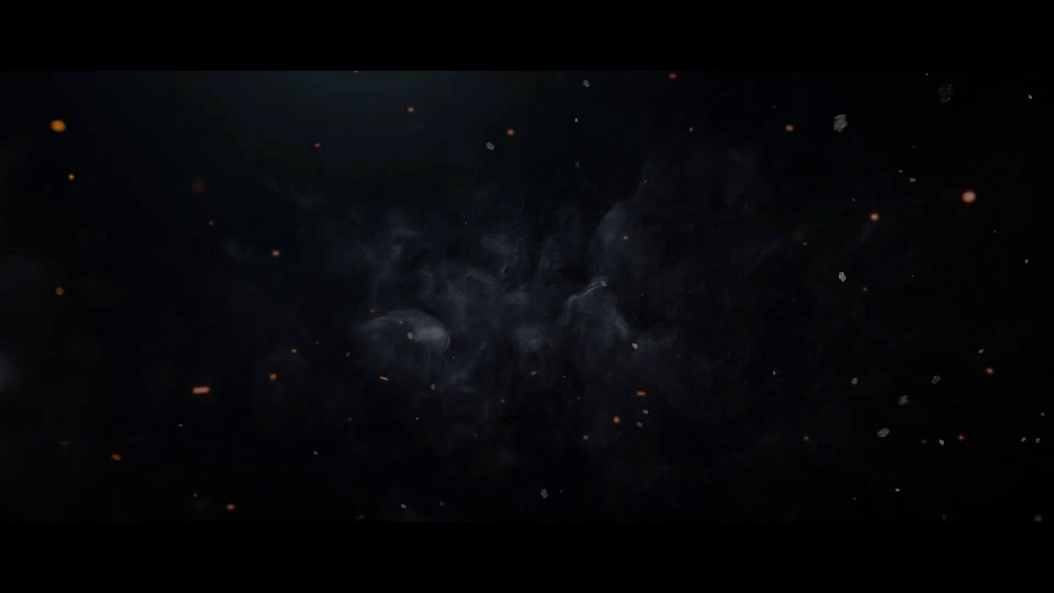